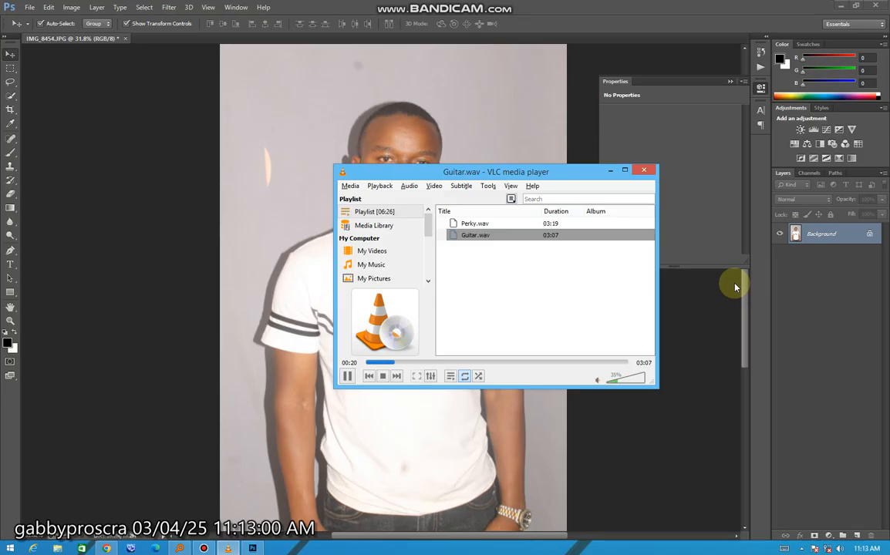
# Minimise the VLC media player window covering the portrait photo.
pyautogui.click(610, 169)
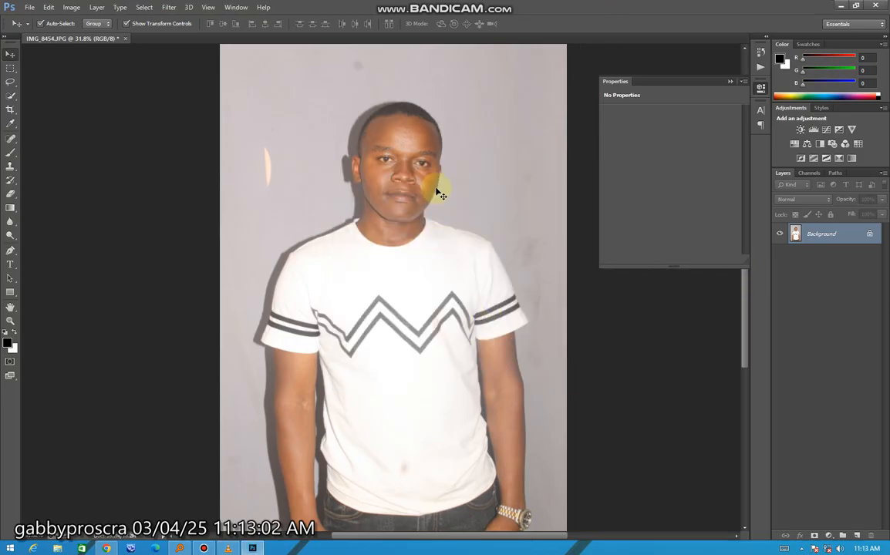
pyautogui.scroll(4, 451, 239)
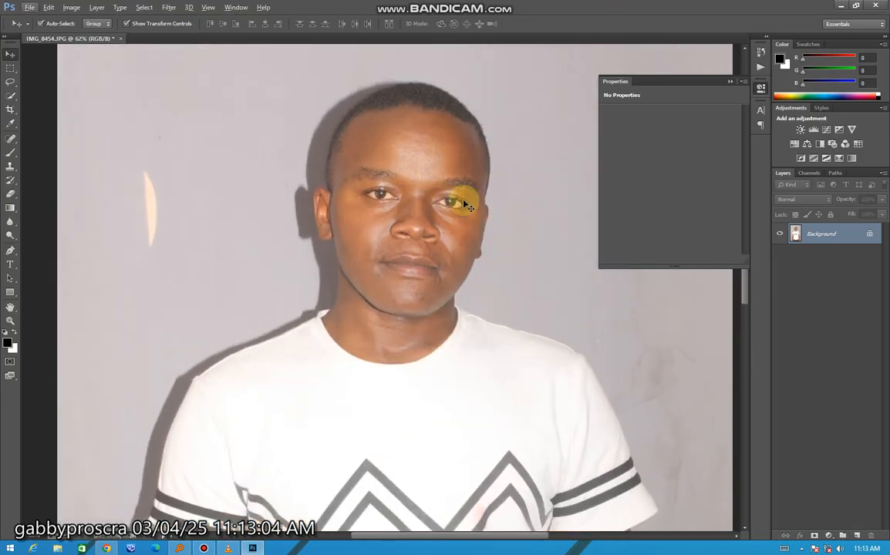
pyautogui.scroll(-2, 475, 276)
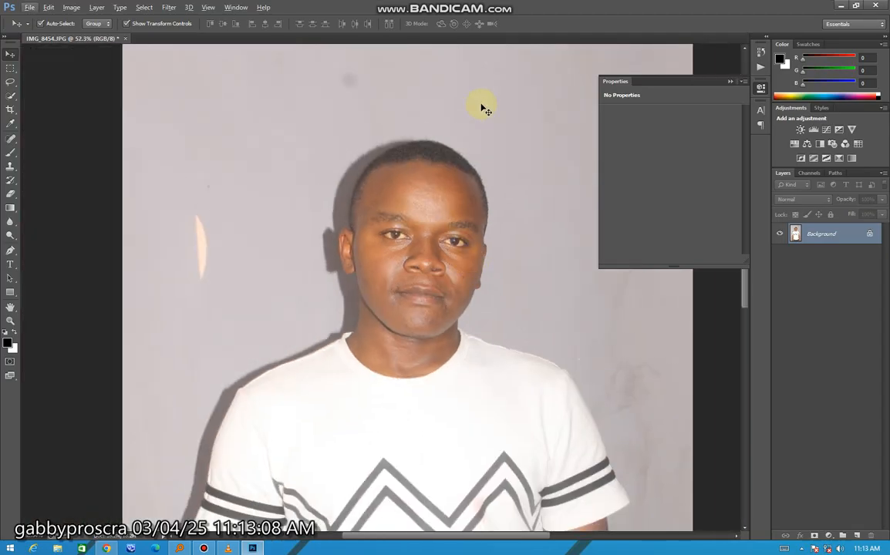
pyautogui.scroll(2, 474, 220)
# Run the "CLICK HERE & PLAY" action from the Webflippy set on the portrait.
pyautogui.click(236, 8)
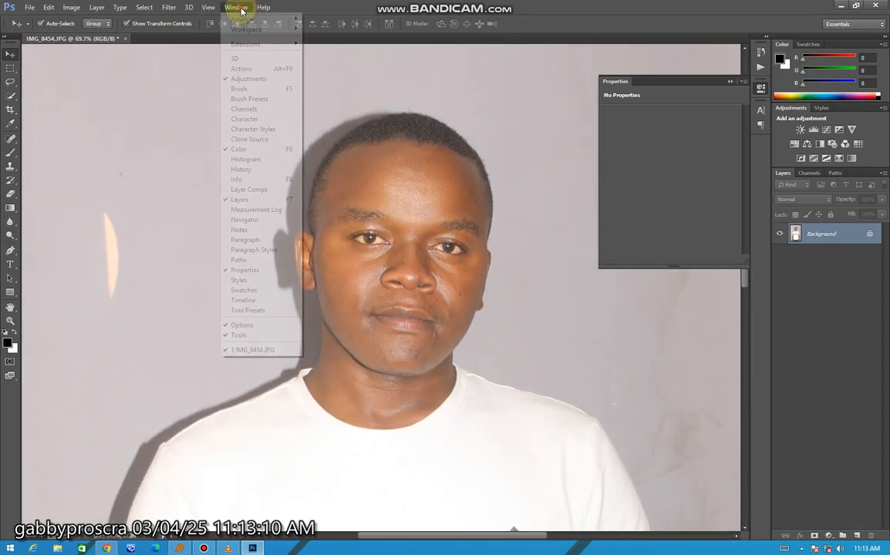
pyautogui.click(271, 69)
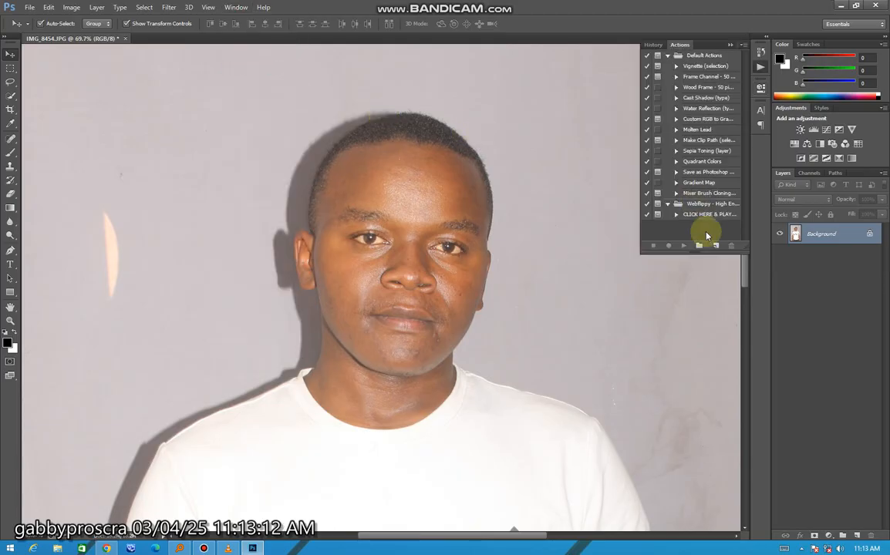
pyautogui.click(707, 216)
pyautogui.click(683, 245)
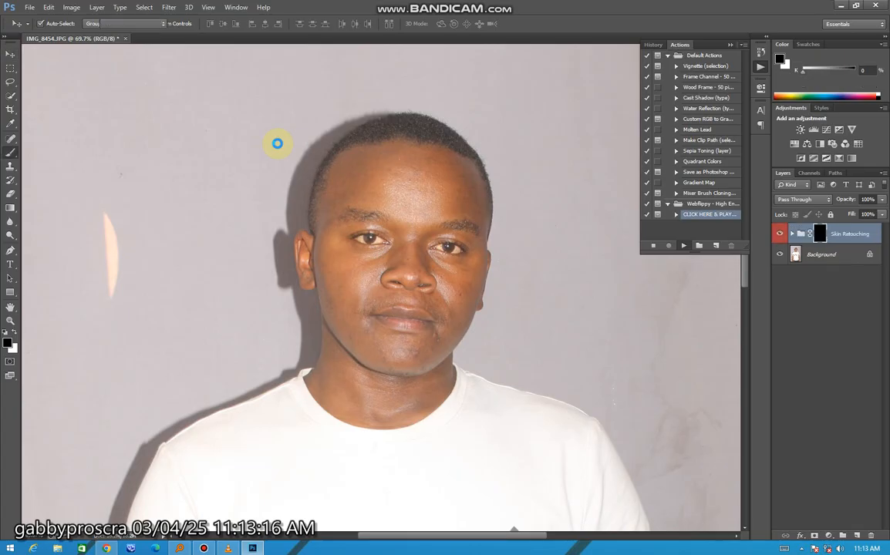
# Paint white on the Skin Retouching group's mask over the forehead, cheeks and chin, enlarging the brush to 80 px.
pyautogui.press('space')
pyautogui.keyDown('alt'); pyautogui.scroll(2, 416, 191); pyautogui.keyUp('alt')
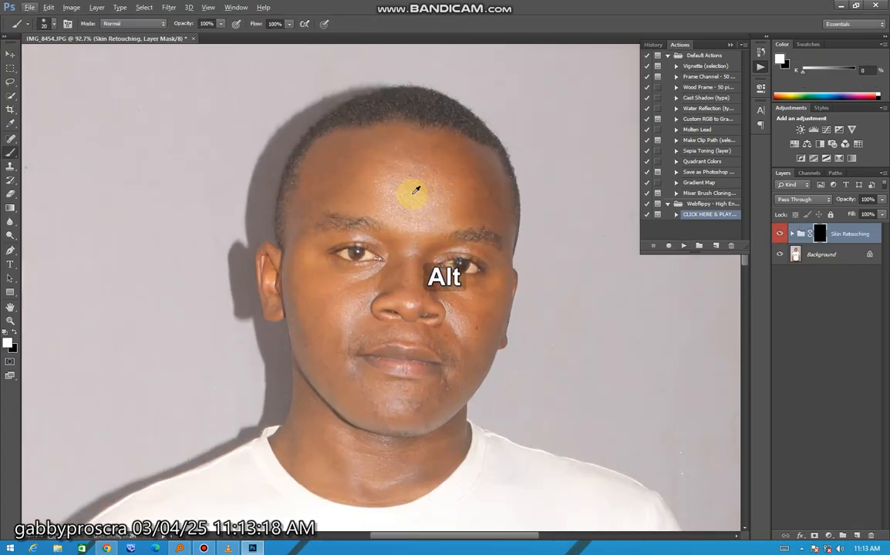
pyautogui.scroll(1, 429, 224)
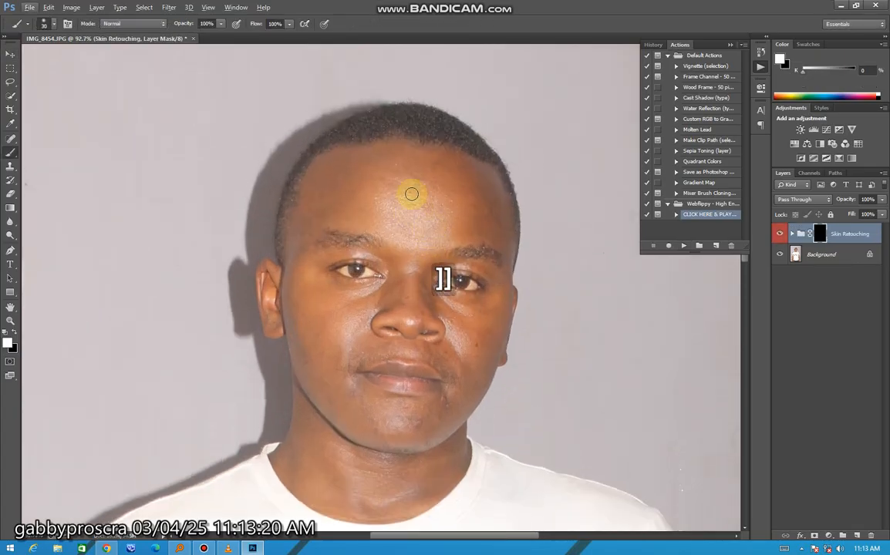
pyautogui.press(']')
pyautogui.press(']')
pyautogui.press(']')
pyautogui.keyDown('alt'); pyautogui.scroll(2, 420, 210); pyautogui.keyUp('alt')
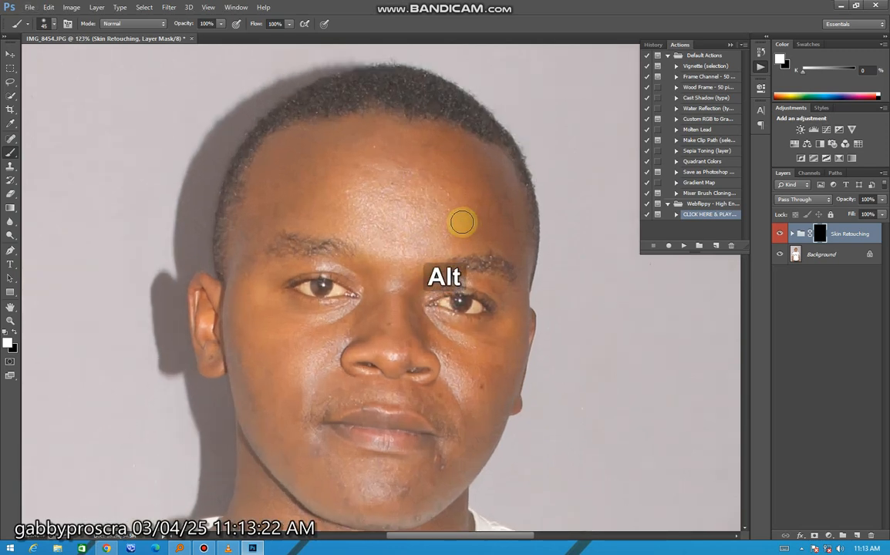
pyautogui.scroll(-1, 461, 220)
pyautogui.press(']')
pyautogui.press(']')
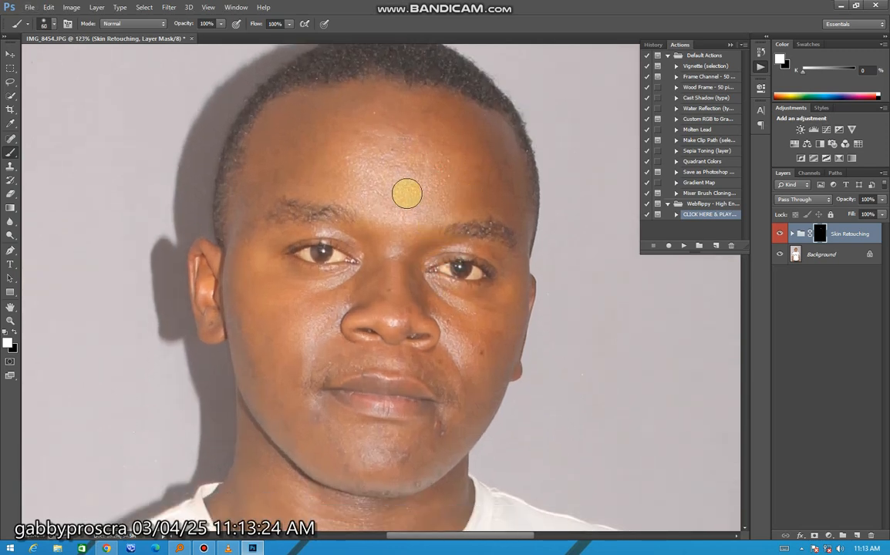
pyautogui.press(']')
pyautogui.press(']')
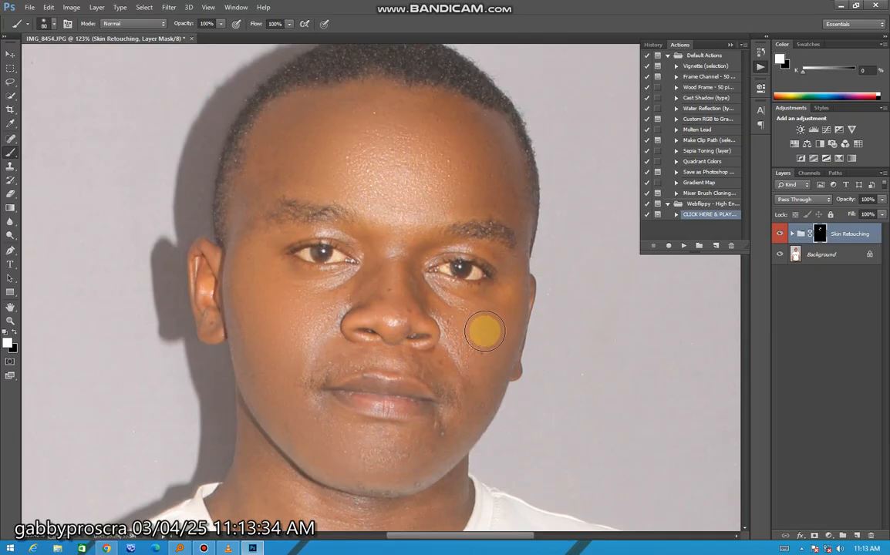
# Undo the last mask strokes and repaint the skin smoothing over the face and neck with the 80 px brush.
pyautogui.hotkey('ctrl', 'z')
pyautogui.hotkey('ctrl', 'alt', 'z')
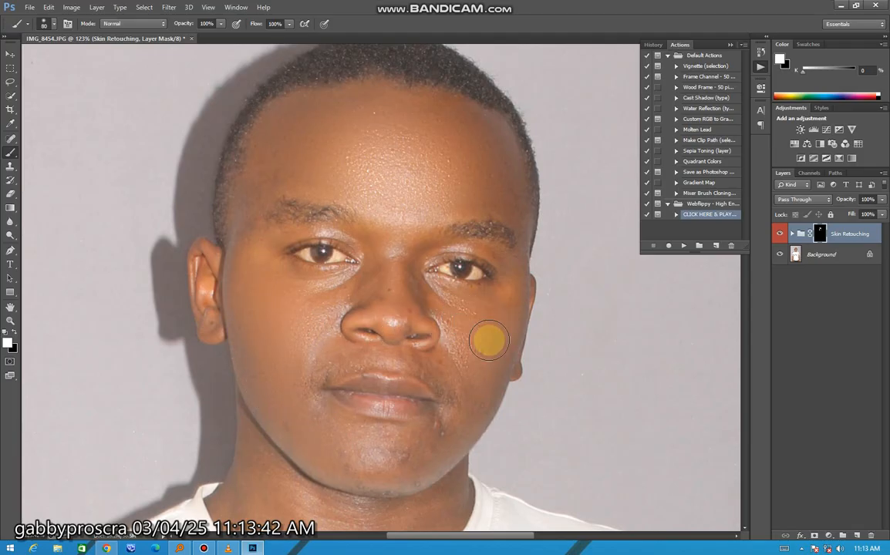
pyautogui.scroll(-3, 418, 452)
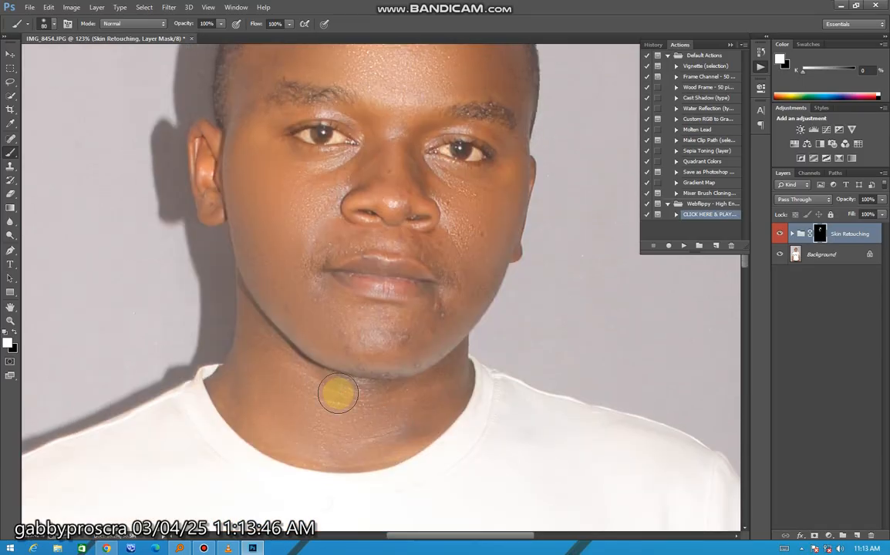
pyautogui.keyDown('alt'); pyautogui.scroll(-3, 378, 370); pyautogui.keyUp('alt')
pyautogui.keyDown('alt'); pyautogui.scroll(-2, 386, 364); pyautogui.keyUp('alt')
# Enlarge the brush to 125 px and paint the Skin Retouching mask over the arm wearing the watch.
pyautogui.keyDown('alt'); pyautogui.scroll(5, 457, 382); pyautogui.keyUp('alt')
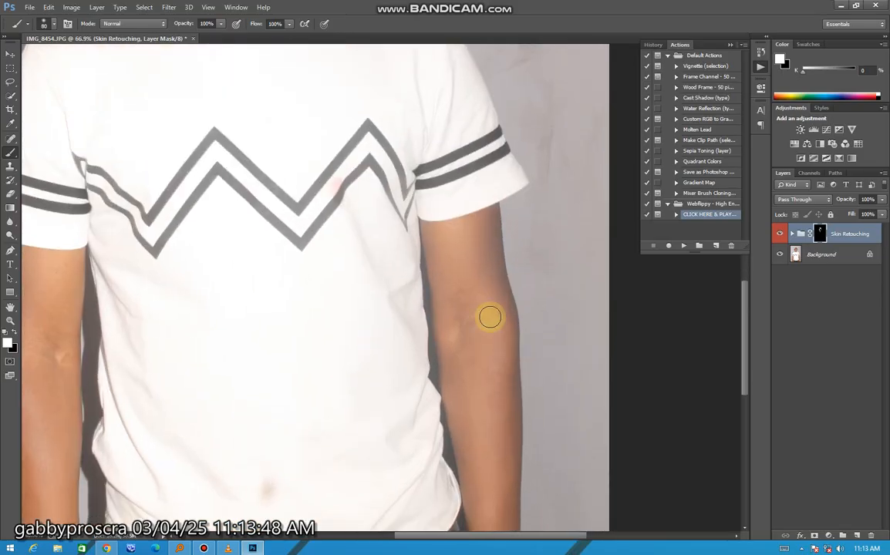
pyautogui.scroll(-2, 475, 246)
pyautogui.press(']')
pyautogui.press(']')
pyautogui.press(']')
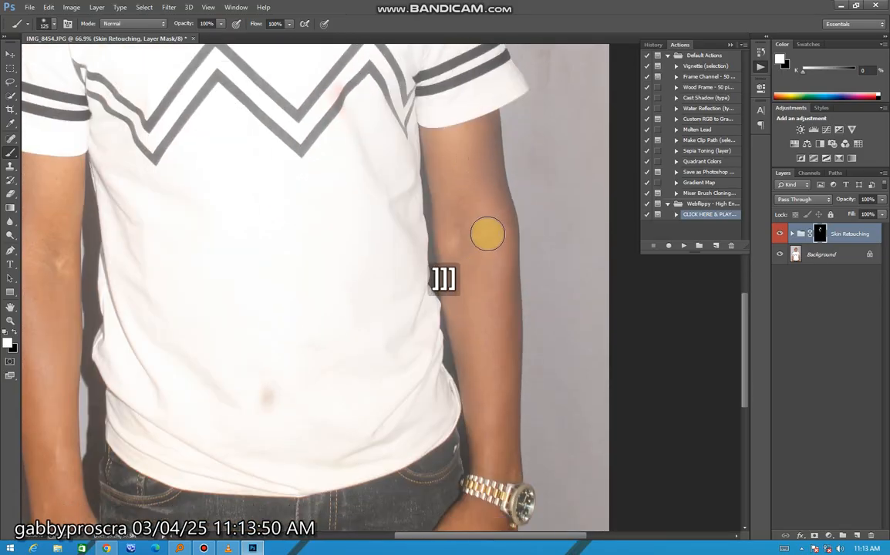
pyautogui.moveTo(489, 405); pyautogui.dragTo(496, 451)
pyautogui.scroll(-2, 448, 386)
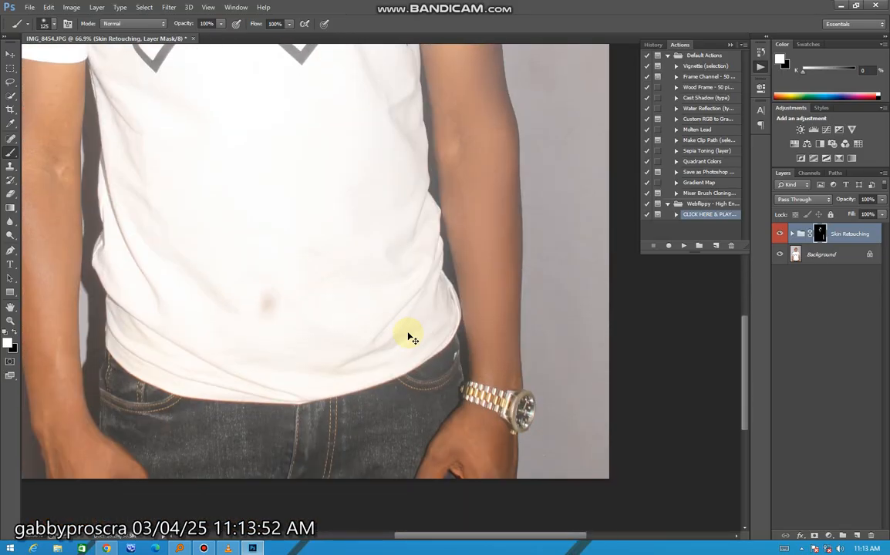
# Paint the Skin Retouching mask over the arm without the watch, down to the hand.
pyautogui.keyDown('ctrl'); pyautogui.scroll(3, 165, 134); pyautogui.keyUp('ctrl')
pyautogui.moveTo(136, 194)
pyautogui.mouseDown()
pyautogui.moveTo(164, 384)
pyautogui.moveTo(196, 470)
pyautogui.moveTo(185, 456)
pyautogui.moveTo(199, 480)
pyautogui.moveTo(212, 465)
pyautogui.moveTo(220, 486)
pyautogui.moveTo(231, 460)
pyautogui.mouseUp()
pyautogui.press('alt')
pyautogui.keyDown('alt'); pyautogui.scroll(-1, 254, 463); pyautogui.keyUp('alt')
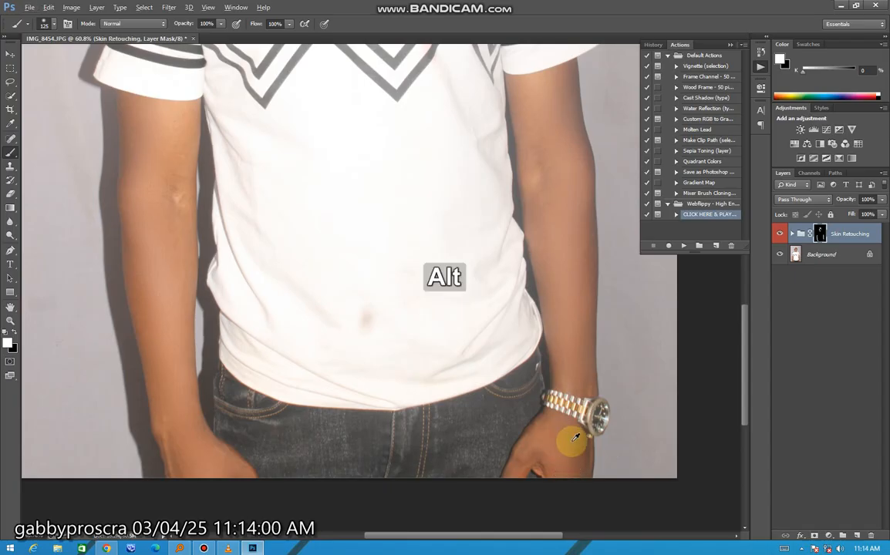
# Duplicate the Background layer and merge the copy with the Skin Retouching group into one layer.
pyautogui.scroll(-3, 572, 437)
pyautogui.scroll(4, 352, 127)
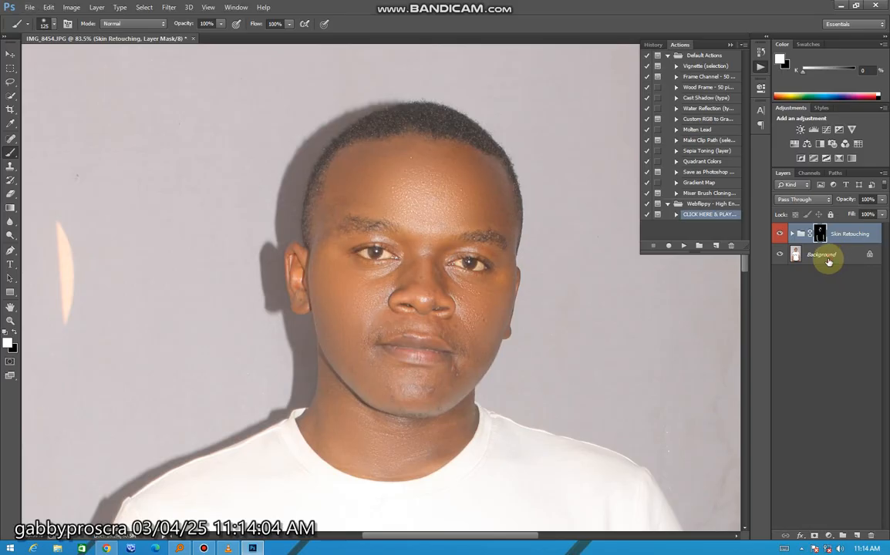
pyautogui.click(829, 262)
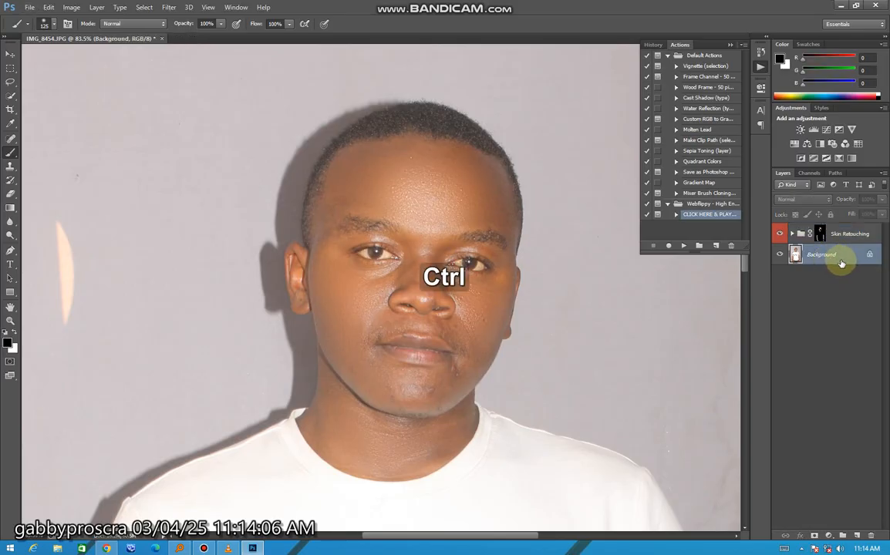
pyautogui.hotkey('ctrl', 'j')
pyautogui.keyDown('ctrl'); pyautogui.click(839, 233); pyautogui.keyUp('ctrl')
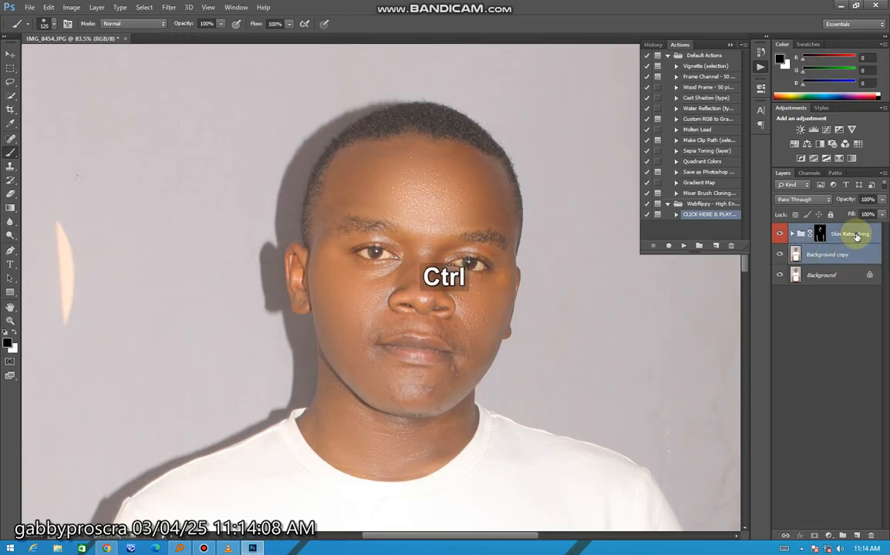
pyautogui.rightClick(839, 234)
pyautogui.click(818, 432)
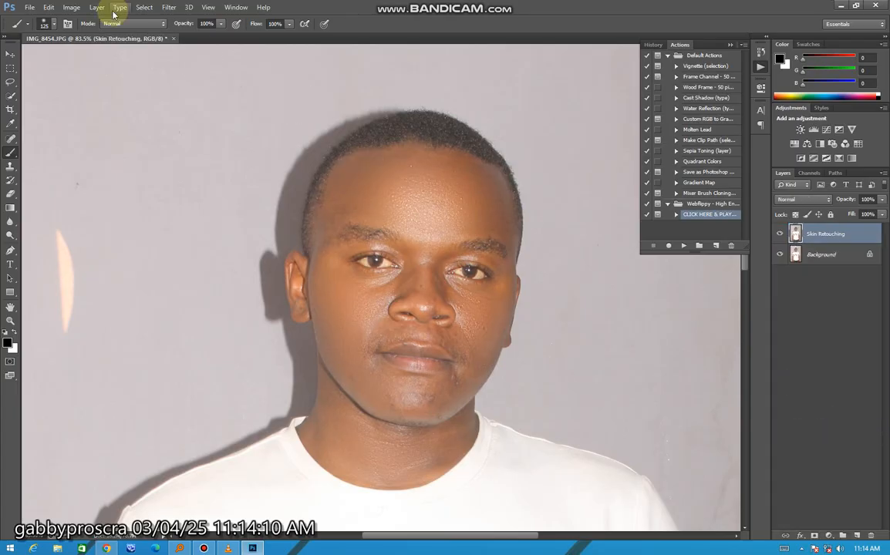
# Start a Camera Raw filter on the merged layer with Contrast +28, Highlights -100, Shadows +78 and Whites -100.
pyautogui.click(162, 8)
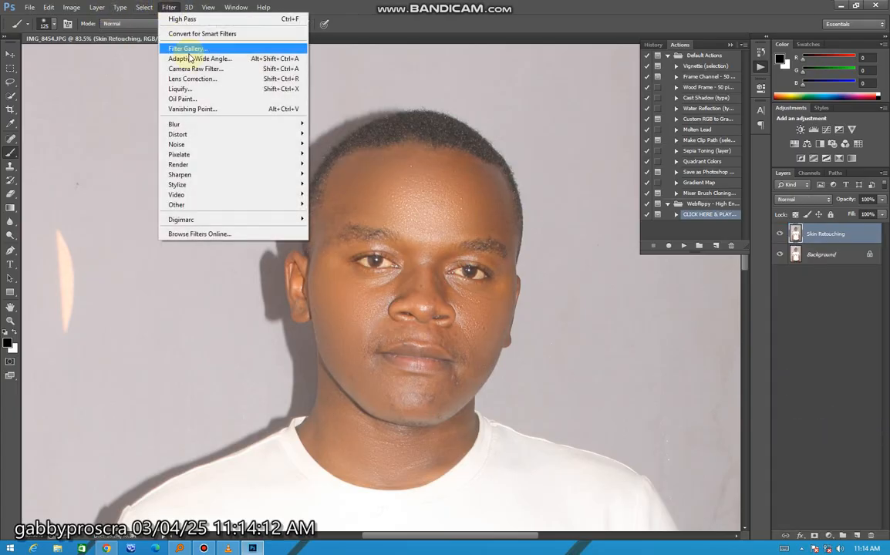
pyautogui.click(199, 71)
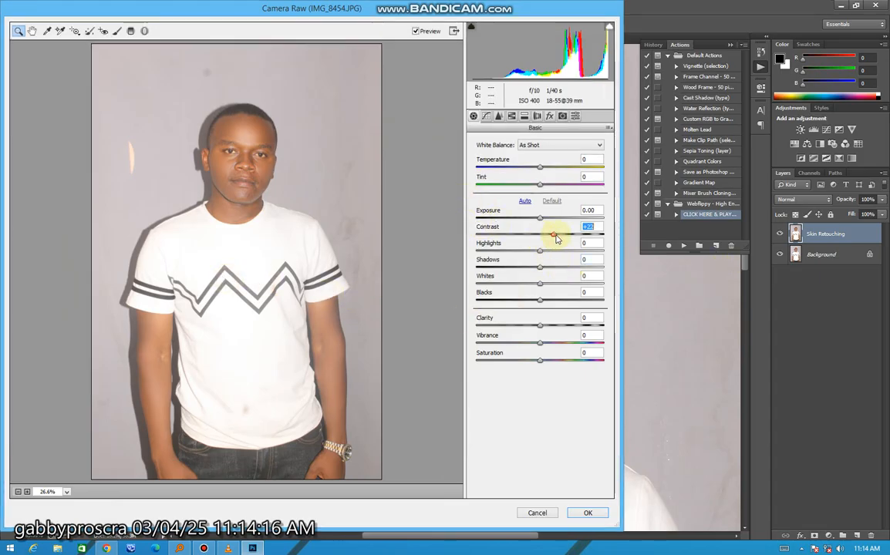
pyautogui.moveTo(557, 239); pyautogui.dragTo(561, 239)
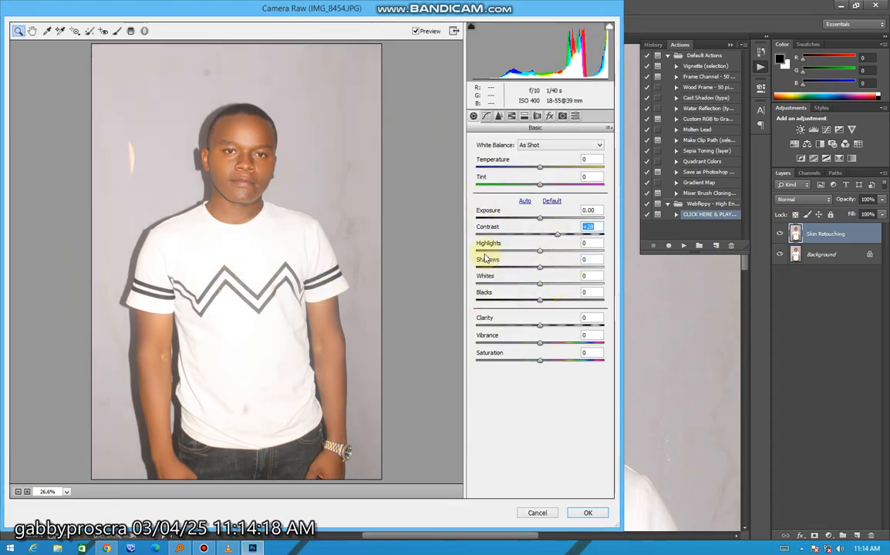
pyautogui.moveTo(484, 254); pyautogui.dragTo(449, 278)
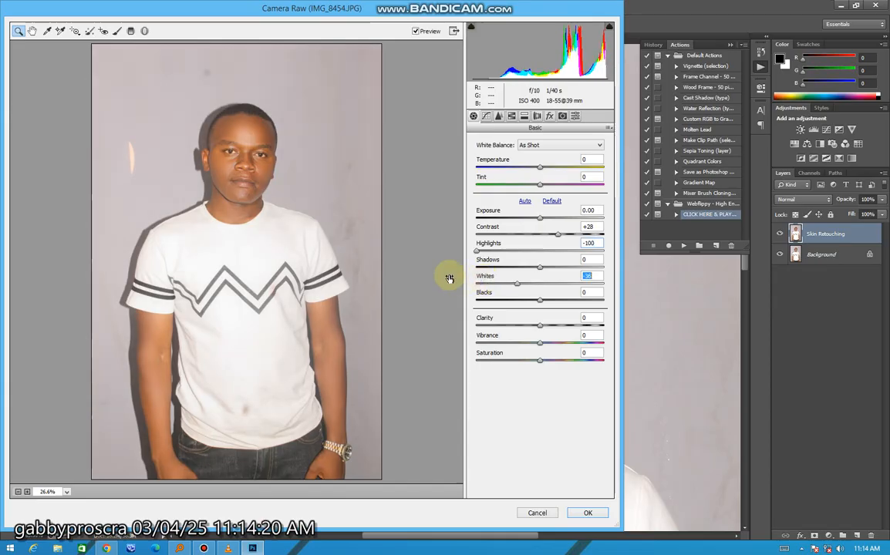
pyautogui.moveTo(554, 268); pyautogui.dragTo(589, 276)
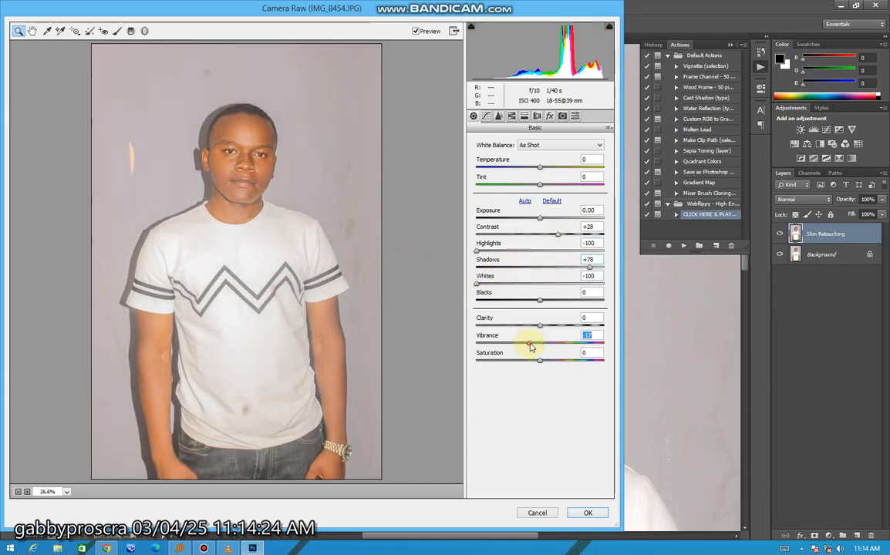
# Refine Camera Raw to Contrast +63, Shadows +100, Whites -58, Blacks -21 and Vibrance -9, and apply the filter.
pyautogui.moveTo(502, 287); pyautogui.dragTo(509, 287)
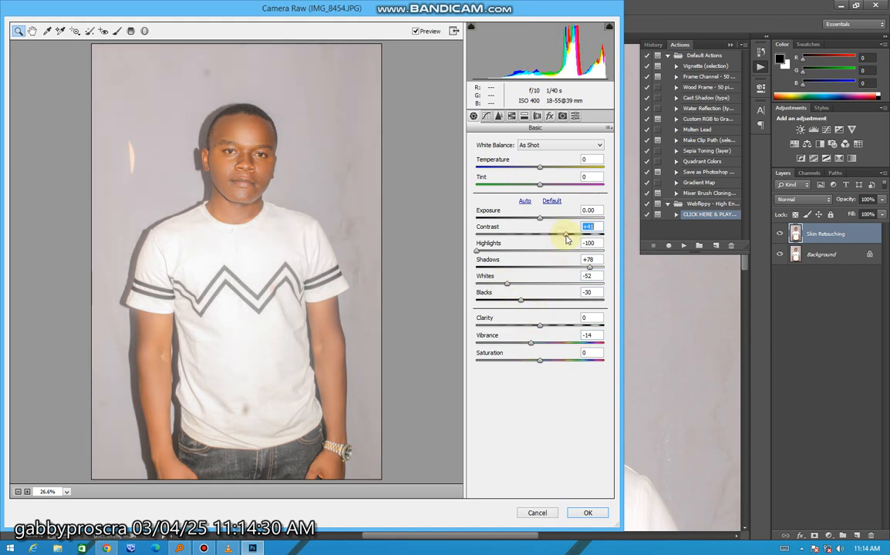
pyautogui.click(269, 210)
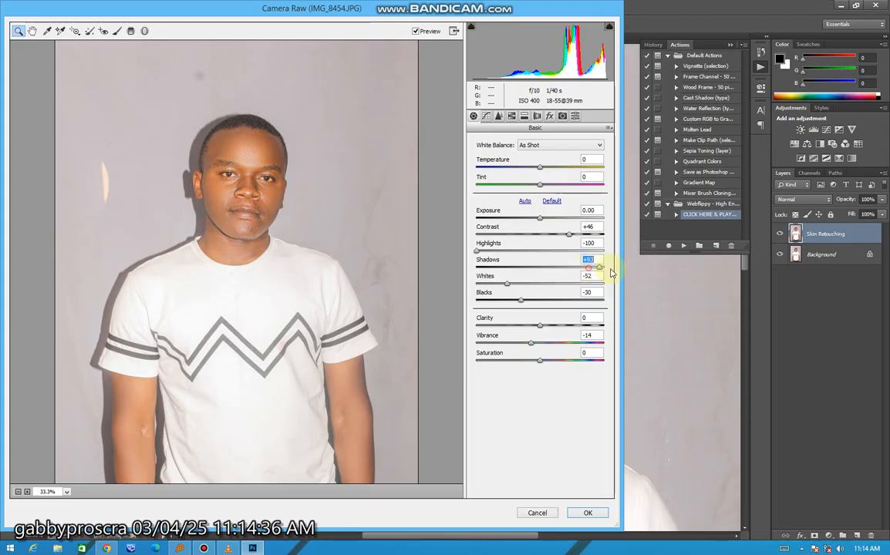
pyautogui.moveTo(611, 271); pyautogui.dragTo(615, 275)
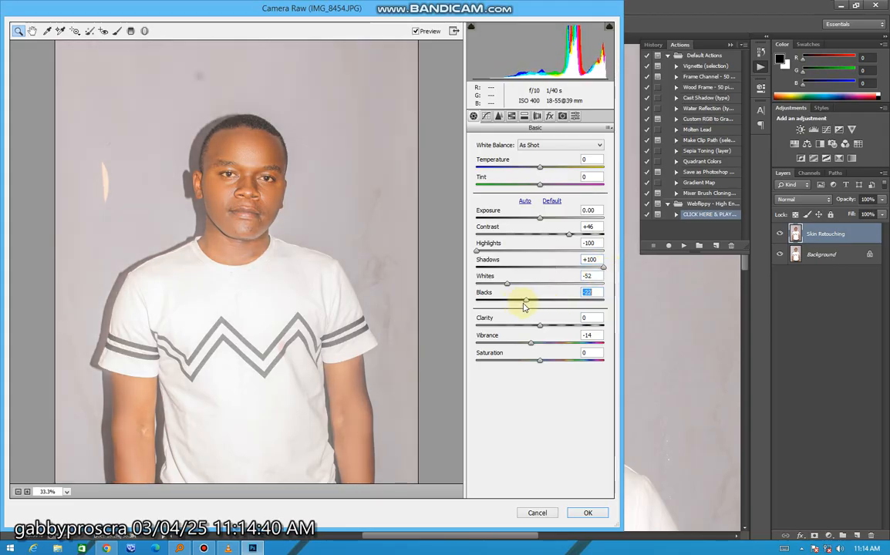
pyautogui.moveTo(565, 235); pyautogui.dragTo(583, 236)
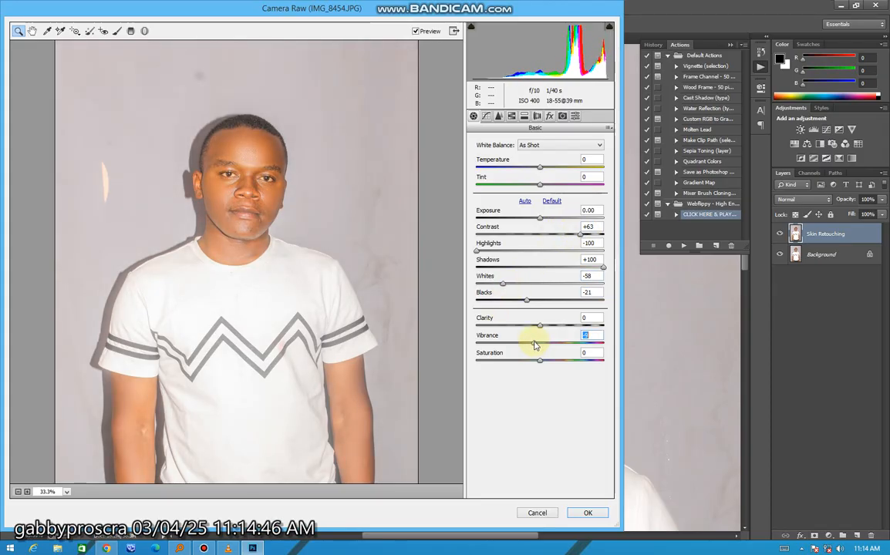
pyautogui.click(582, 515)
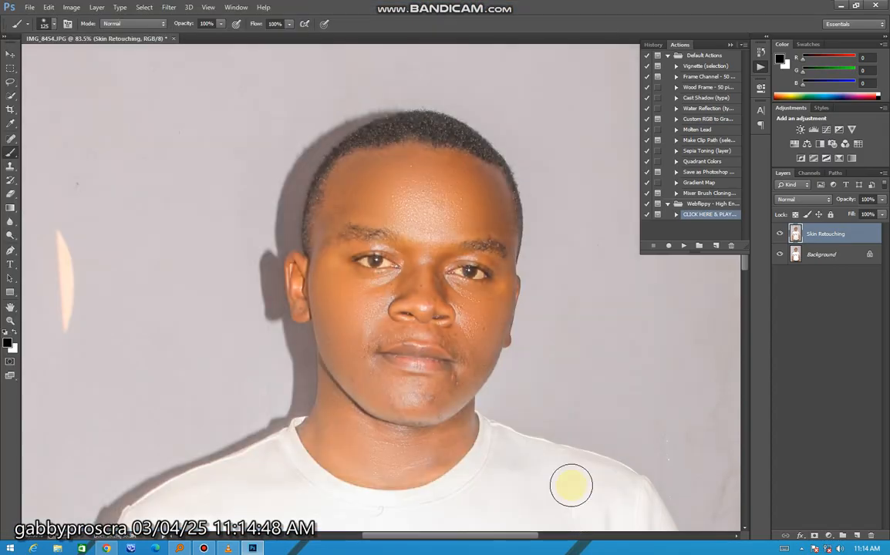
# Select the white T-shirt on the Skin Retouching layer with the Quick Selection Tool at a brush size of 400.
pyautogui.keyDown('alt'); pyautogui.scroll(-5, 452, 297); pyautogui.keyUp('alt')
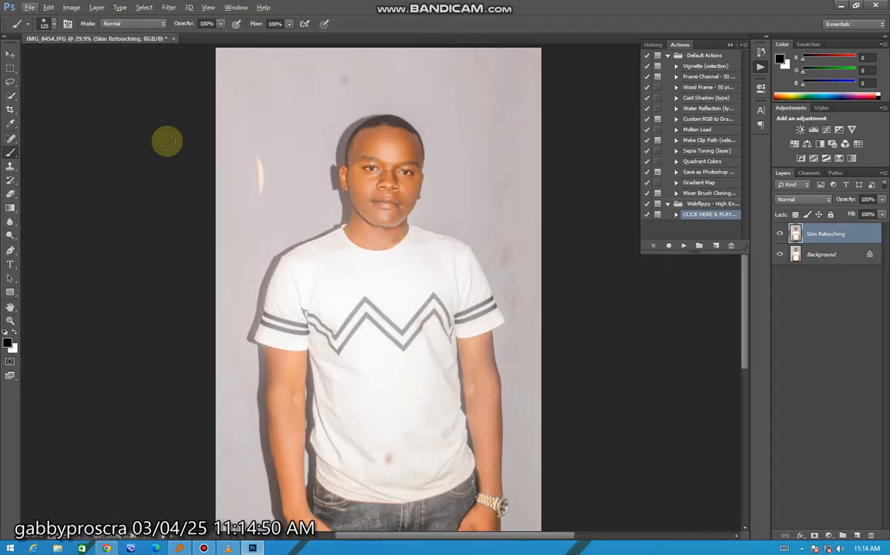
pyautogui.click(11, 98)
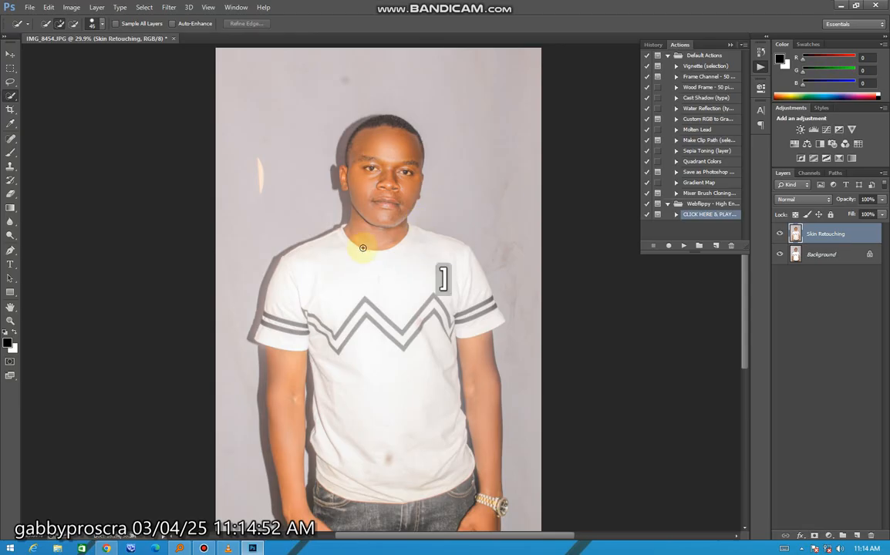
pyautogui.press(']')
pyautogui.press(']')
pyautogui.press(']')
pyautogui.moveTo(403, 302)
pyautogui.mouseDown()
pyautogui.moveTo(401, 365)
pyautogui.moveTo(396, 327)
pyautogui.moveTo(439, 357)
pyautogui.mouseUp()
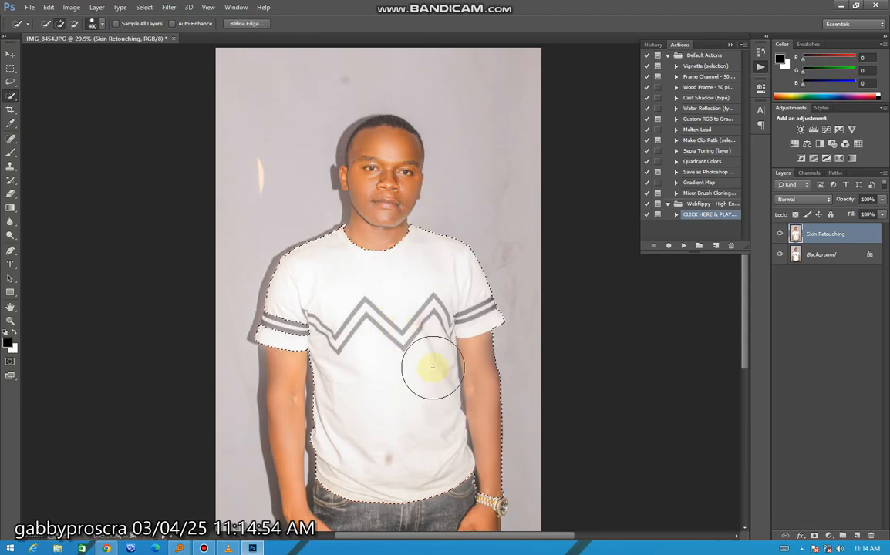
# Extend the quick selection over the man's arms, hands and jeans down to the edge of the photo.
pyautogui.scroll(-4, 428, 366)
pyautogui.rightClick(13, 96)
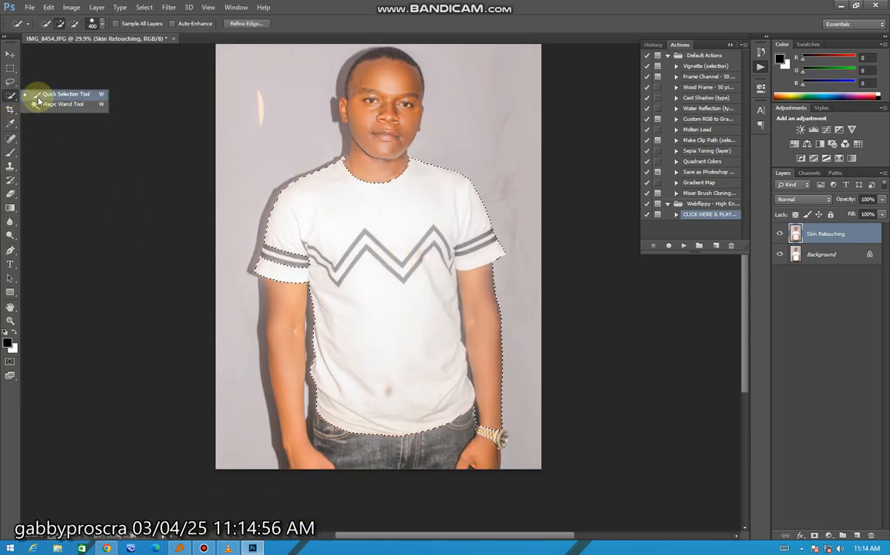
pyautogui.click(35, 96)
pyautogui.moveTo(351, 348)
pyautogui.mouseDown()
pyautogui.moveTo(327, 394)
pyautogui.moveTo(364, 487)
pyautogui.moveTo(368, 460)
pyautogui.moveTo(411, 448)
pyautogui.moveTo(440, 499)
pyautogui.moveTo(466, 456)
pyautogui.mouseUp()
pyautogui.scroll(3, 462, 445)
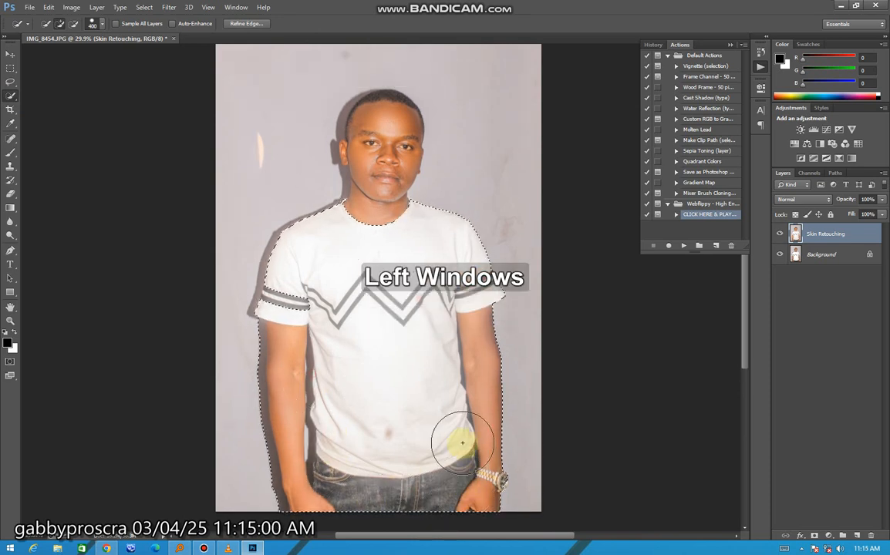
# Add the protruding wristwatch case to the selection with the Quick Selection brush reduced to size 80.
pyautogui.press('super')
pyautogui.press('super')
pyautogui.scroll(4, 515, 454)
pyautogui.scroll(-5, 511, 439)
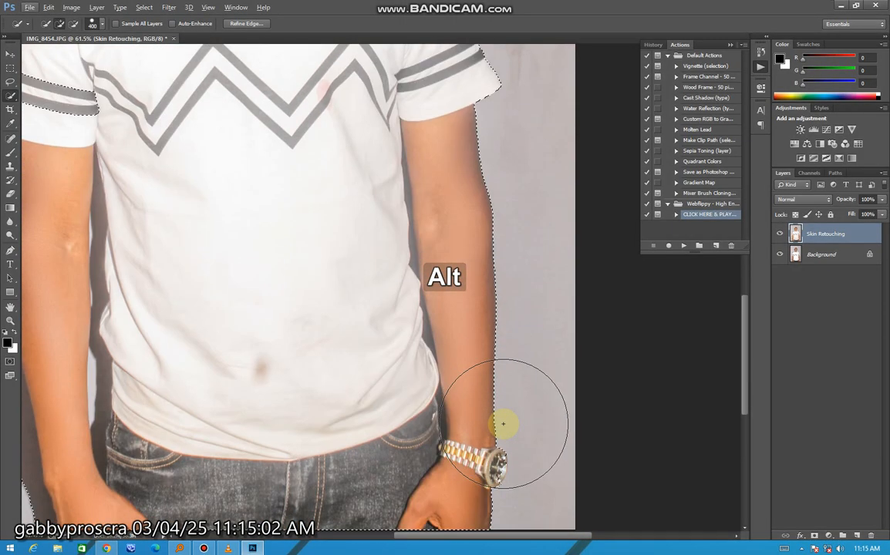
pyautogui.press('[')
pyautogui.press('[')
pyautogui.press('[')
pyautogui.press('[')
pyautogui.press('[')
pyautogui.press('[')
pyautogui.press('[')
pyautogui.press('[')
pyautogui.press('[')
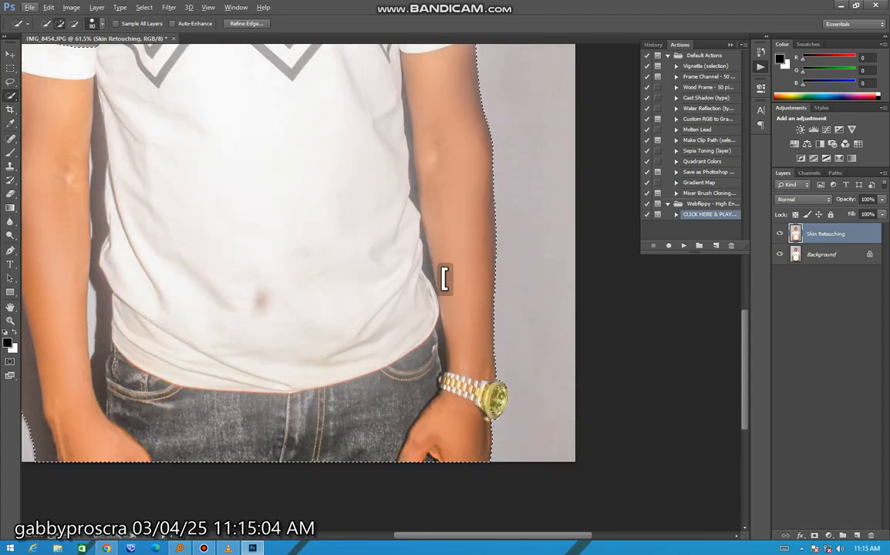
pyautogui.scroll(4, 489, 401)
pyautogui.scroll(-2, 478, 423)
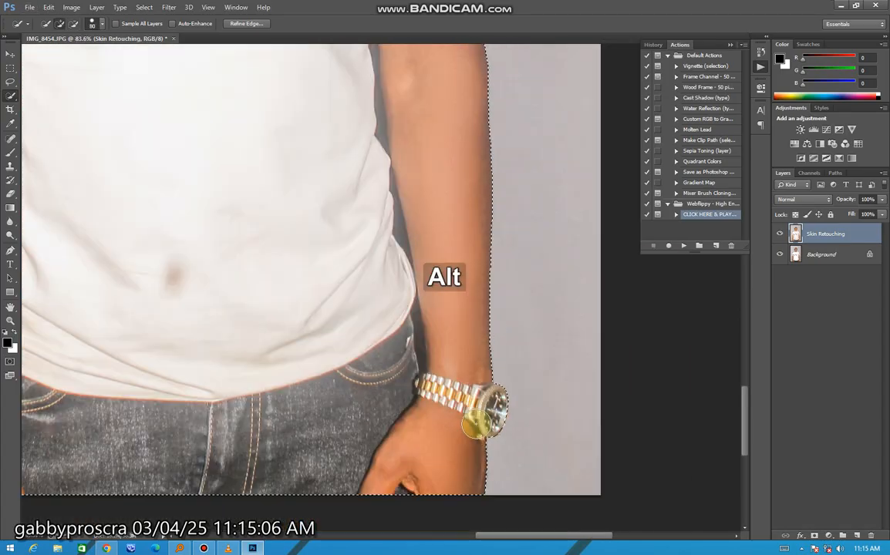
# Add the head and neck to the selection and subtract the wall shadow beside the ear, jaw and neck.
pyautogui.scroll(-4, 479, 423)
pyautogui.scroll(3, 385, 177)
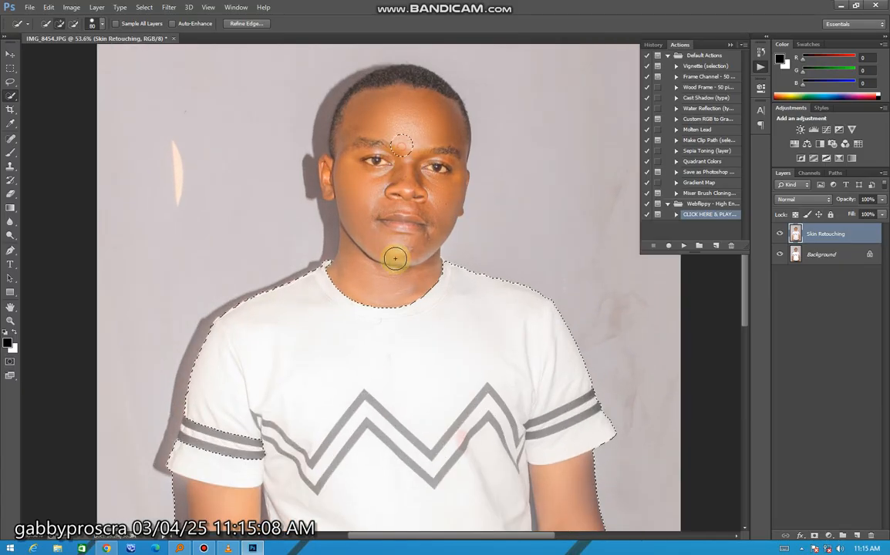
pyautogui.scroll(3, 405, 197)
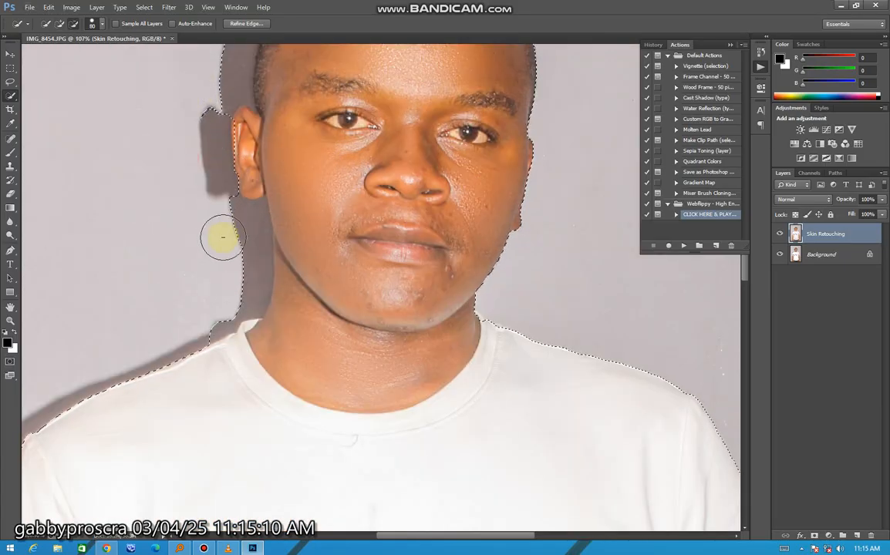
pyautogui.moveTo(238, 247)
pyautogui.mouseDown()
pyautogui.moveTo(220, 305)
pyautogui.moveTo(199, 323)
pyautogui.mouseUp()
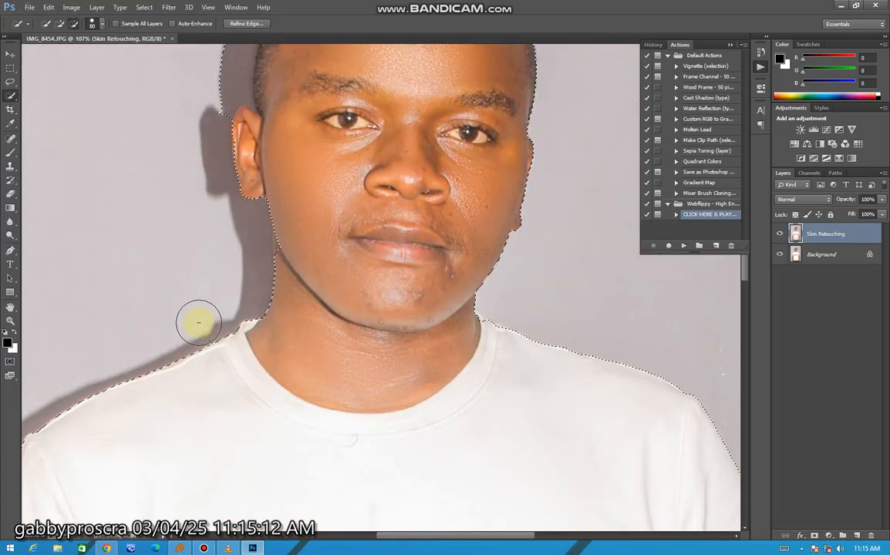
pyautogui.scroll(-2, 278, 240)
pyautogui.scroll(4, 289, 266)
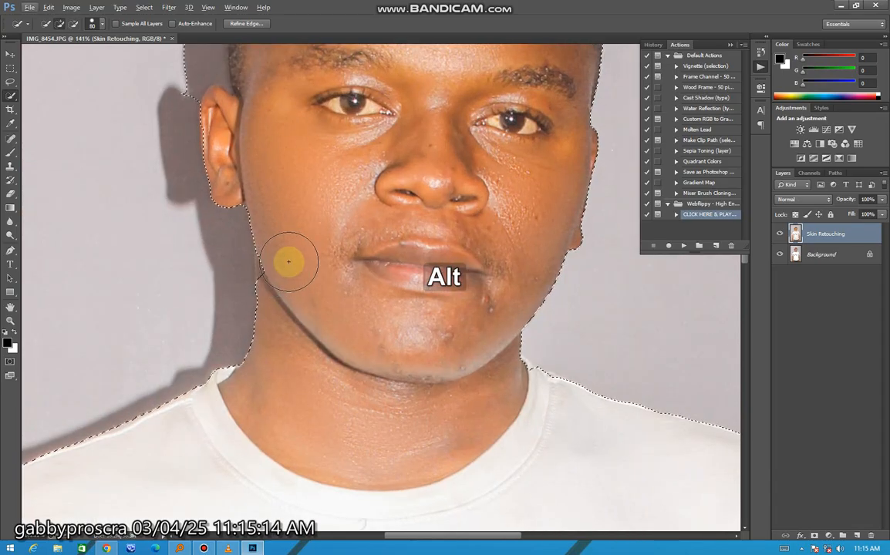
pyautogui.scroll(-3, 287, 264)
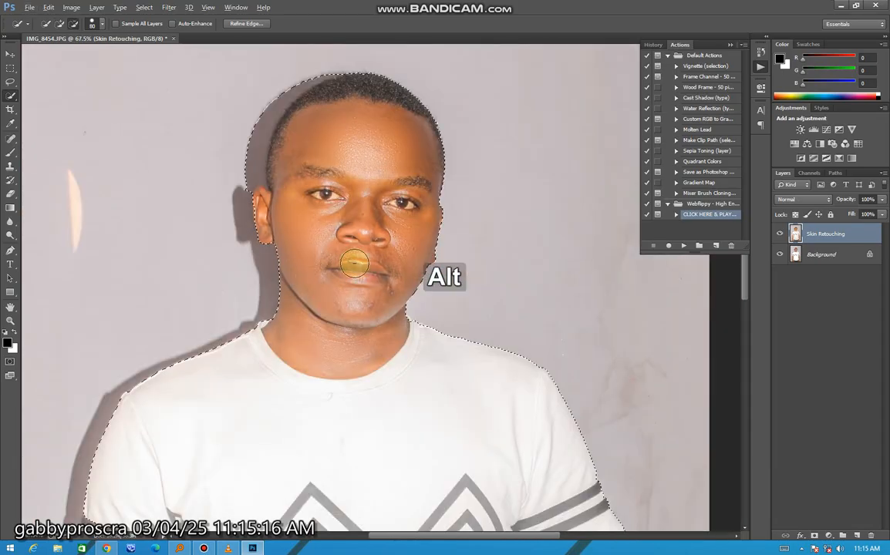
# Subtract the wall shadow around the hair, from the crown down to the ear, from the selection.
pyautogui.scroll(3, 278, 138)
pyautogui.moveTo(325, 104); pyautogui.dragTo(254, 162)
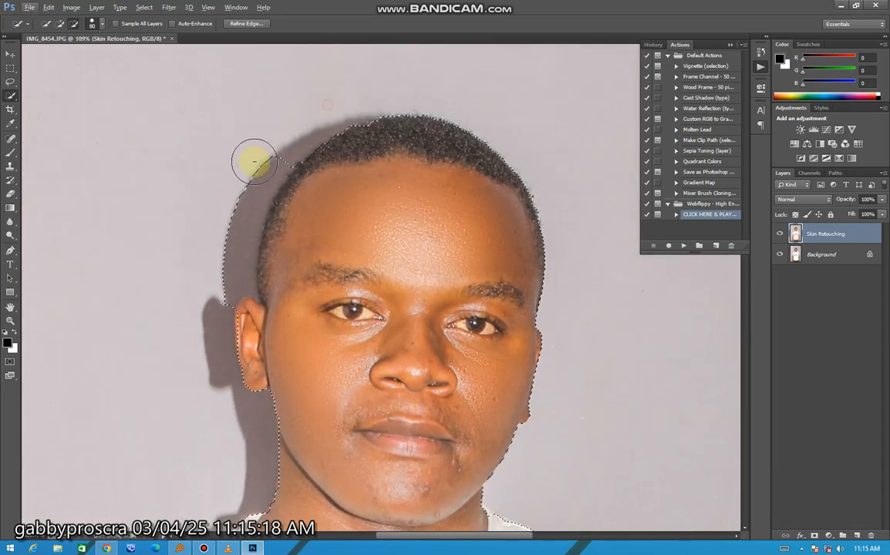
pyautogui.moveTo(224, 214)
pyautogui.mouseDown()
pyautogui.moveTo(220, 279)
pyautogui.moveTo(264, 334)
pyautogui.moveTo(261, 322)
pyautogui.moveTo(268, 347)
pyautogui.mouseUp()
pyautogui.scroll(-1, 383, 322)
pyautogui.scroll(-5, 382, 322)
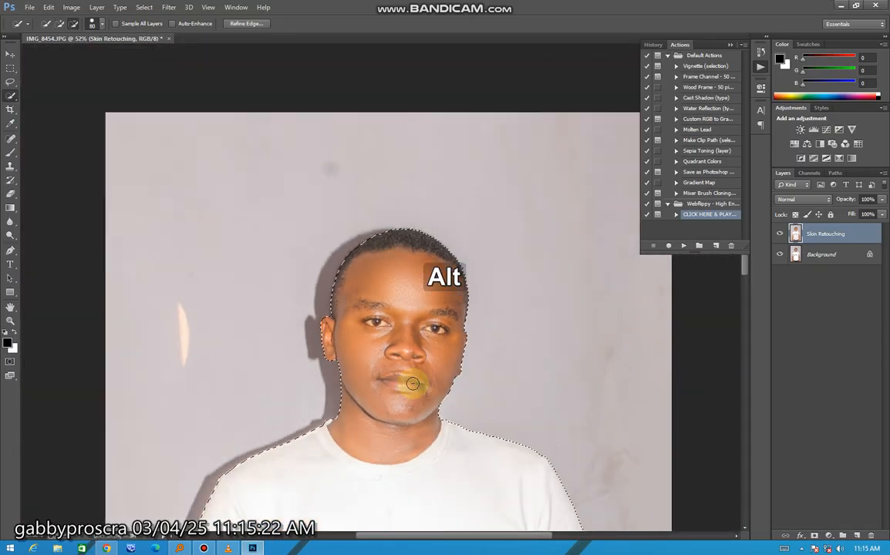
# Subtract the wall shadow along the outside of the arm without the watch, from the sleeve to the hand.
pyautogui.scroll(2, 331, 318)
pyautogui.scroll(2, 331, 318)
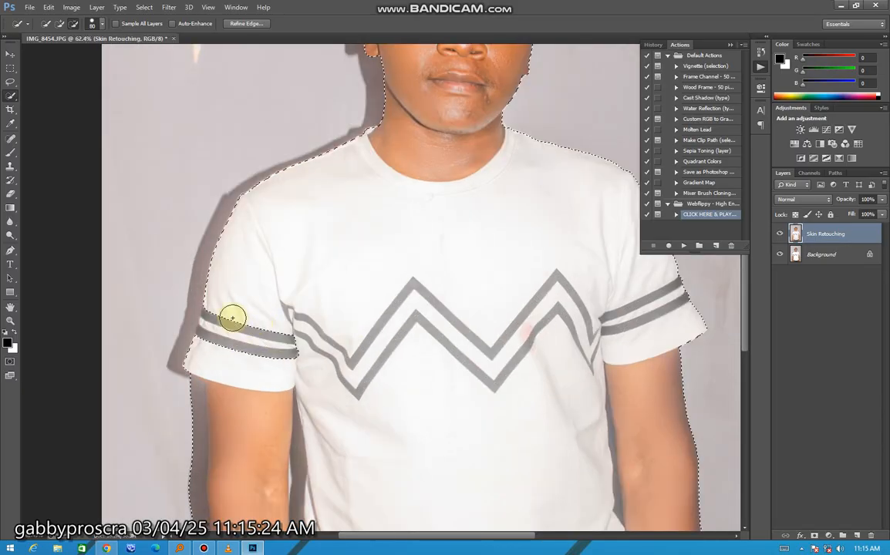
pyautogui.scroll(-1, 247, 344)
pyautogui.moveTo(173, 388)
pyautogui.mouseDown()
pyautogui.moveTo(197, 375)
pyautogui.moveTo(207, 486)
pyautogui.mouseUp()
pyautogui.scroll(-5, 208, 496)
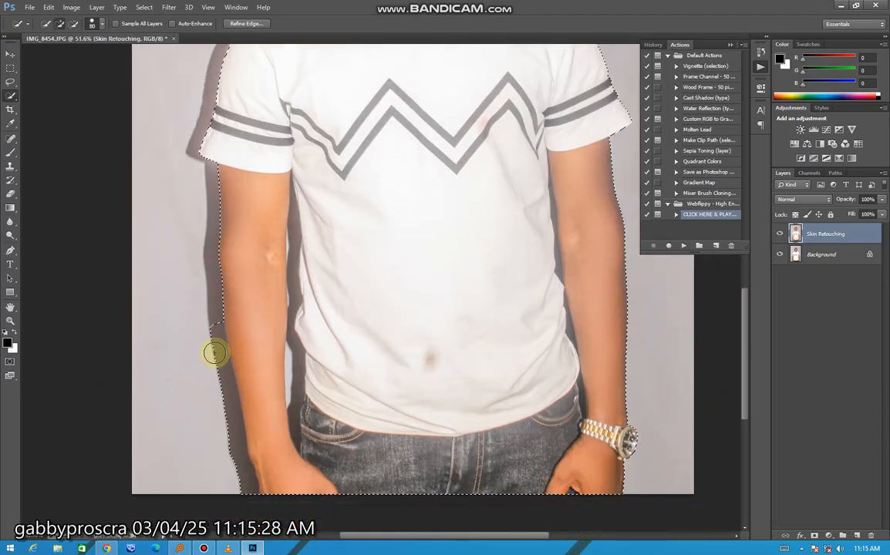
pyautogui.scroll(3, 229, 444)
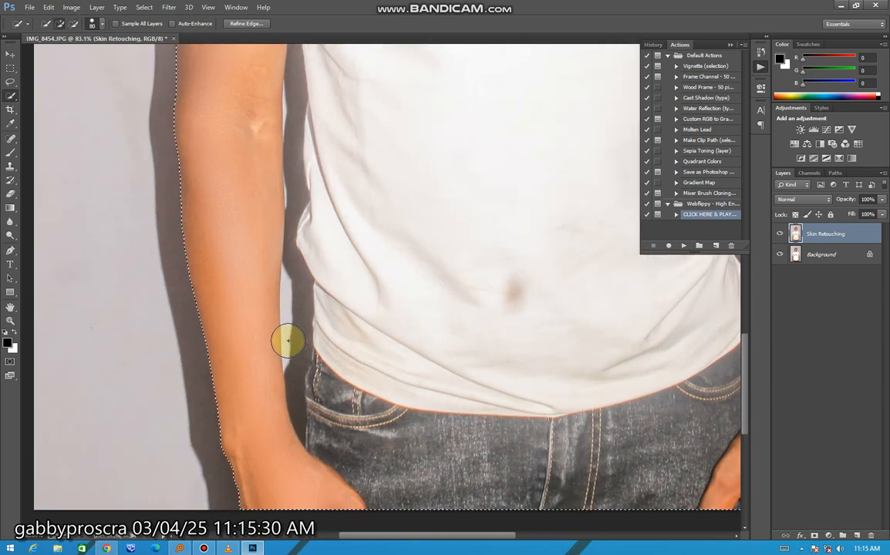
# Try to subtract the gap between the watch-free arm and the T-shirt from the selection with brush size 40.
pyautogui.press('[')
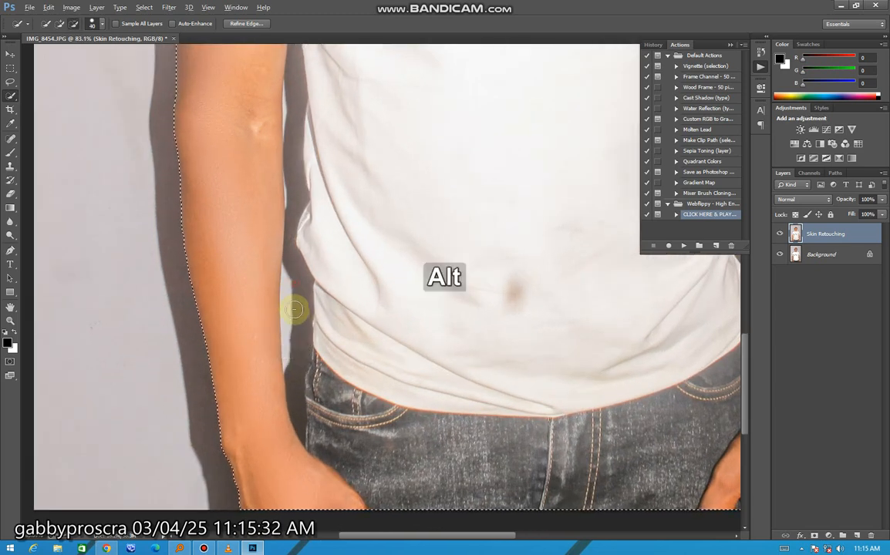
pyautogui.moveTo(293, 308)
pyautogui.mouseDown()
pyautogui.moveTo(295, 382)
pyautogui.moveTo(296, 272)
pyautogui.mouseUp()
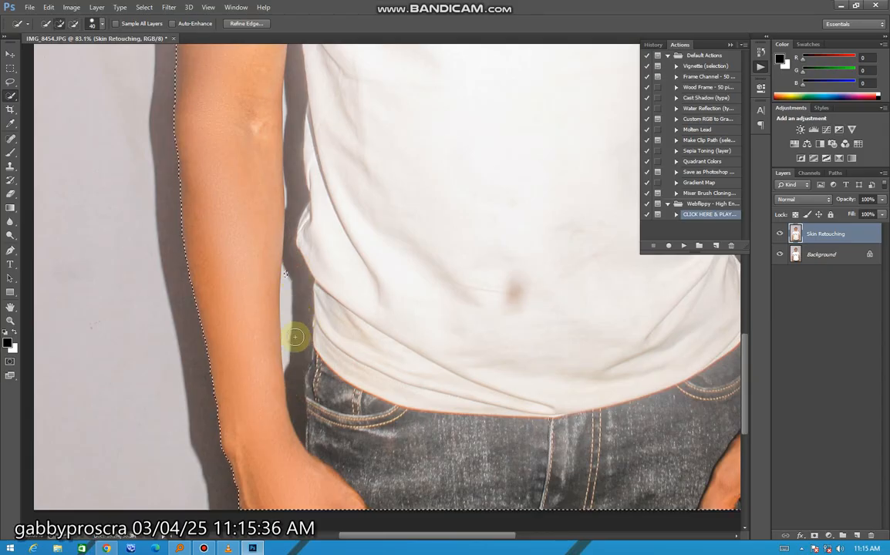
pyautogui.scroll(-3, 317, 351)
pyautogui.scroll(-3, 562, 351)
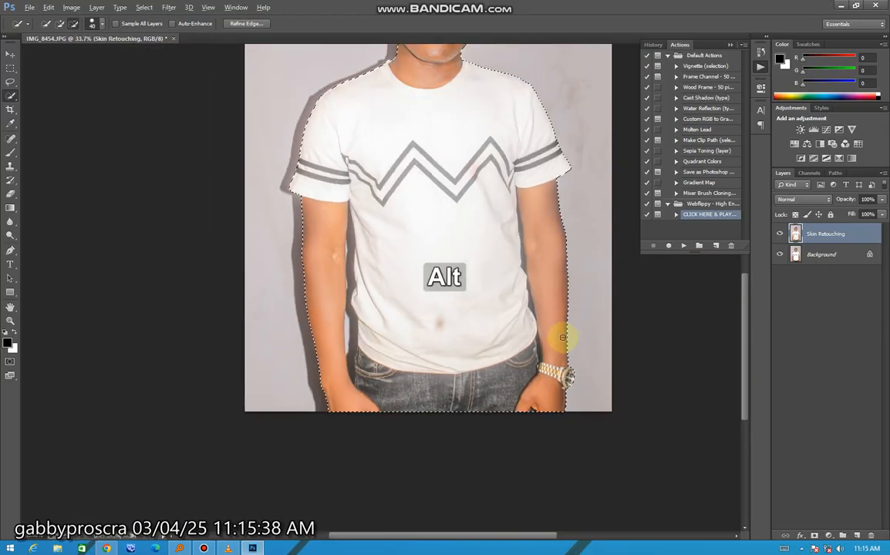
# Feather the selection of the man with a radius of 2 pixels.
pyautogui.scroll(3, 377, 224)
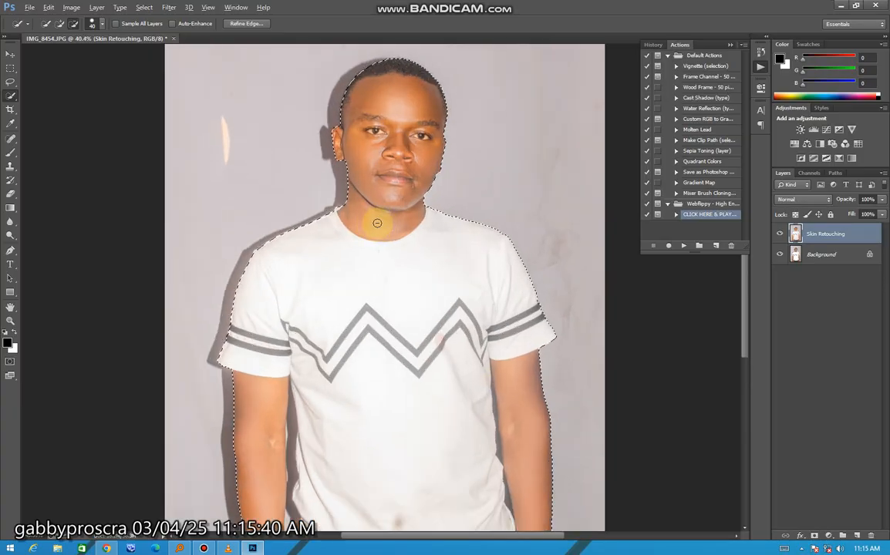
pyautogui.scroll(3, 391, 213)
pyautogui.scroll(-4, 397, 163)
pyautogui.scroll(2, 397, 161)
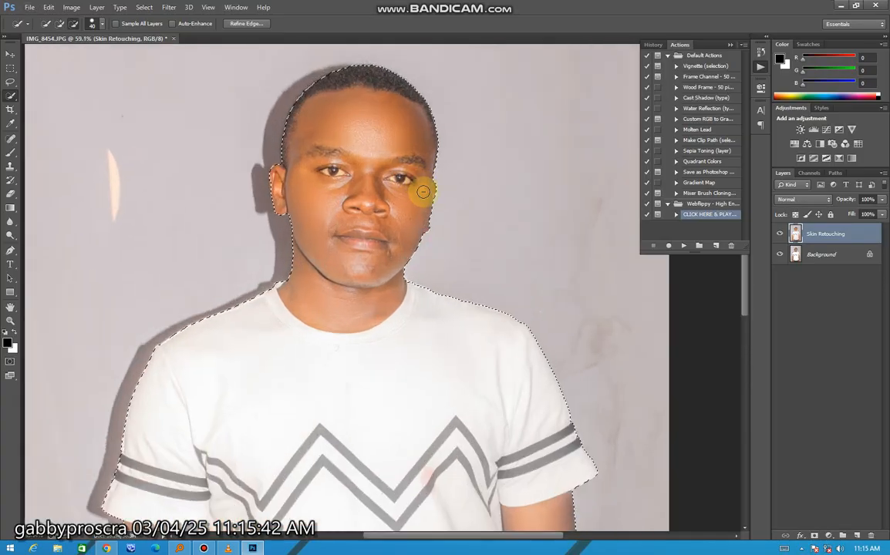
pyautogui.scroll(-4, 421, 189)
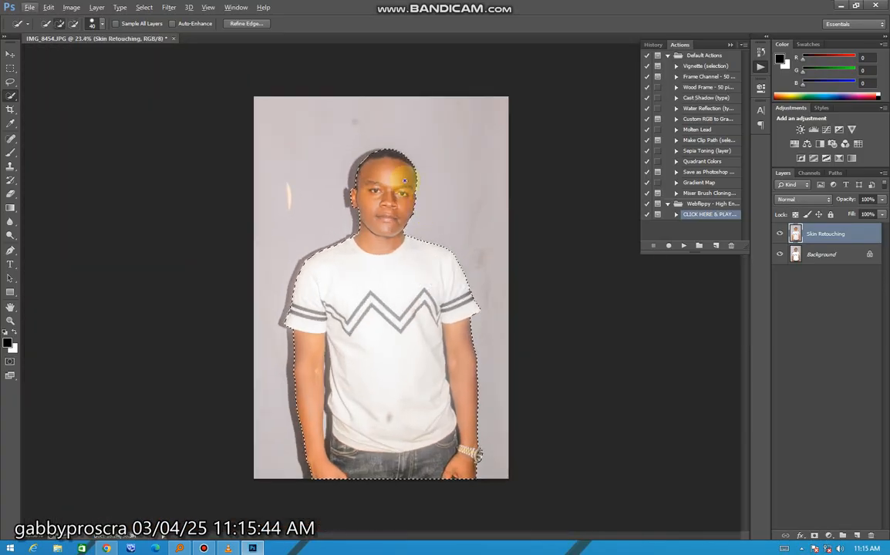
pyautogui.rightClick(407, 183)
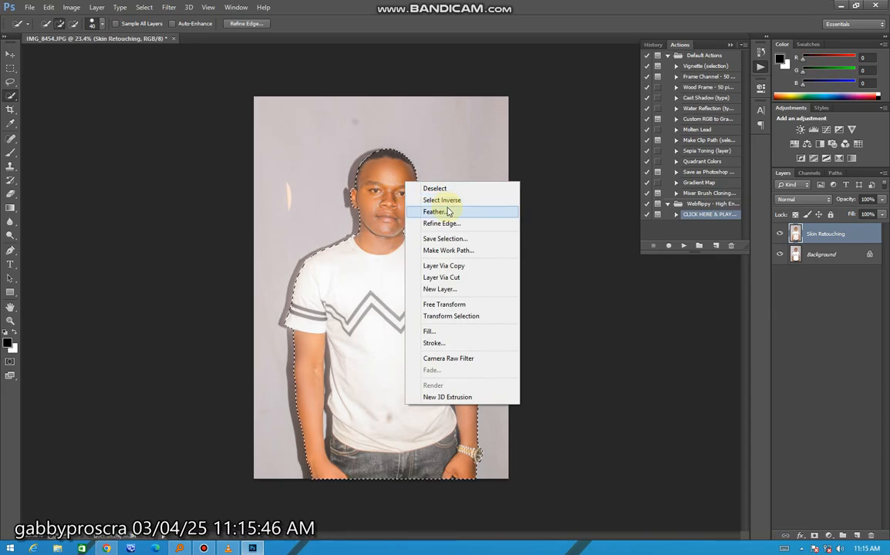
pyautogui.click(441, 211)
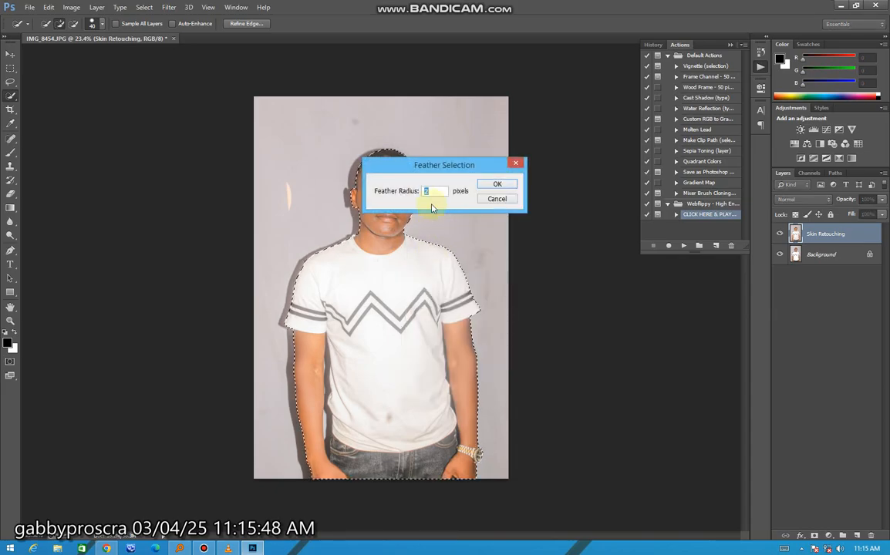
pyautogui.click(497, 188)
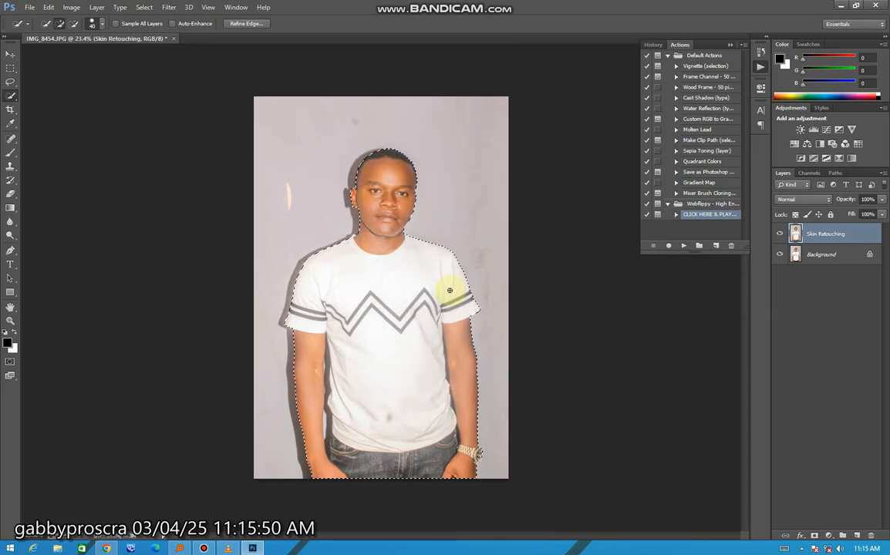
# Copy the selected man to a new layer and hide the Skin Retouching and Background layers.
pyautogui.press('ctrl')
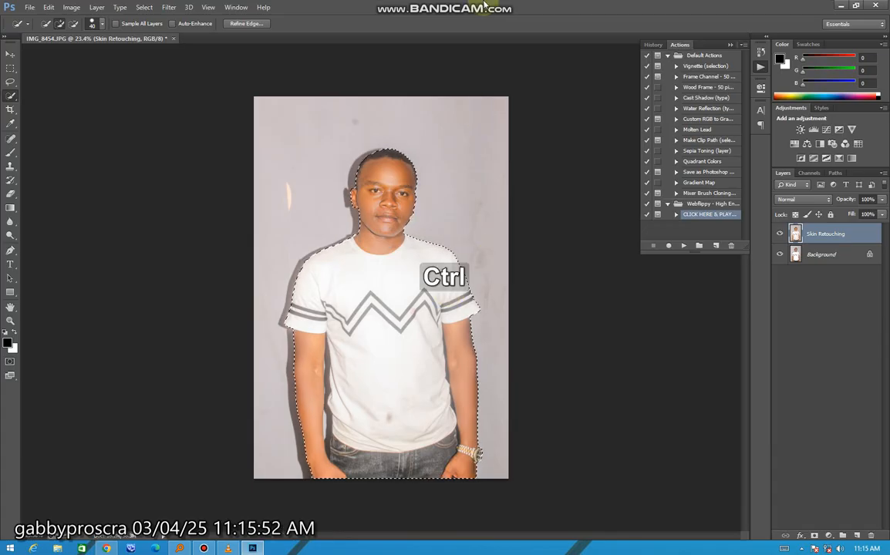
pyautogui.hotkey('ctrl', 'j')
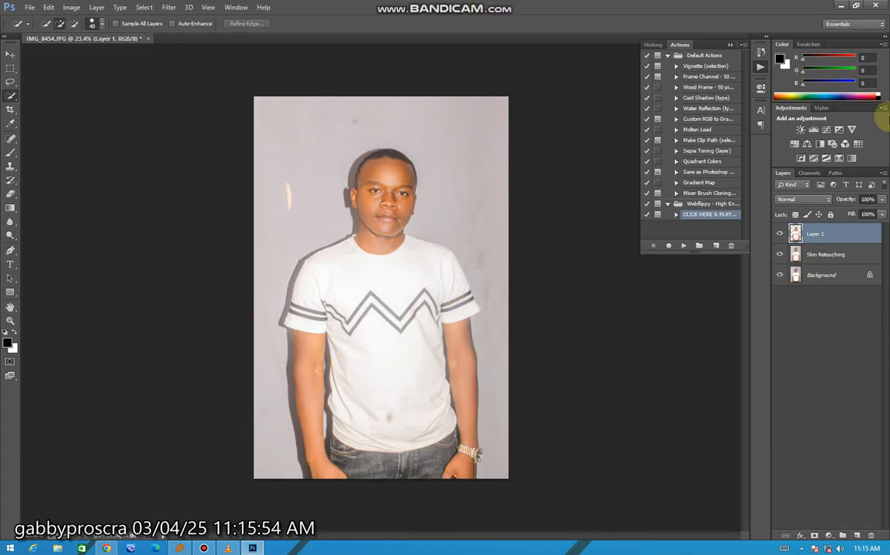
pyautogui.click(780, 255)
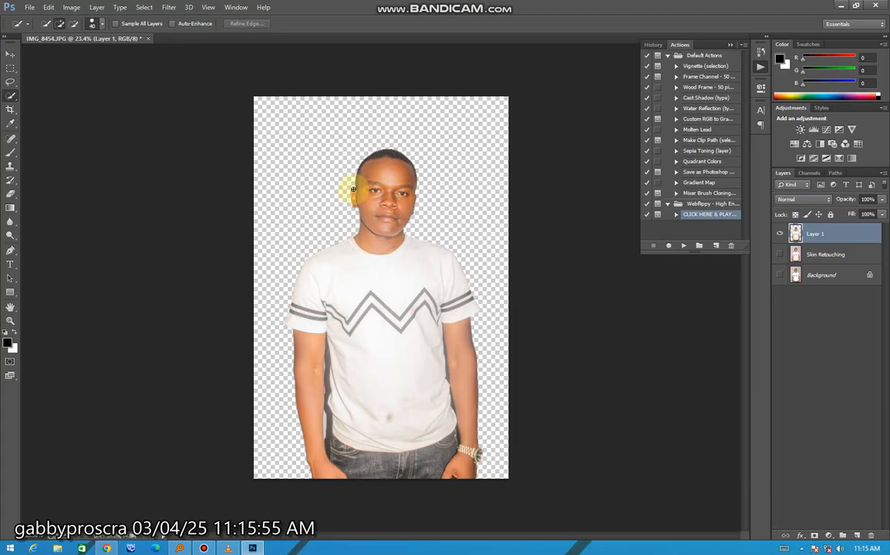
pyautogui.click(10, 55)
pyautogui.scroll(2, 372, 232)
pyautogui.scroll(-2, 378, 240)
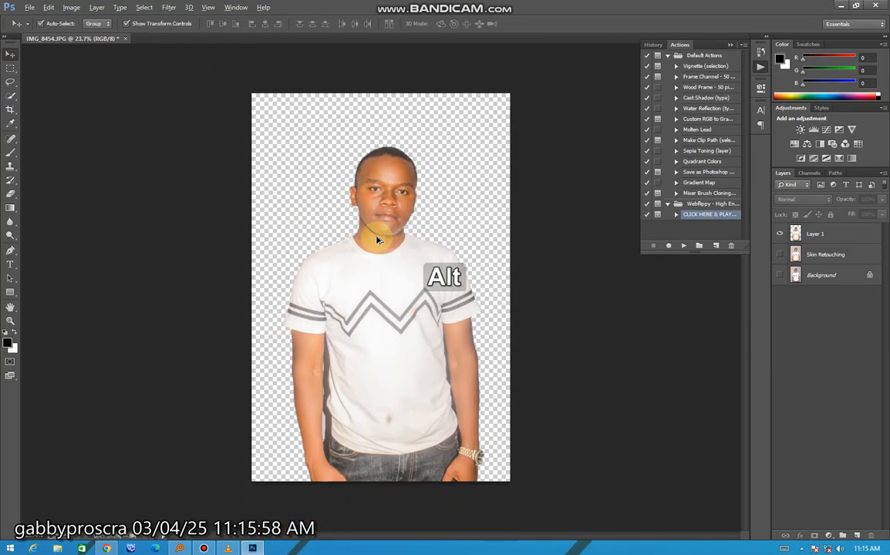
# Save the document as IMG_8454 in Photoshop PSD format with its layers.
pyautogui.hotkey('ctrl', 's')
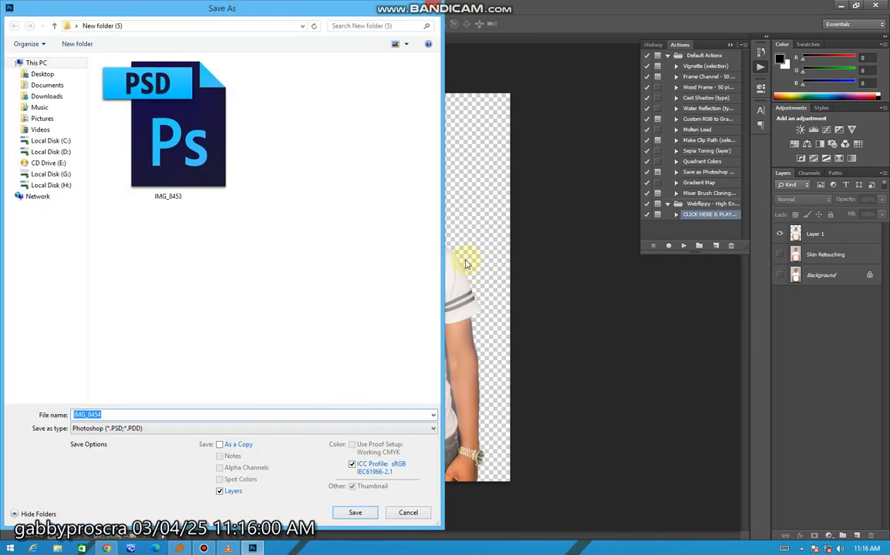
pyautogui.press('Return')
pyautogui.press('Return')
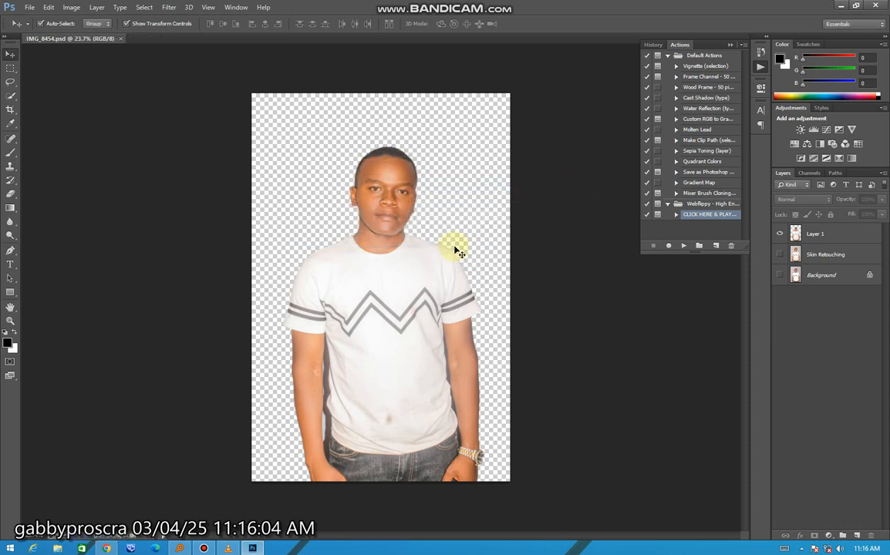
pyautogui.press('F5')
pyautogui.press('F5')
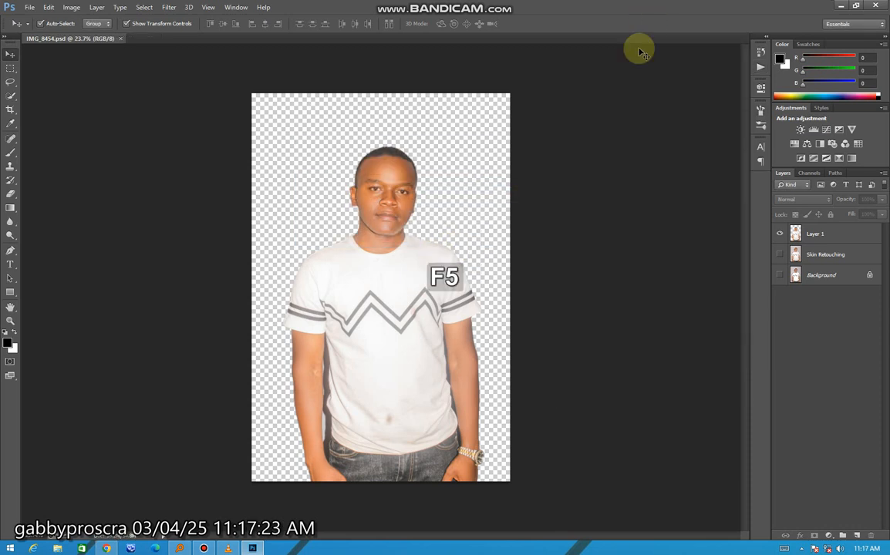
pyautogui.scroll(4, 407, 418)
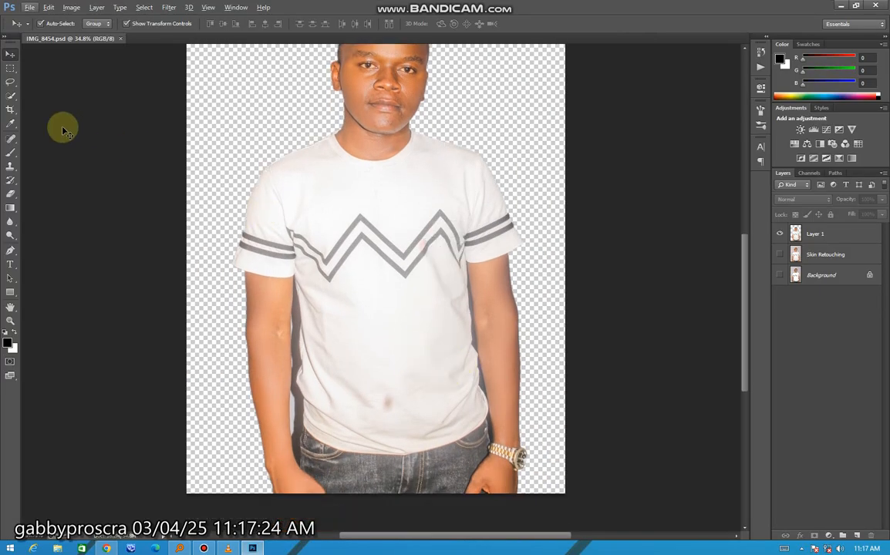
# Select the whole T-shirt on Layer 1 with the Quick Selection tool at brush size 150.
pyautogui.click(10, 97)
pyautogui.press(']')
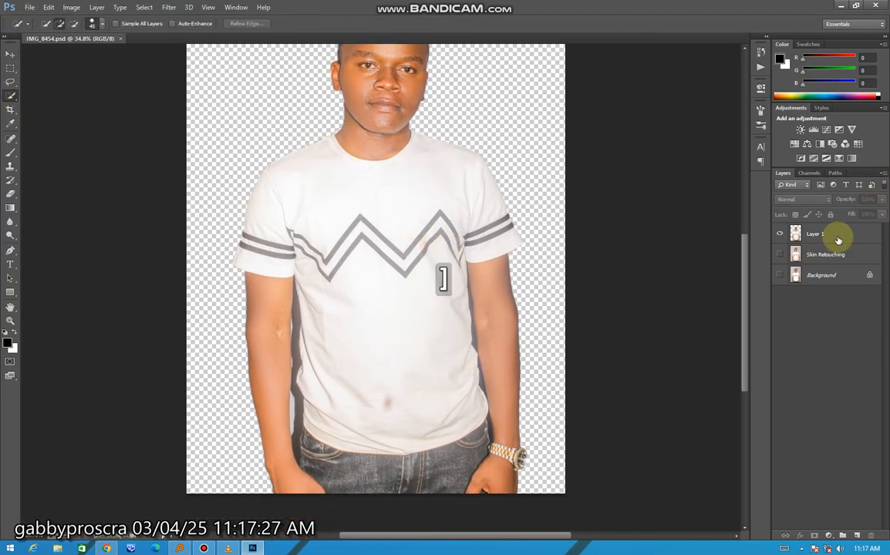
pyautogui.press(']')
pyautogui.moveTo(337, 247); pyautogui.dragTo(383, 334)
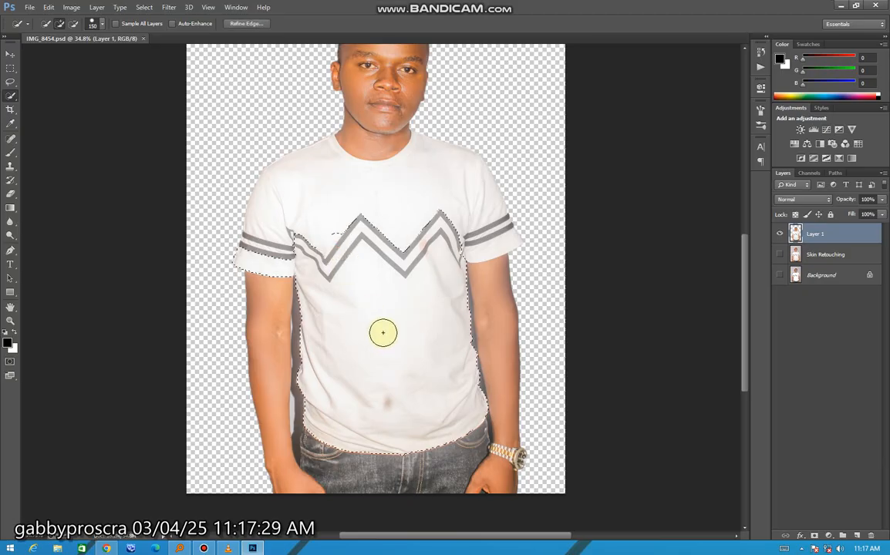
pyautogui.scroll(4, 387, 290)
pyautogui.moveTo(456, 165)
pyautogui.mouseDown()
pyautogui.moveTo(618, 152)
pyautogui.moveTo(549, 191)
pyautogui.mouseUp()
pyautogui.scroll(-3, 549, 191)
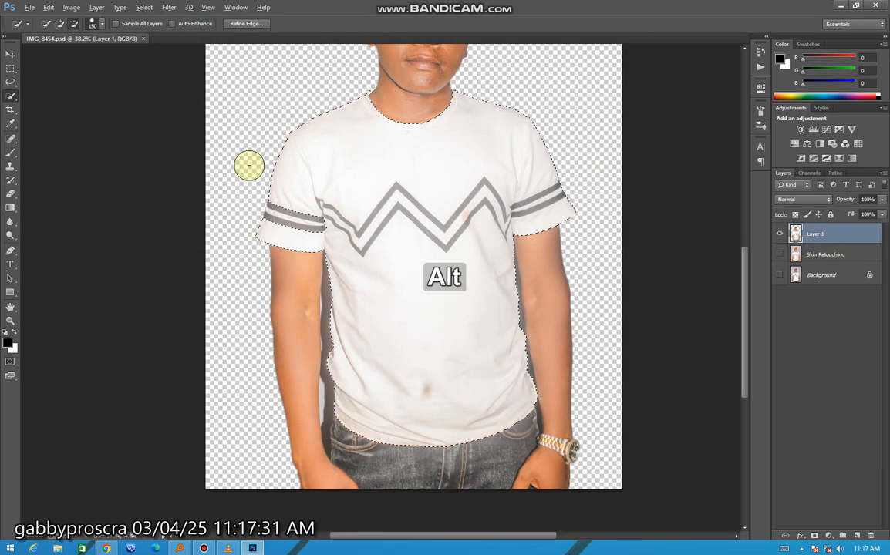
pyautogui.scroll(-2, 401, 258)
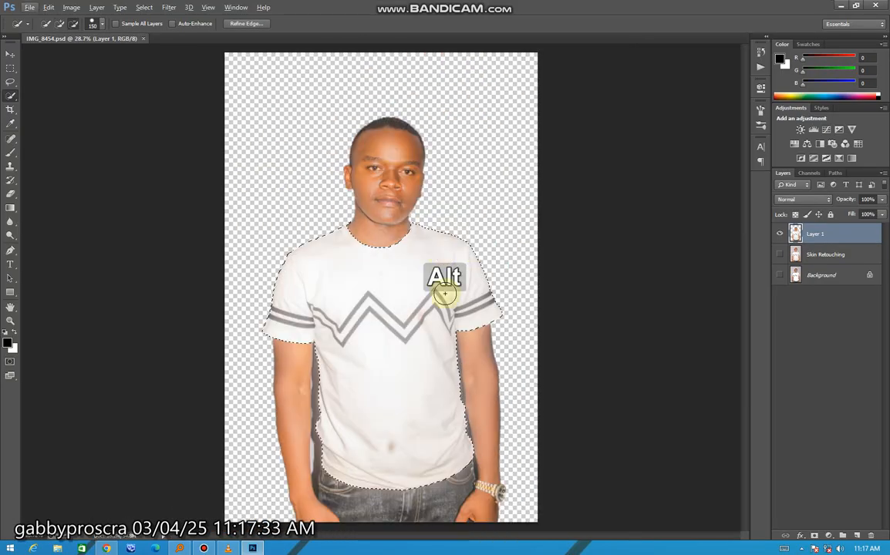
# Extend the selection to the jeans and subtract the arms, hands and the gap beside the watch-free arm.
pyautogui.scroll(4, 390, 448)
pyautogui.moveTo(404, 420)
pyautogui.mouseDown()
pyautogui.moveTo(477, 369)
pyautogui.moveTo(481, 391)
pyautogui.mouseUp()
pyautogui.scroll(2, 427, 413)
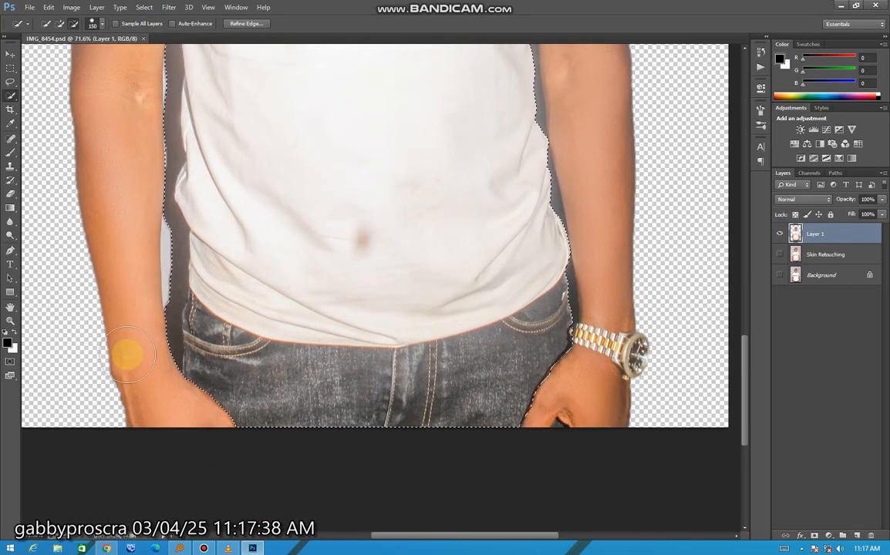
pyautogui.moveTo(145, 328); pyautogui.dragTo(155, 363)
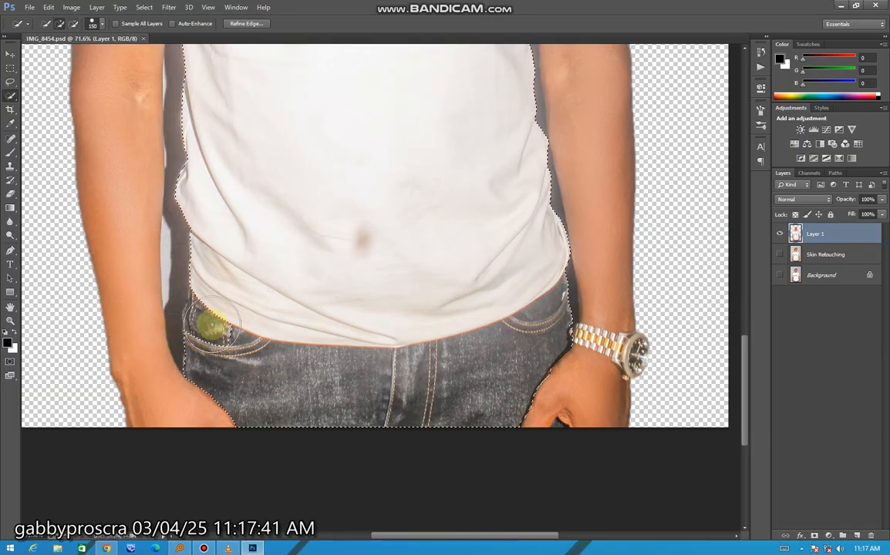
pyautogui.scroll(1, 223, 302)
pyautogui.scroll(-3, 223, 302)
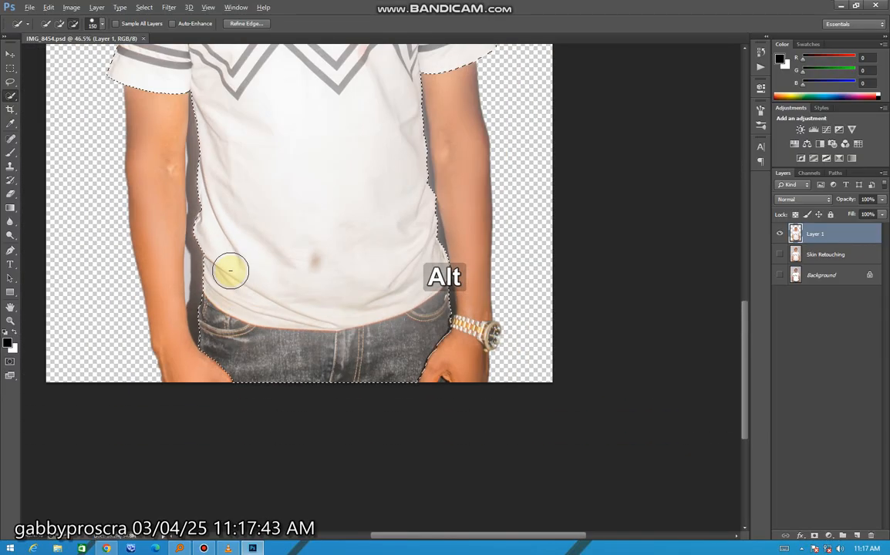
pyautogui.scroll(3, 447, 383)
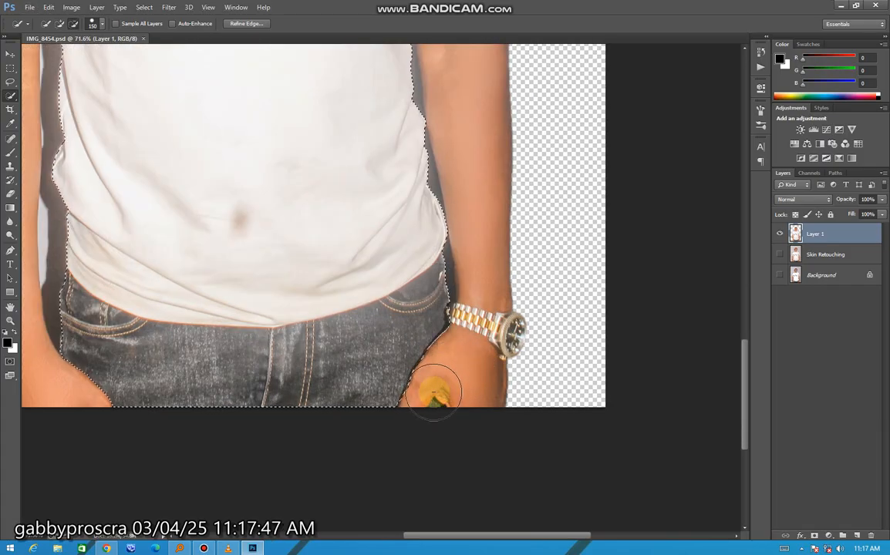
# Subtract the stray areas outside the sleeves and around the watch, and copy the selected T-shirt and jeans to a new layer.
pyautogui.scroll(-3, 445, 389)
pyautogui.scroll(-1, 321, 387)
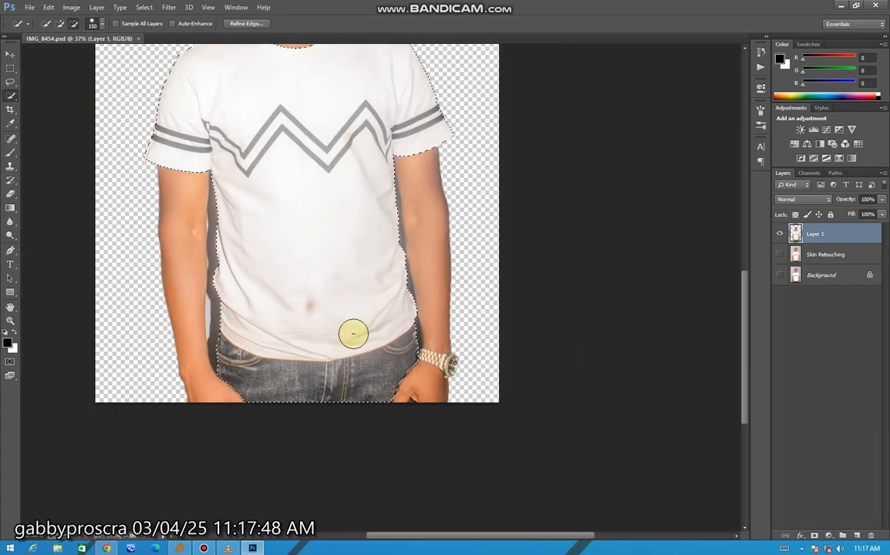
pyautogui.scroll(1, 354, 334)
pyautogui.scroll(-2, 346, 311)
pyautogui.scroll(-1, 447, 354)
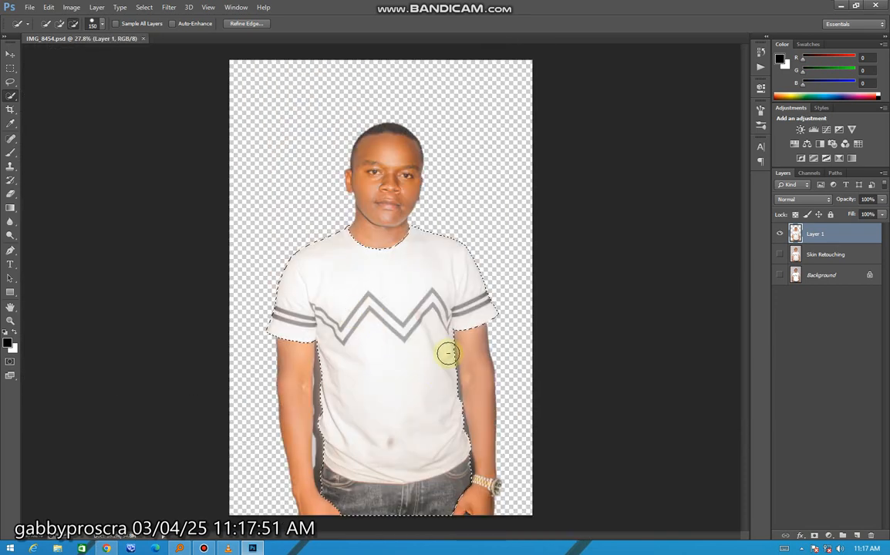
pyautogui.scroll(1, 441, 344)
pyautogui.scroll(2, 509, 455)
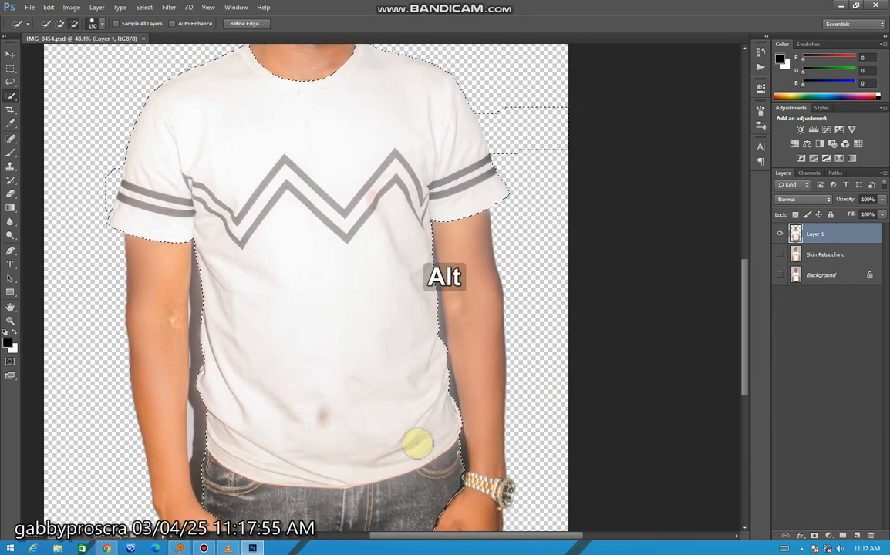
pyautogui.scroll(-2, 415, 442)
pyautogui.scroll(4, 493, 494)
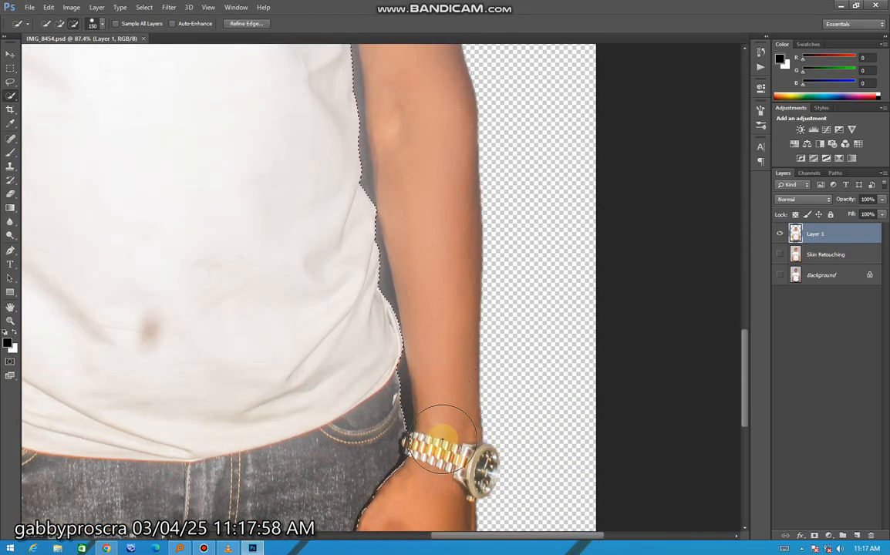
pyautogui.scroll(-1, 448, 454)
pyautogui.scroll(-4, 447, 454)
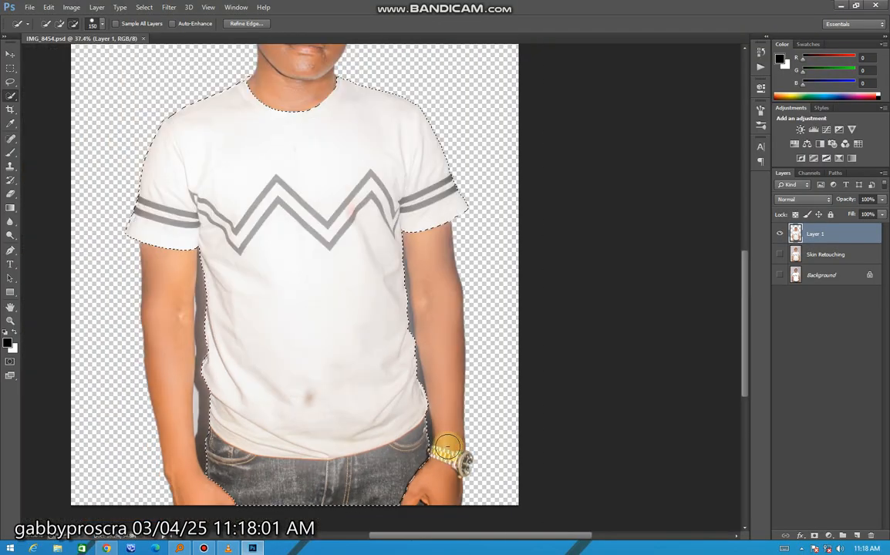
pyautogui.hotkey('ctrl', 'j')
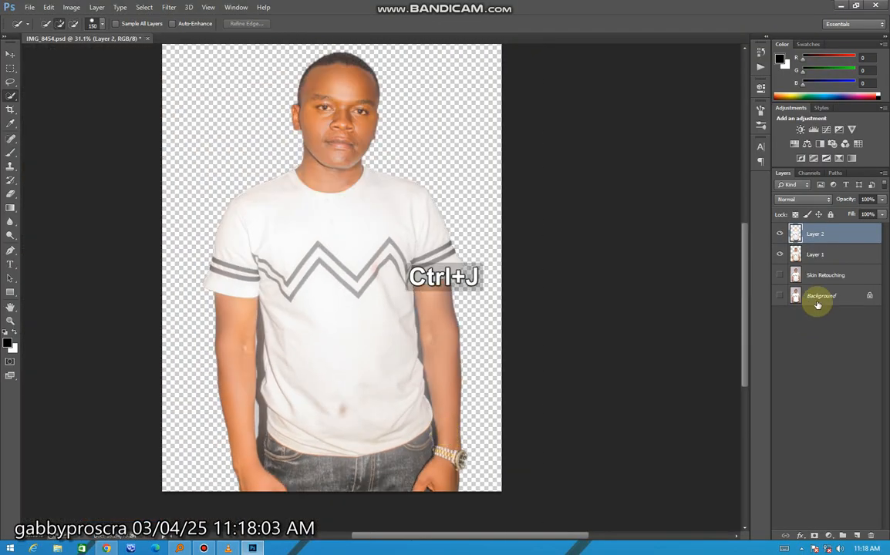
# Start the Camera Raw filter on the clothing layer and set Blacks to -44, Vibrance to -100 and Saturation to -100.
pyautogui.click(9, 51)
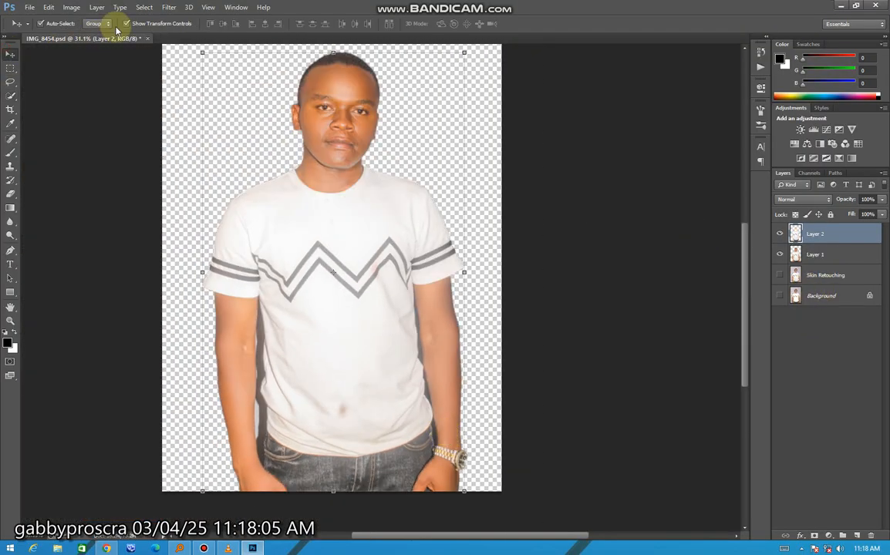
pyautogui.click(169, 7)
pyautogui.click(193, 68)
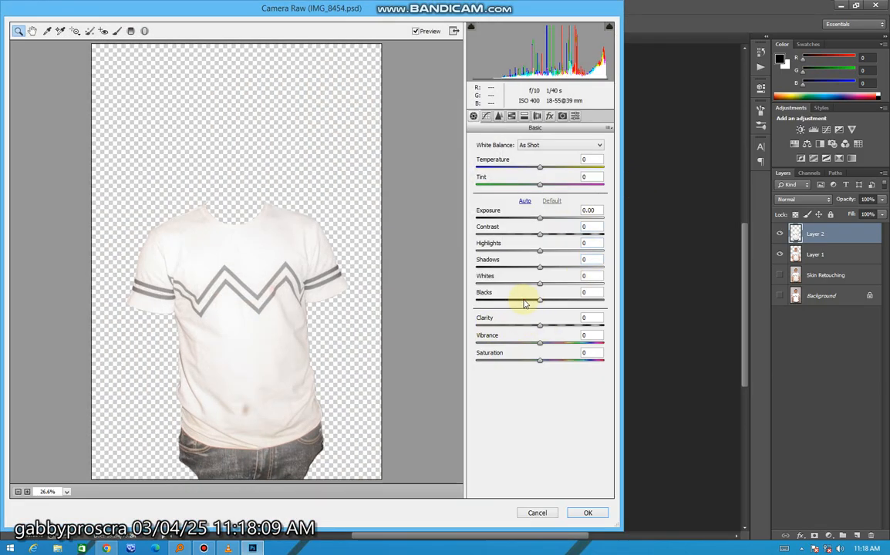
pyautogui.click(512, 300)
pyautogui.moveTo(494, 345); pyautogui.dragTo(437, 341)
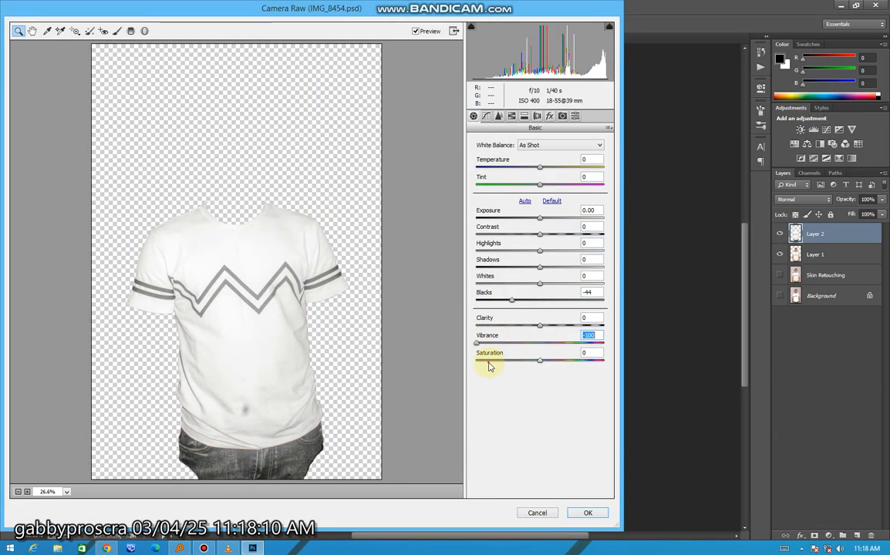
pyautogui.moveTo(487, 363); pyautogui.dragTo(479, 360)
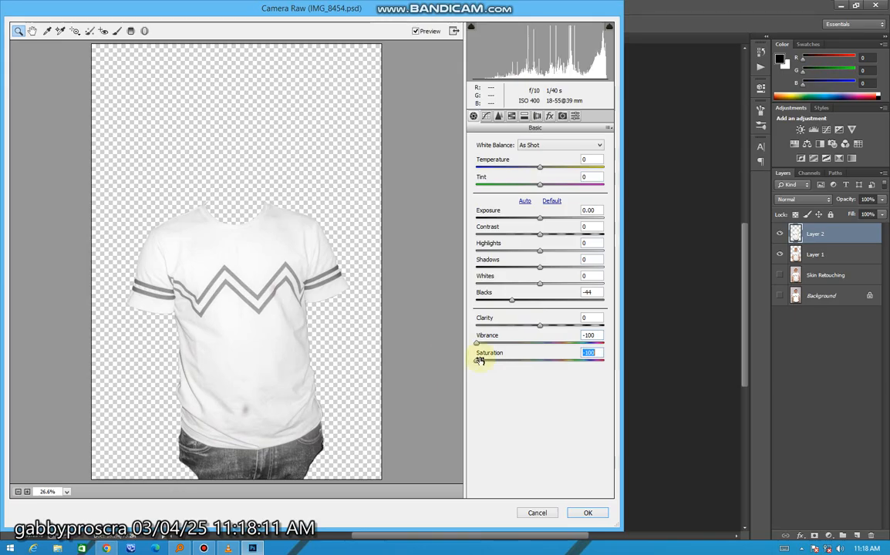
# Set Contrast to +83, Highlights to -7, Shadows to +66, Whites to -81, Blacks to -64 and Clarity to +50 for the clothing.
pyautogui.click(563, 234)
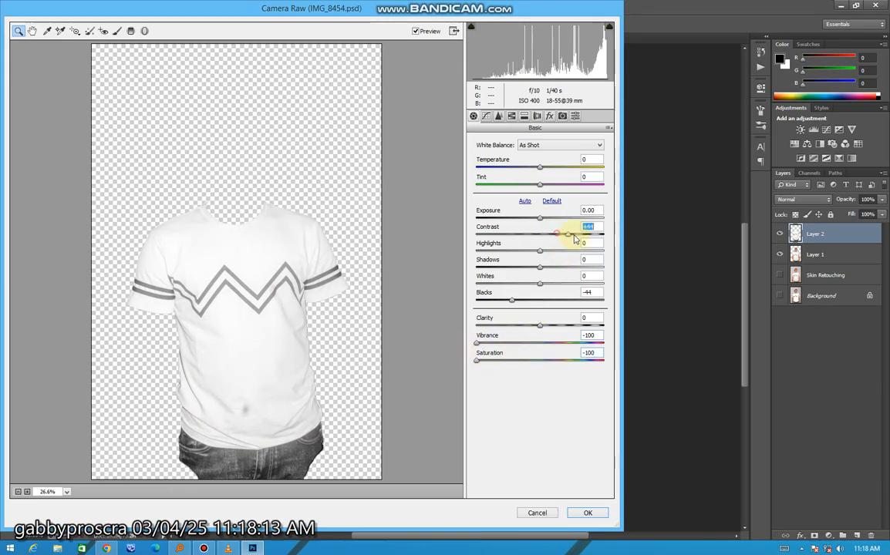
pyautogui.click(489, 252)
pyautogui.moveTo(556, 268); pyautogui.dragTo(595, 276)
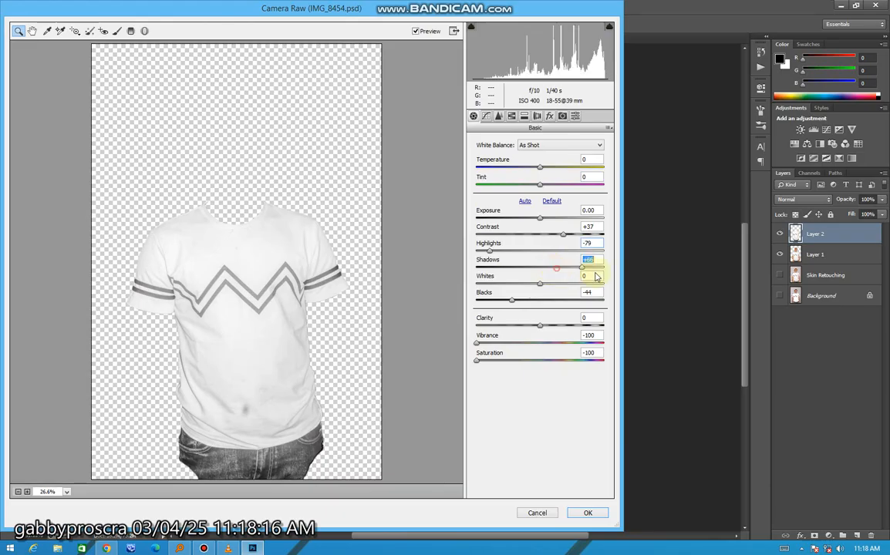
pyautogui.click(494, 284)
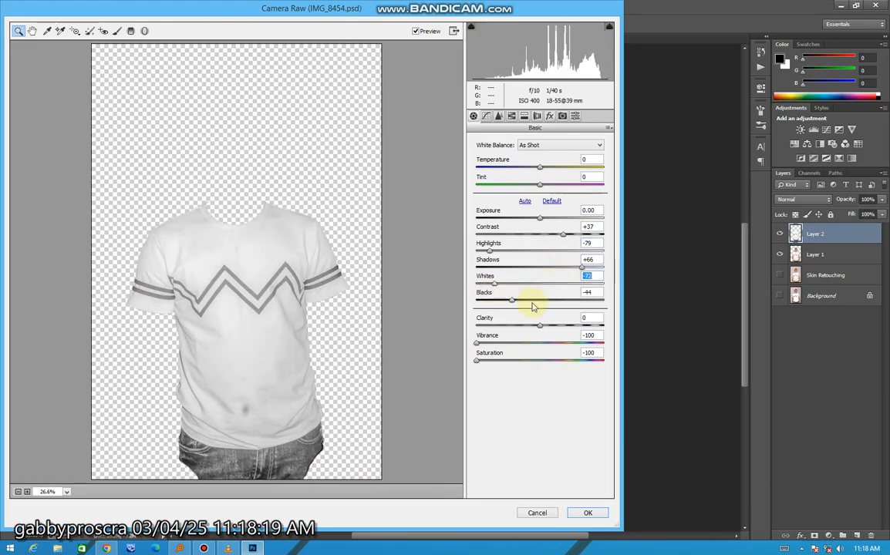
pyautogui.click(521, 300)
pyautogui.moveTo(540, 325); pyautogui.dragTo(563, 298)
pyautogui.moveTo(564, 235); pyautogui.dragTo(590, 231)
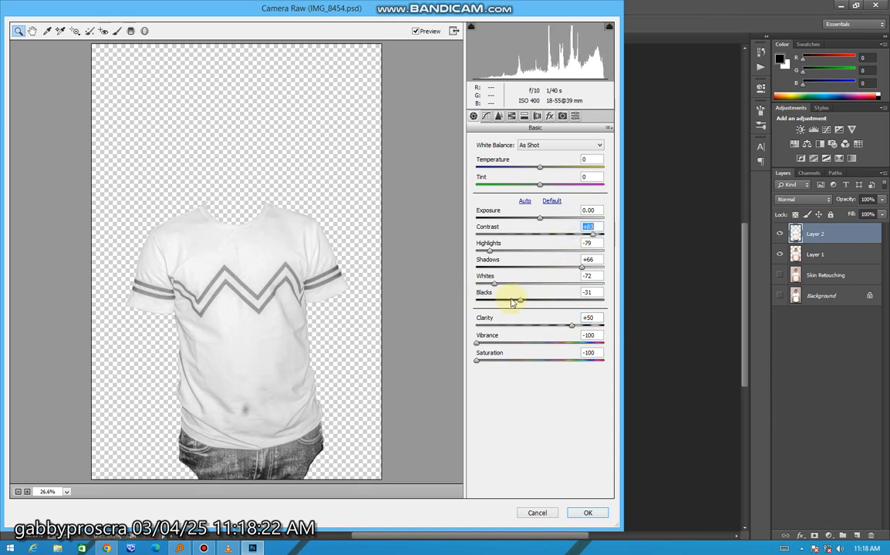
pyautogui.click(499, 302)
pyautogui.moveTo(501, 257); pyautogui.dragTo(547, 257)
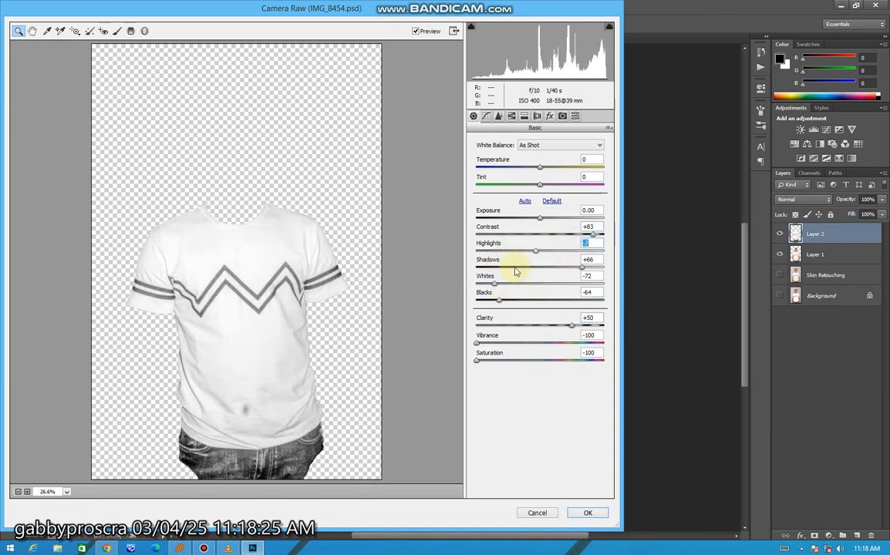
pyautogui.moveTo(496, 285)
pyautogui.mouseDown()
pyautogui.moveTo(539, 288)
pyautogui.moveTo(471, 285)
pyautogui.moveTo(488, 286)
pyautogui.mouseUp()
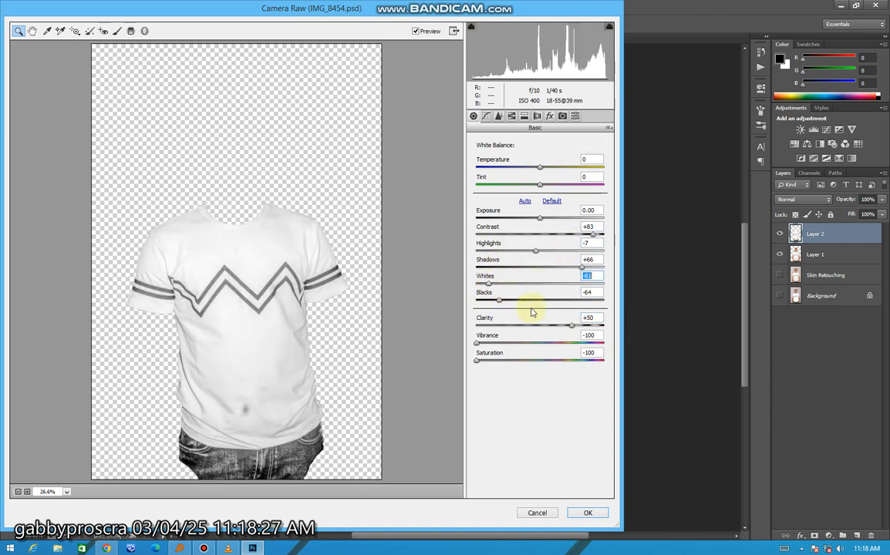
# Set Contrast and Clarity to +100, Highlights to +98, Shadows to -50 and Blacks to -38, and apply the Camera Raw filter.
pyautogui.moveTo(580, 267); pyautogui.dragTo(618, 265)
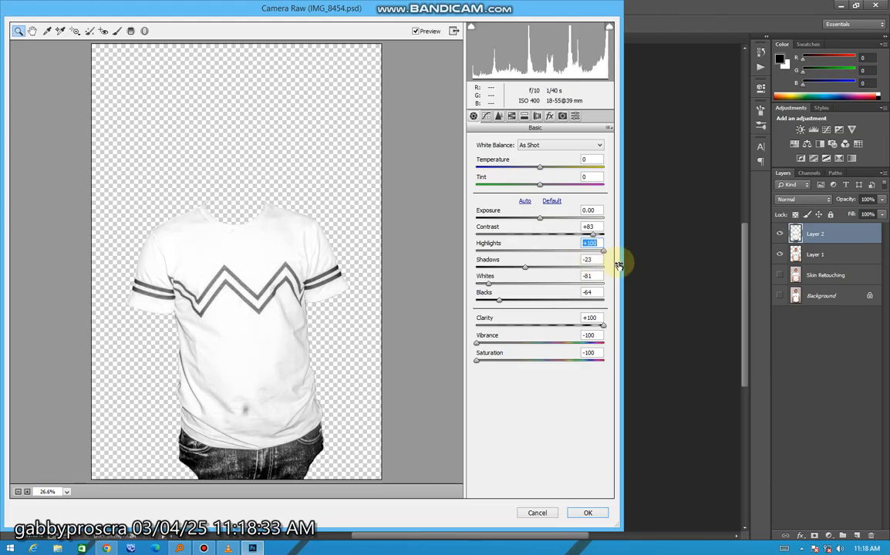
pyautogui.moveTo(519, 271)
pyautogui.mouseDown()
pyautogui.moveTo(498, 277)
pyautogui.moveTo(509, 276)
pyautogui.mouseUp()
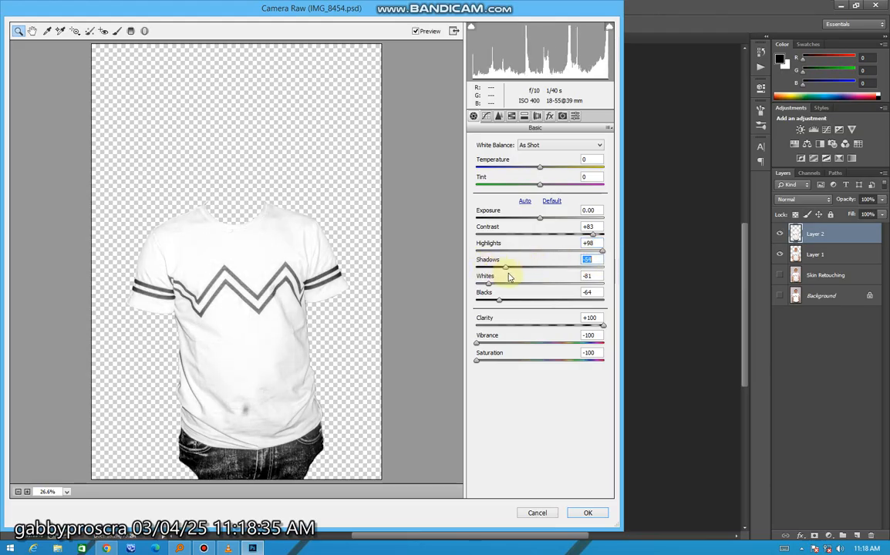
pyautogui.moveTo(605, 243)
pyautogui.mouseDown()
pyautogui.moveTo(574, 248)
pyautogui.moveTo(615, 255)
pyautogui.mouseUp()
pyautogui.moveTo(497, 303); pyautogui.dragTo(514, 312)
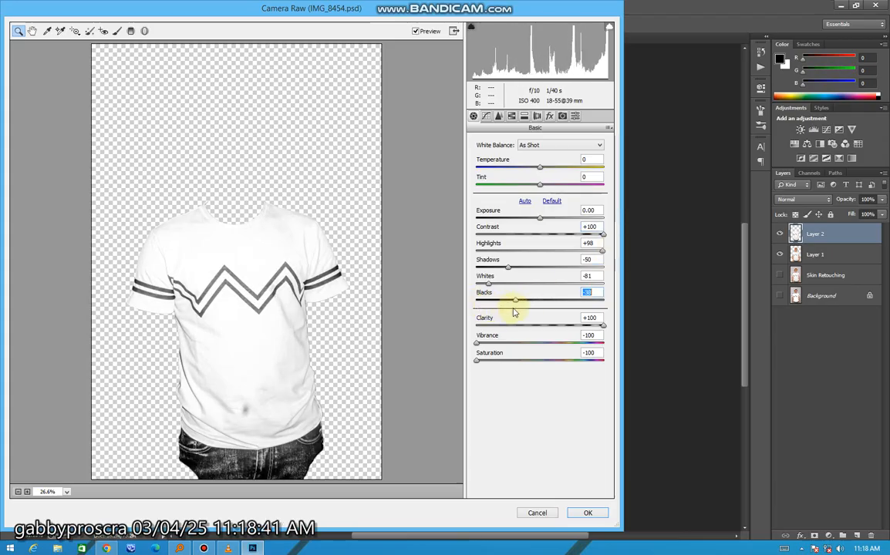
pyautogui.click(588, 512)
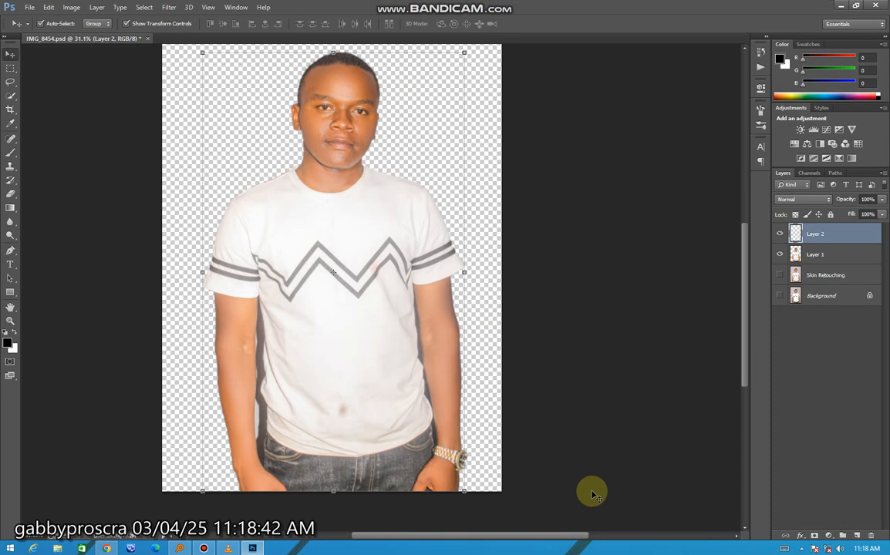
# Start a Pen tool path at the armpit where the sleeve meets the shirt, on the arm without the watch.
pyautogui.press('alt')
pyautogui.scroll(2, 455, 316)
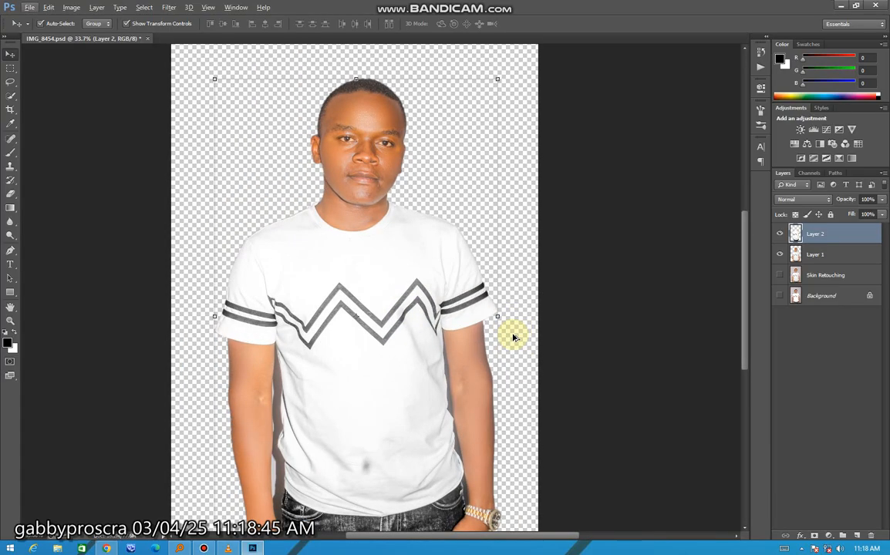
pyautogui.press('alt')
pyautogui.scroll(2, 354, 307)
pyautogui.scroll(-3, 354, 308)
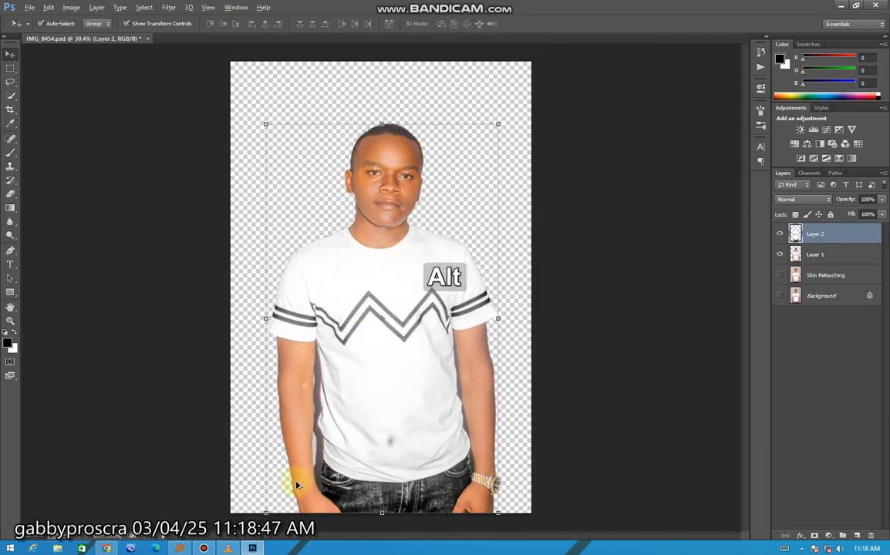
pyautogui.scroll(2, 297, 485)
pyautogui.press('alt')
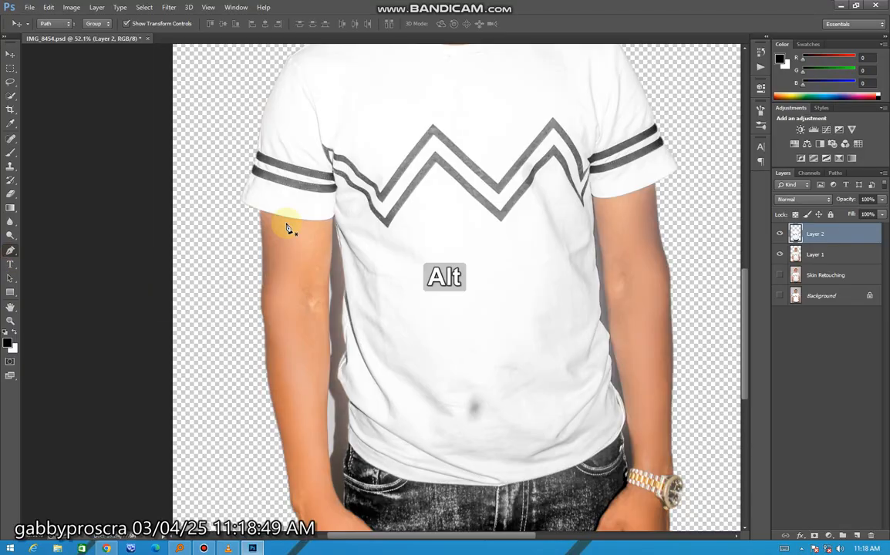
pyautogui.scroll(3, 286, 227)
pyautogui.click(10, 250)
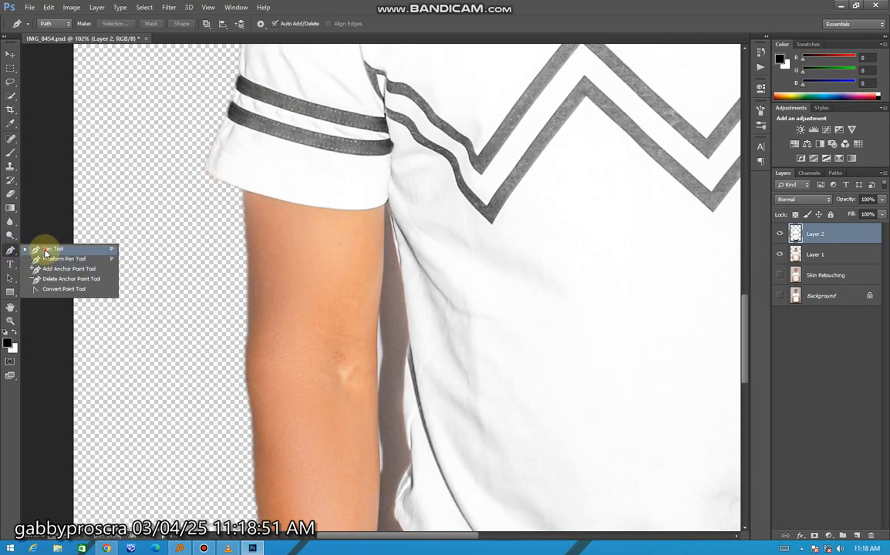
pyautogui.click(35, 248)
pyautogui.press('alt')
pyautogui.scroll(5, 390, 230)
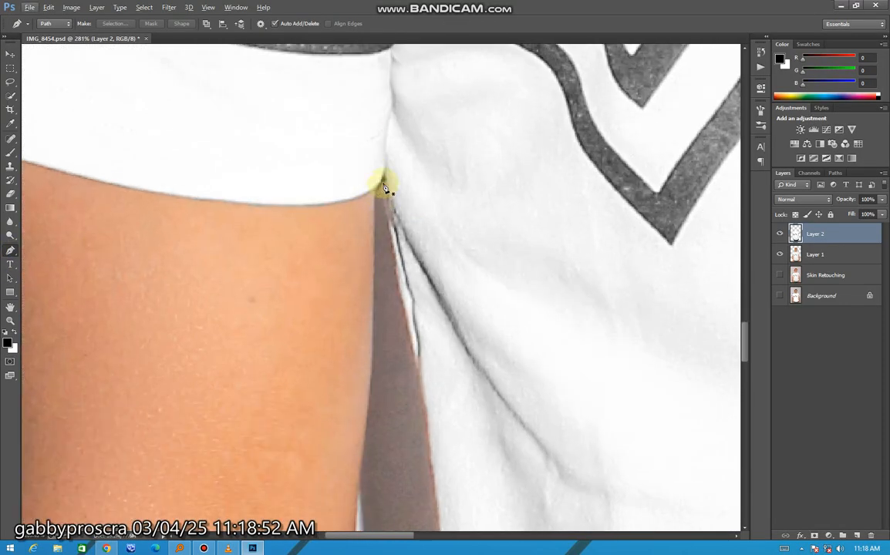
pyautogui.click(383, 182)
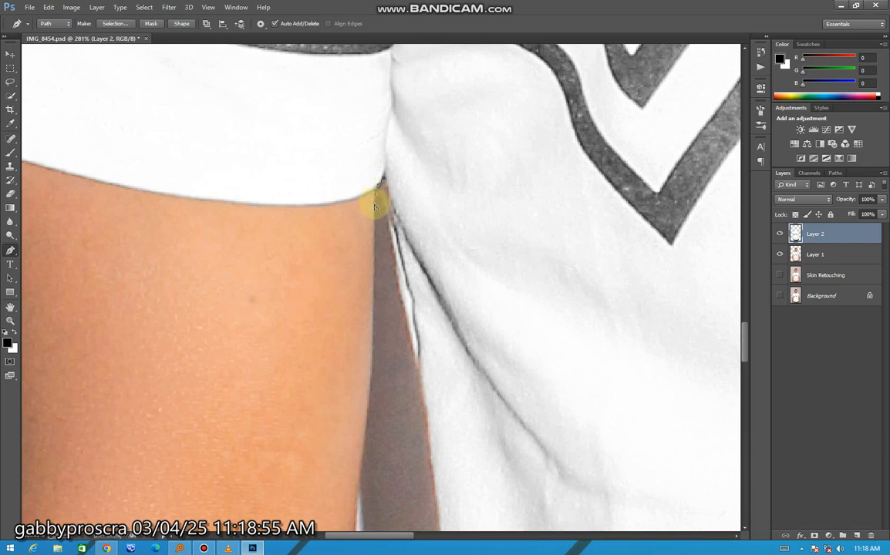
# Trace the path down the inner edge of that arm from the armpit to just above the wrist.
pyautogui.press('alt')
pyautogui.scroll(-4, 375, 208)
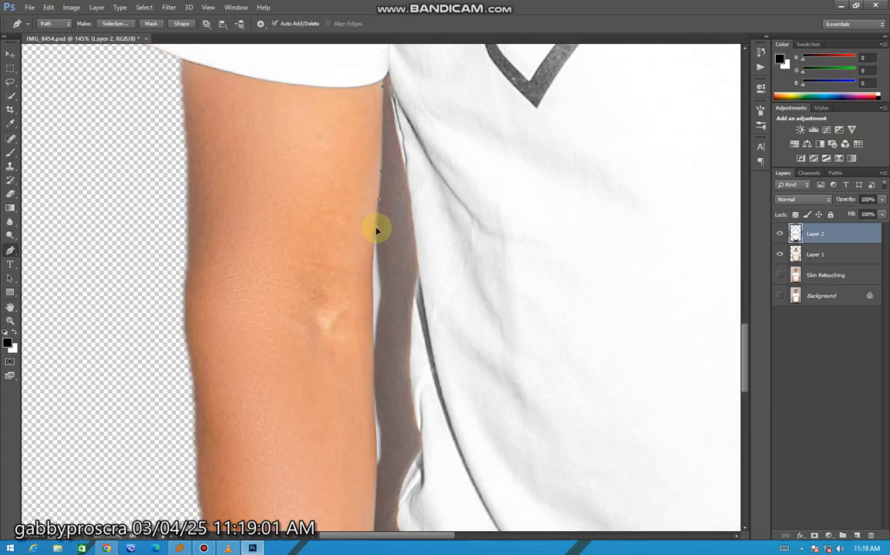
pyautogui.scroll(-2, 373, 249)
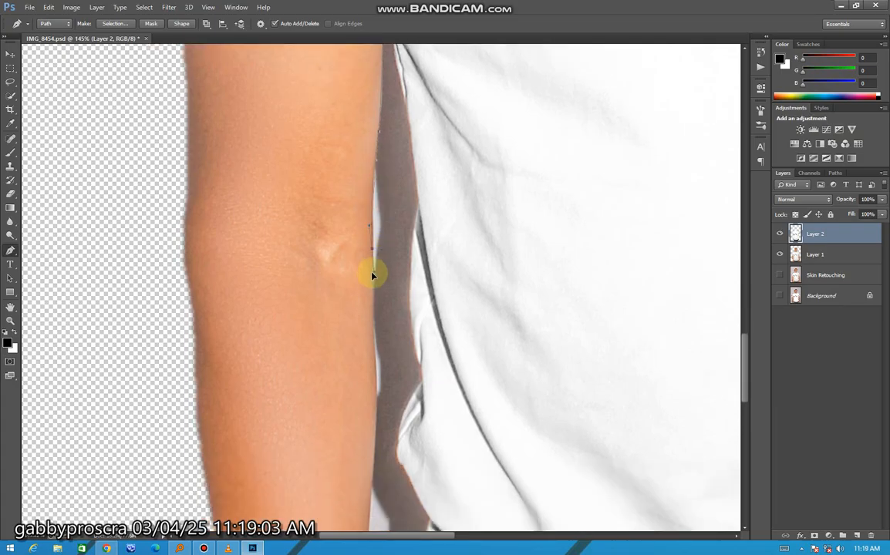
pyautogui.scroll(-3, 374, 294)
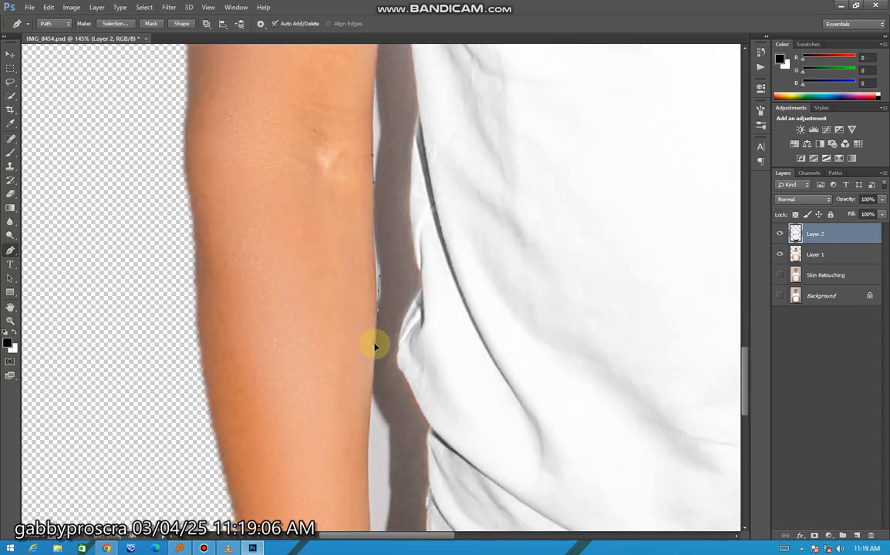
pyautogui.hotkey('ctrl', 'z')
pyautogui.click(378, 304)
pyautogui.scroll(-5, 378, 304)
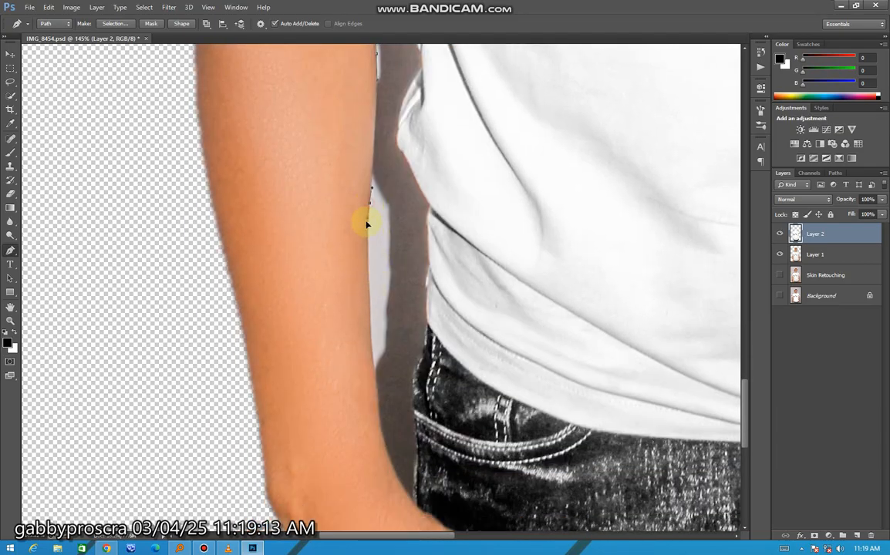
pyautogui.scroll(-1, 366, 286)
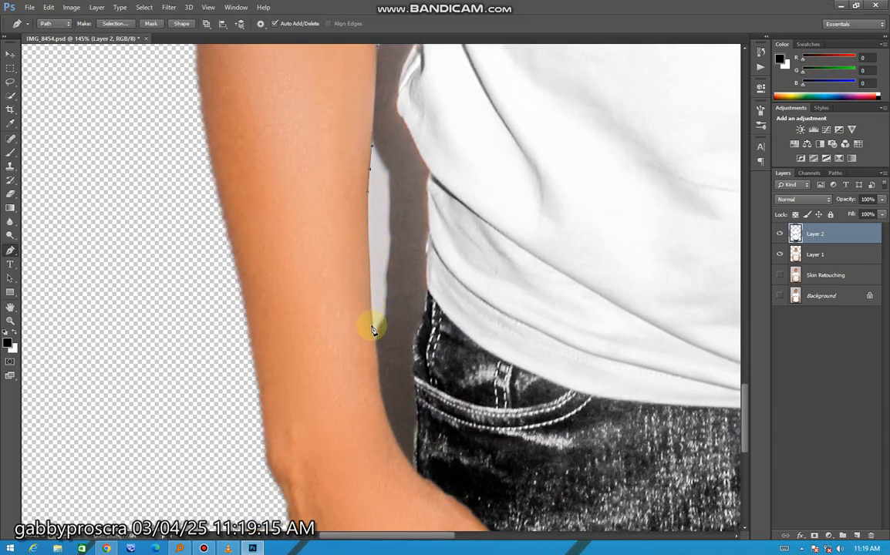
pyautogui.click(374, 332)
pyautogui.click(380, 382)
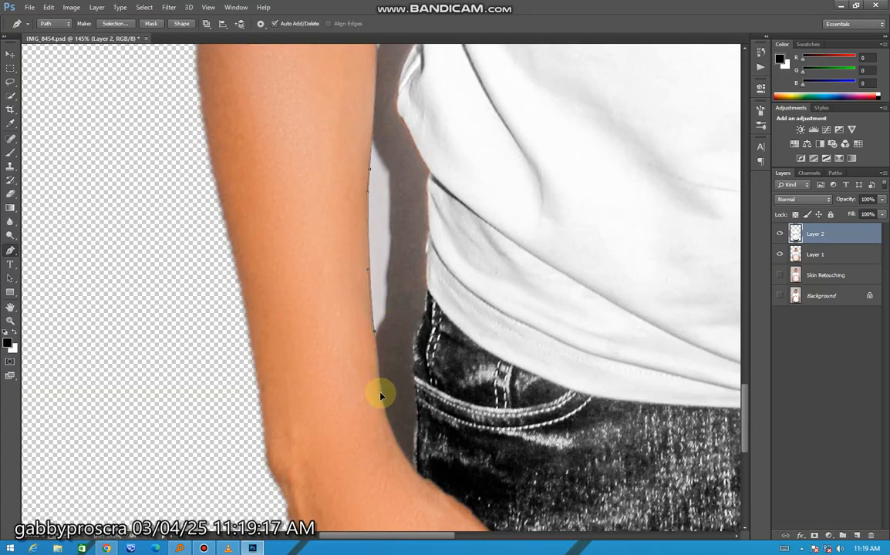
pyautogui.scroll(-2, 386, 390)
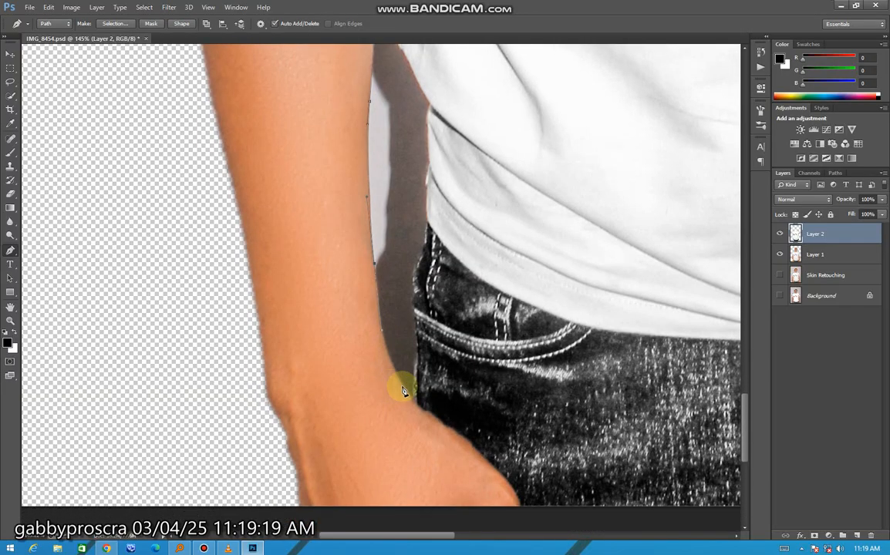
# Carry the path around the wrist corner and up the outer edge of the jeans to the shirt hem.
pyautogui.click(403, 388)
pyautogui.keyDown('alt'); pyautogui.click(404, 388); pyautogui.keyUp('alt')
pyautogui.moveTo(415, 334); pyautogui.dragTo(415, 332)
pyautogui.moveTo(416, 268); pyautogui.dragTo(424, 249)
pyautogui.scroll(1, 423, 235)
pyautogui.scroll(3, 424, 236)
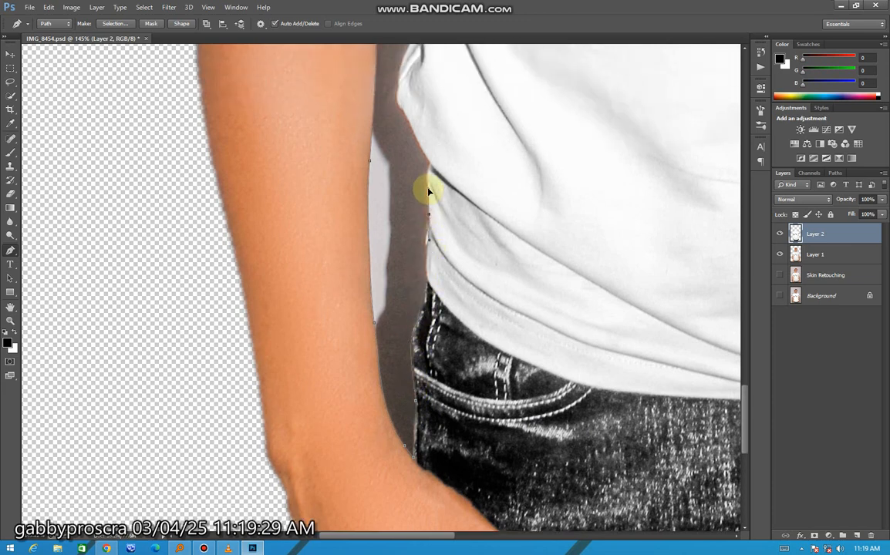
# Trace the path up the shirt's side folds and close it at the armpit.
pyautogui.scroll(3, 429, 193)
pyautogui.scroll(6, 430, 209)
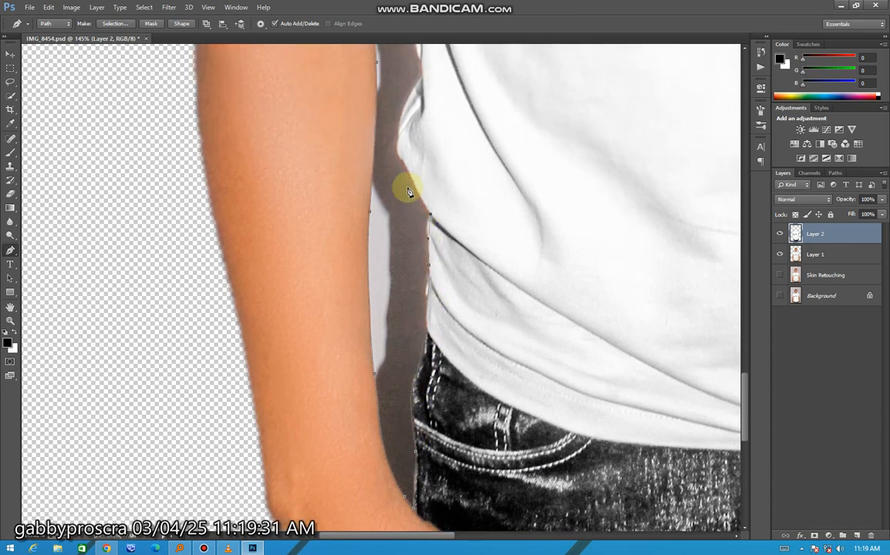
pyautogui.moveTo(398, 209); pyautogui.dragTo(406, 195)
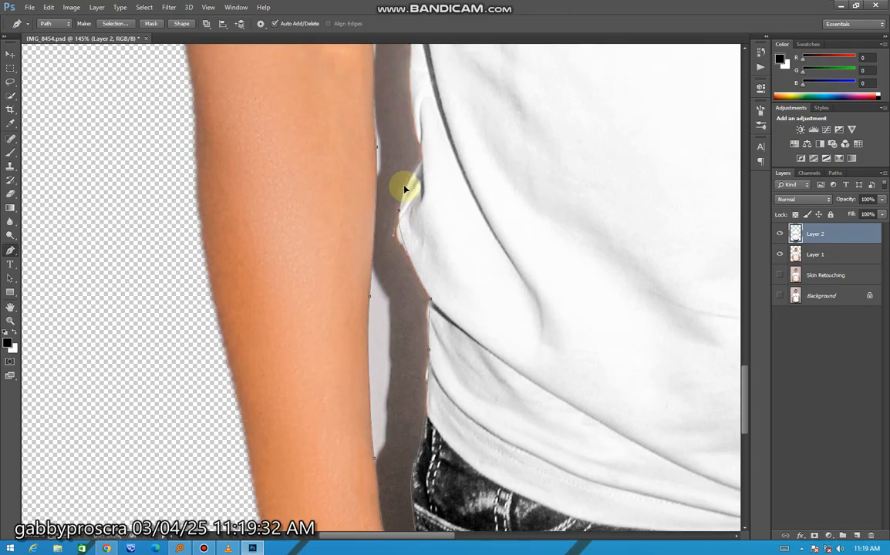
pyautogui.scroll(4, 409, 186)
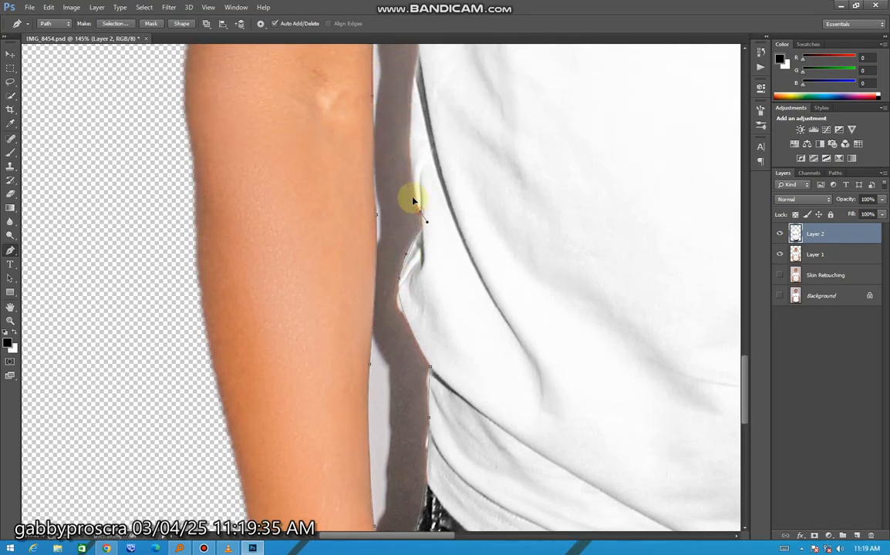
pyautogui.moveTo(413, 200); pyautogui.dragTo(411, 193)
pyautogui.scroll(7, 411, 202)
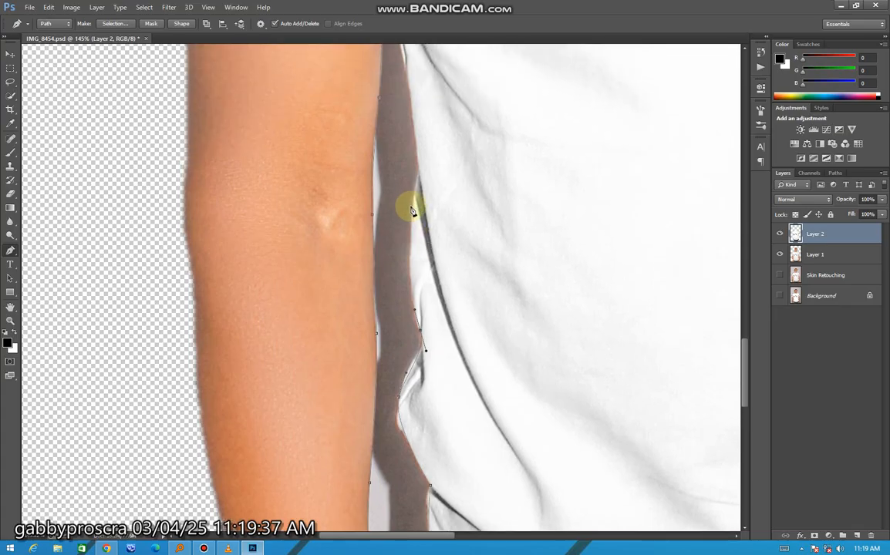
pyautogui.scroll(3, 419, 185)
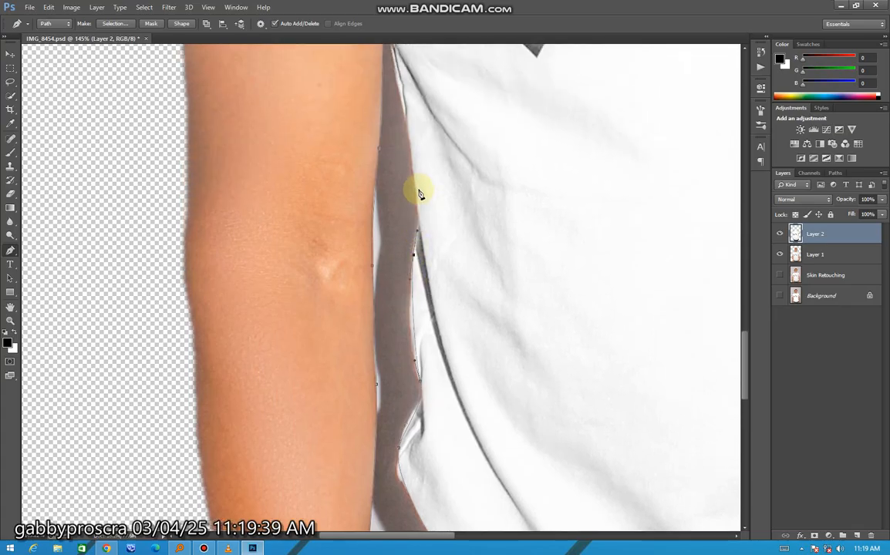
pyautogui.click(408, 137)
pyautogui.scroll(4, 403, 135)
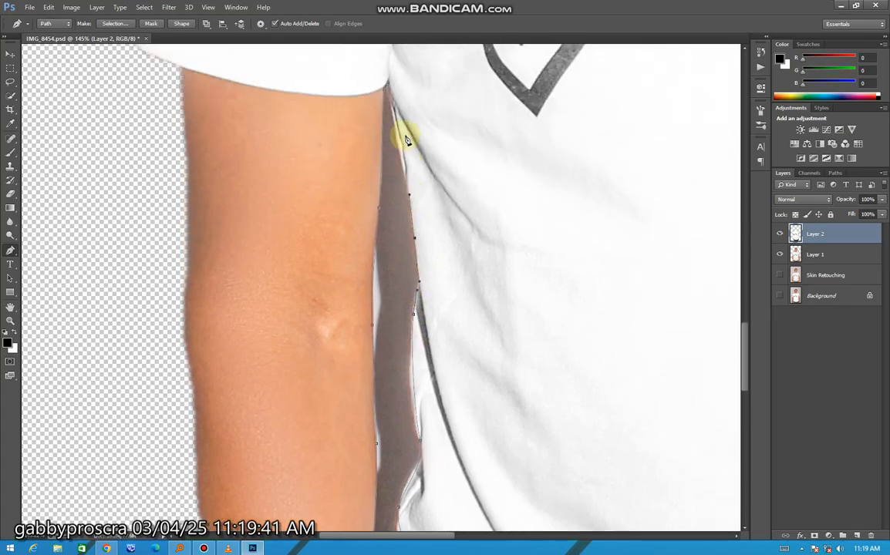
pyautogui.scroll(1, 395, 98)
# Convert the closed path into a new anti-aliased selection with a feather radius of 2 pixels.
pyautogui.rightClick(401, 94)
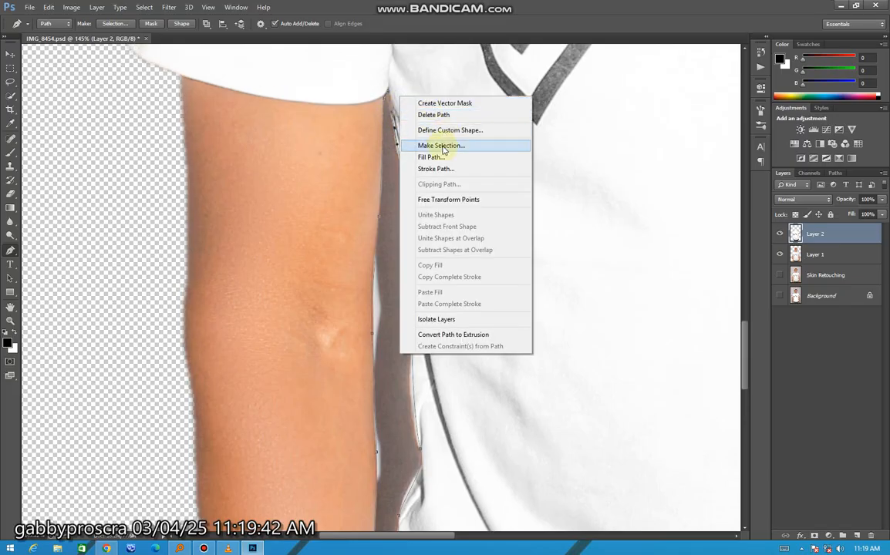
pyautogui.click(443, 145)
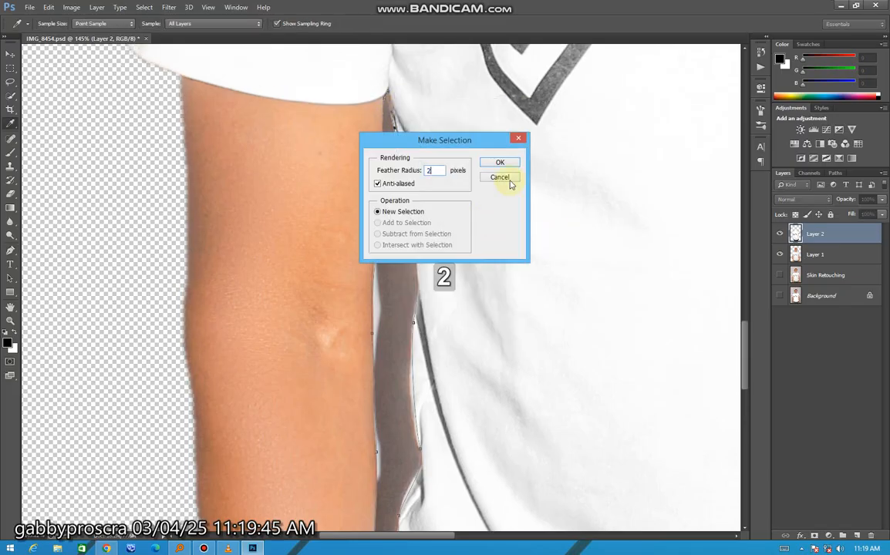
pyautogui.click(500, 164)
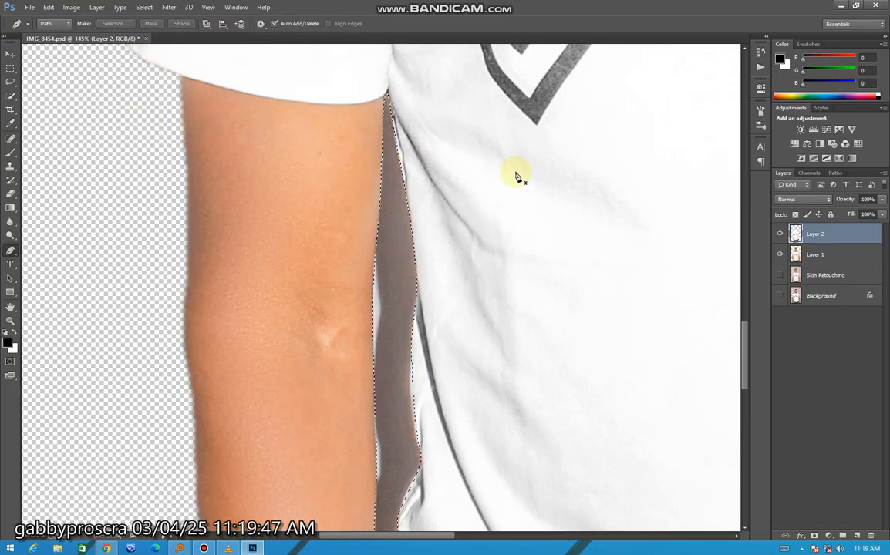
# Delete the selected background gap from Layer 2 and Layer 1, and clear the selection.
pyautogui.press('Delete')
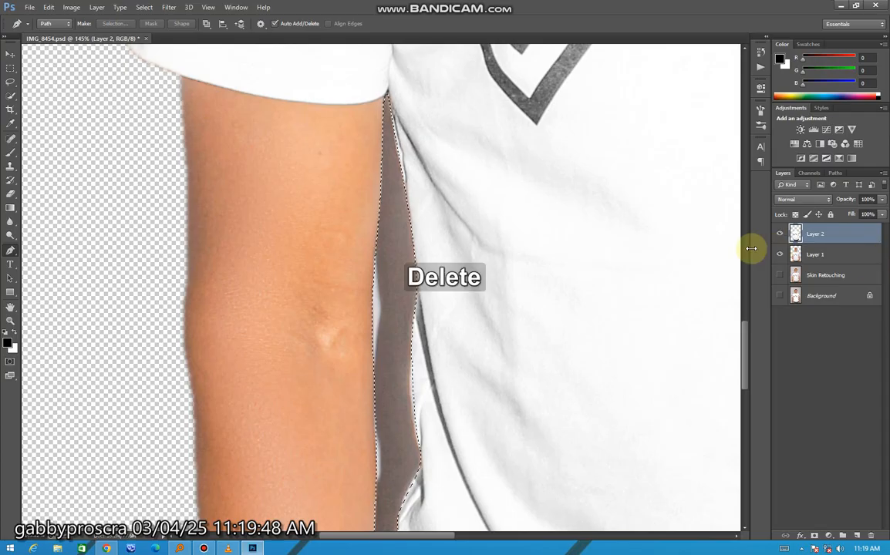
pyautogui.click(10, 54)
pyautogui.press('Delete')
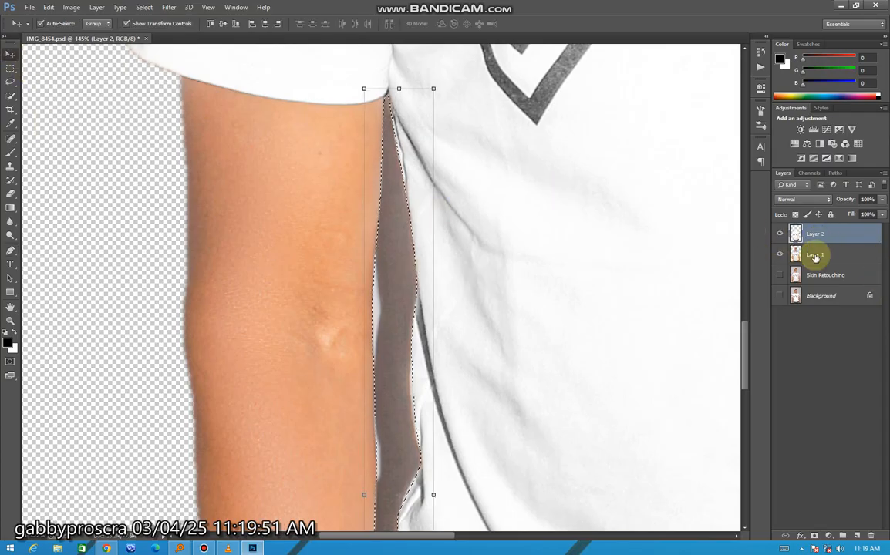
pyautogui.click(824, 257)
pyautogui.press('Delete')
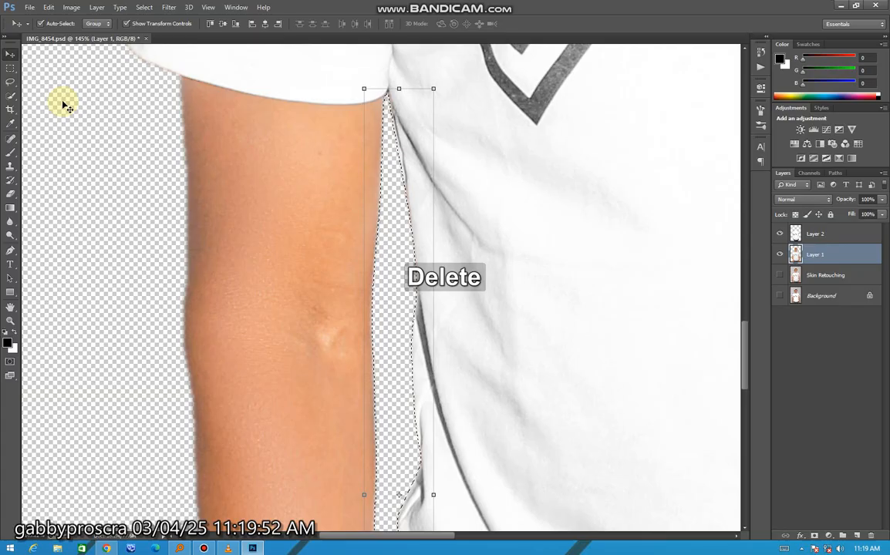
pyautogui.click(10, 82)
pyautogui.hotkey('ctrl', 'd')
# Start a Pen path at the armpit on the watch-arm side and trace it down the shirt's edge to the first fold.
pyautogui.scroll(-5, 416, 131)
pyautogui.scroll(-3, 563, 208)
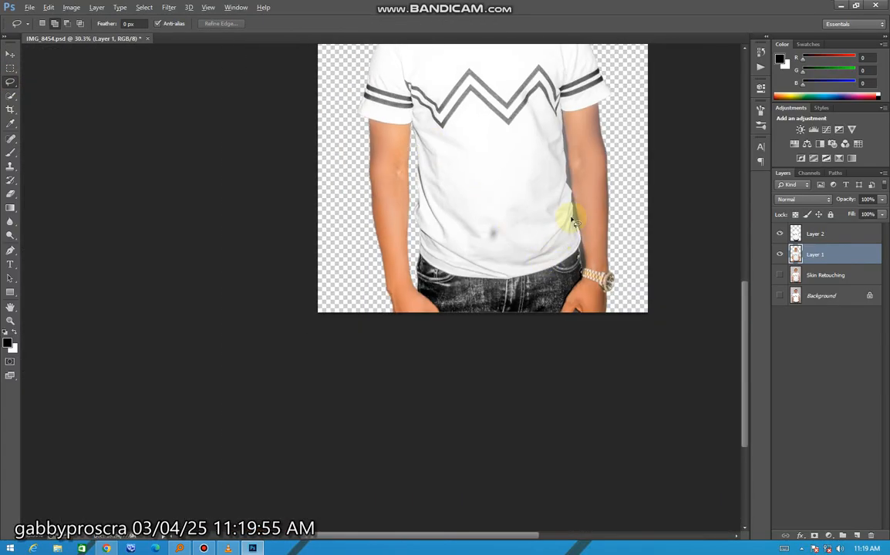
pyautogui.scroll(3, 650, 175)
pyautogui.scroll(-3, 532, 228)
pyautogui.scroll(2, 484, 343)
pyautogui.scroll(-3, 485, 343)
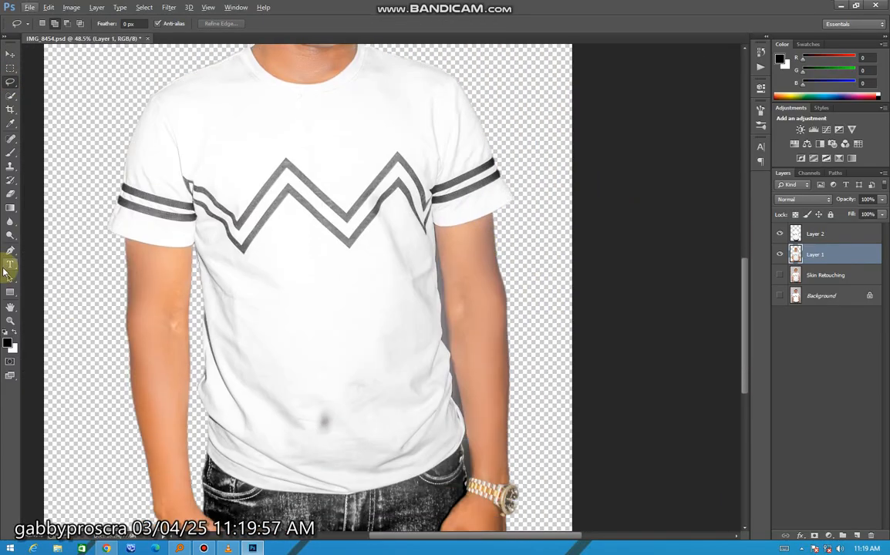
pyautogui.click(10, 250)
pyautogui.scroll(2, 411, 338)
pyautogui.scroll(2, 301, 209)
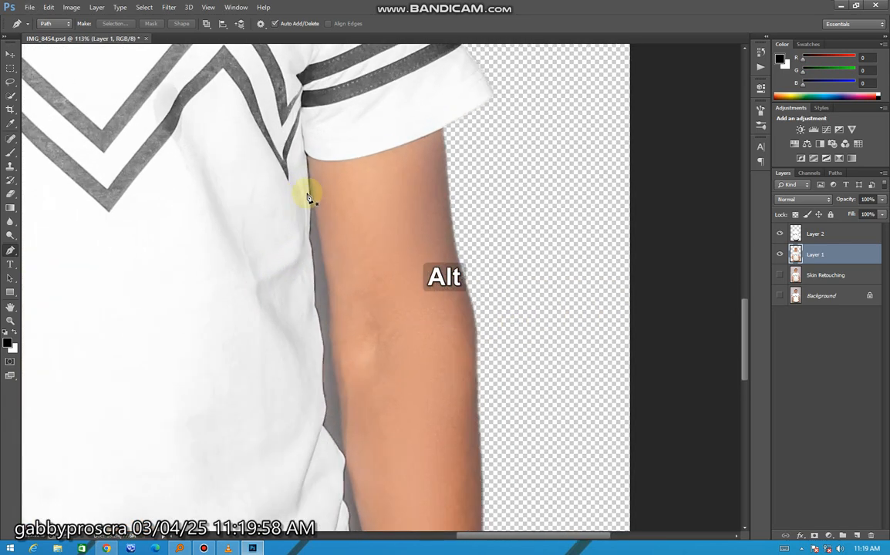
pyautogui.click(308, 176)
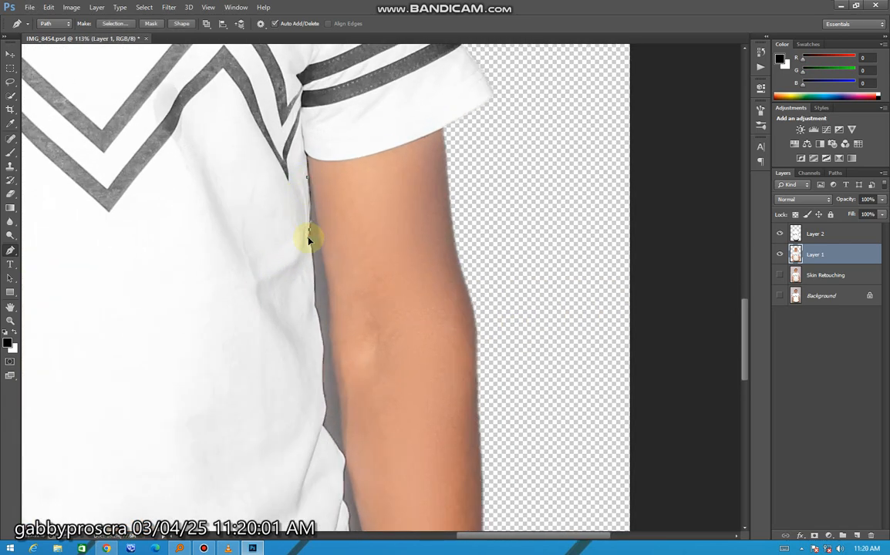
pyautogui.click(317, 308)
pyautogui.click(323, 412)
# Switch to VLC media player, skip to the next track, and return to Photoshop.
pyautogui.hotkey('alt', 'Tab')
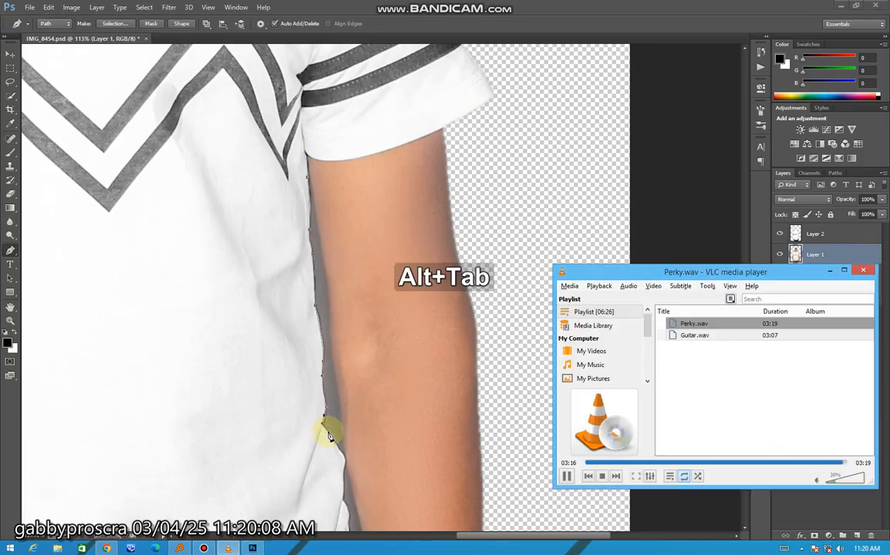
pyautogui.press('n')
pyautogui.click(540, 5)
# Continue the Pen path along the shirt's folds on the watch-arm side down to the hem.
pyautogui.scroll(3, 334, 456)
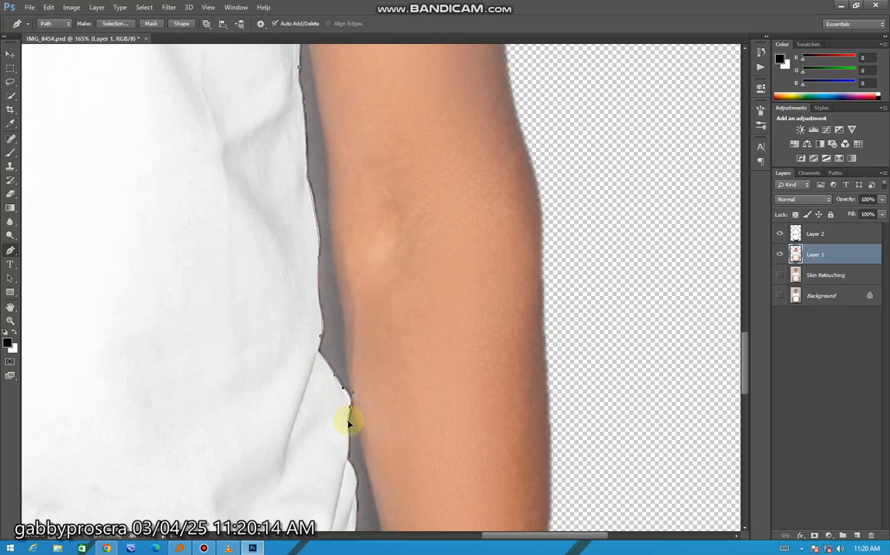
pyautogui.moveTo(348, 473); pyautogui.dragTo(348, 401)
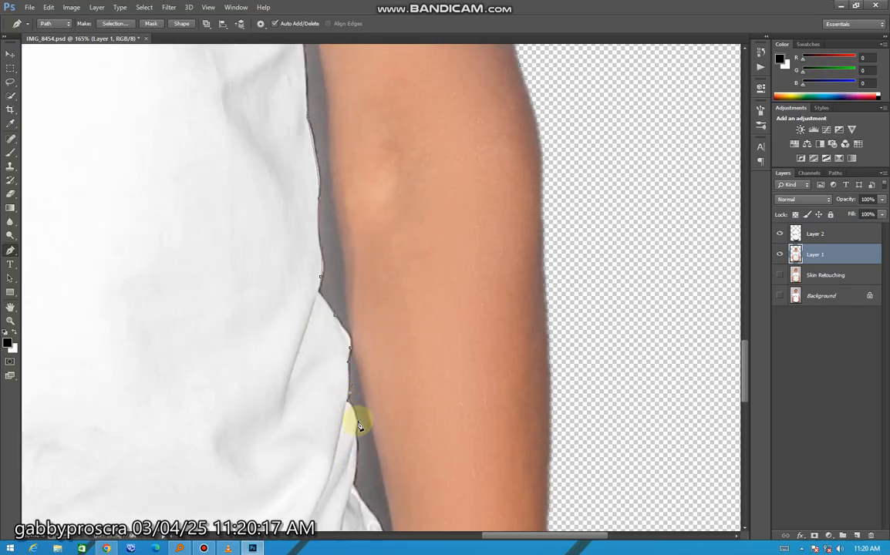
pyautogui.moveTo(358, 447); pyautogui.dragTo(364, 505)
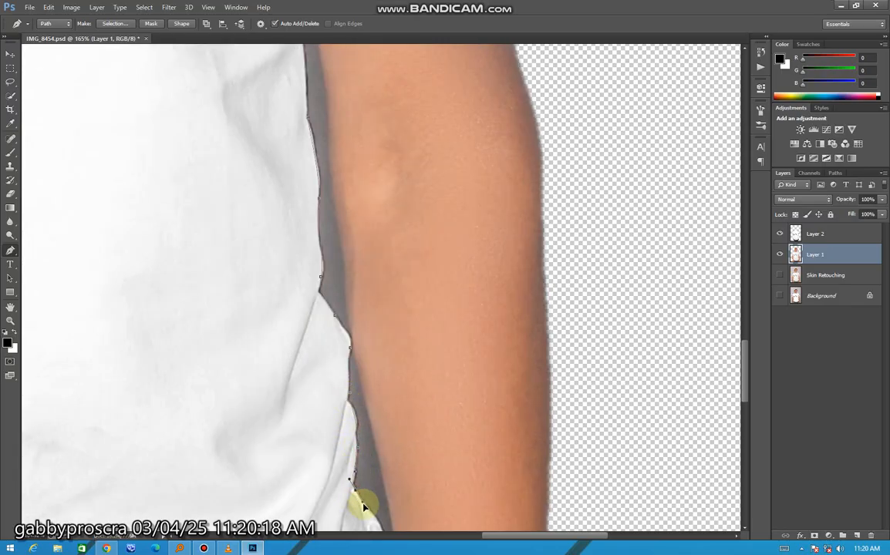
pyautogui.scroll(-3, 374, 498)
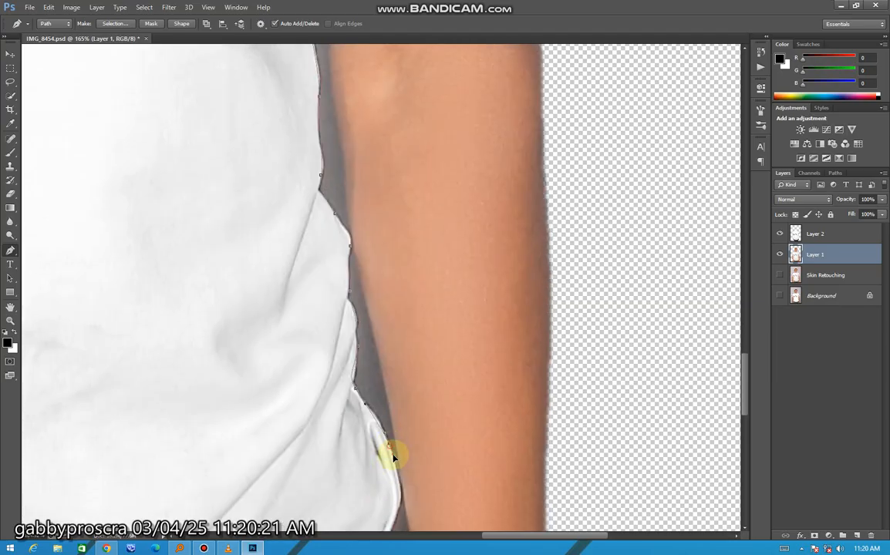
pyautogui.scroll(-2, 395, 456)
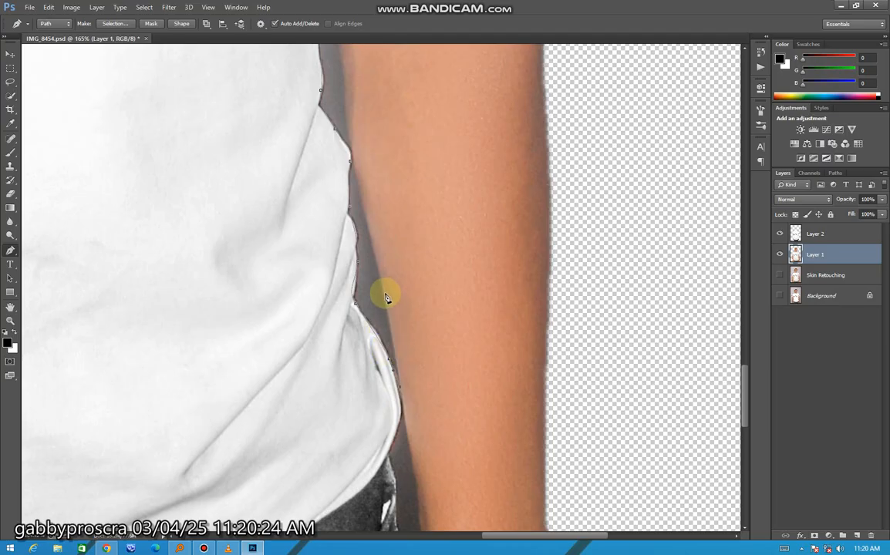
# Trace the Pen path back up the inner edge of the watch arm to the armpit, undoing misplaced anchor points.
pyautogui.scroll(1, 373, 251)
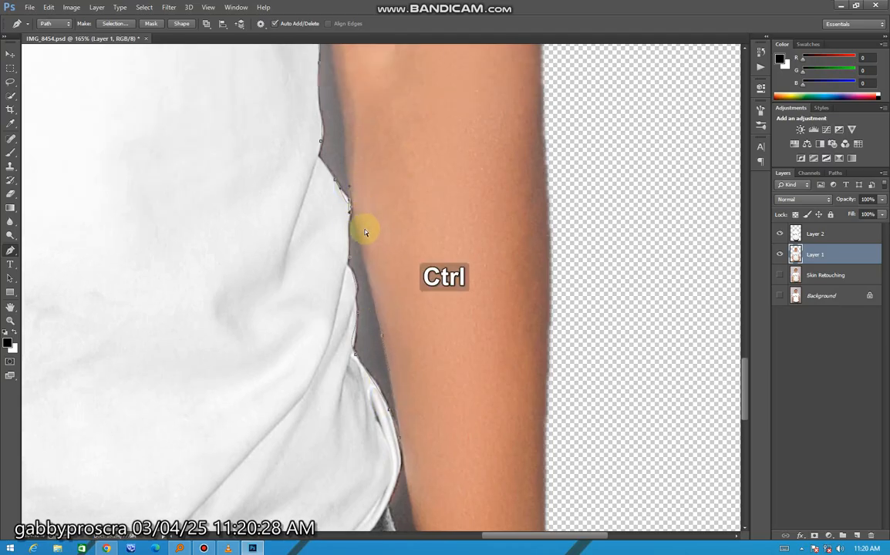
pyautogui.hotkey('ctrl', 'z')
pyautogui.scroll(2, 351, 205)
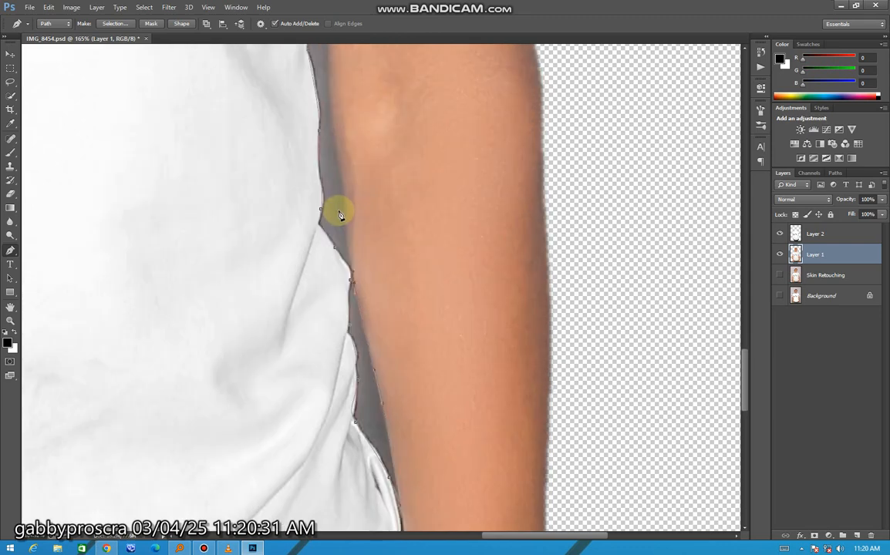
pyautogui.hotkey('ctrl', 'z')
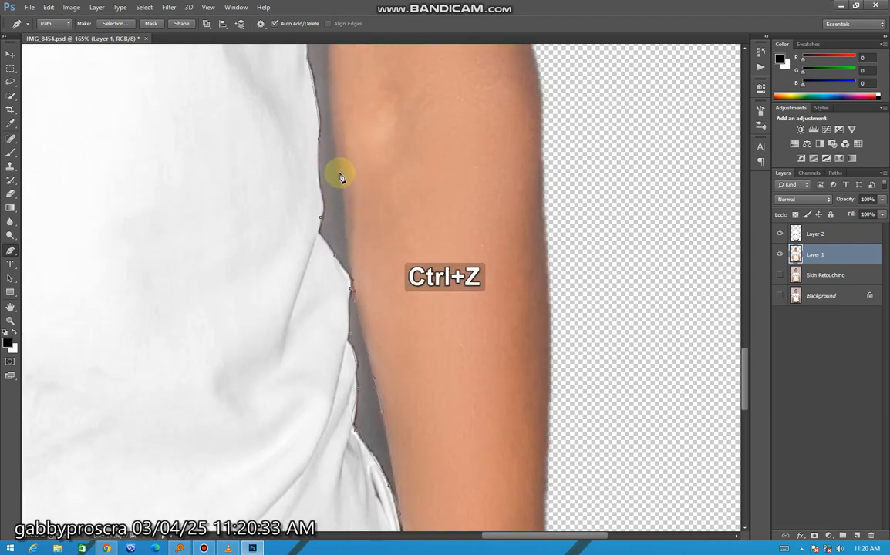
pyautogui.scroll(2, 337, 154)
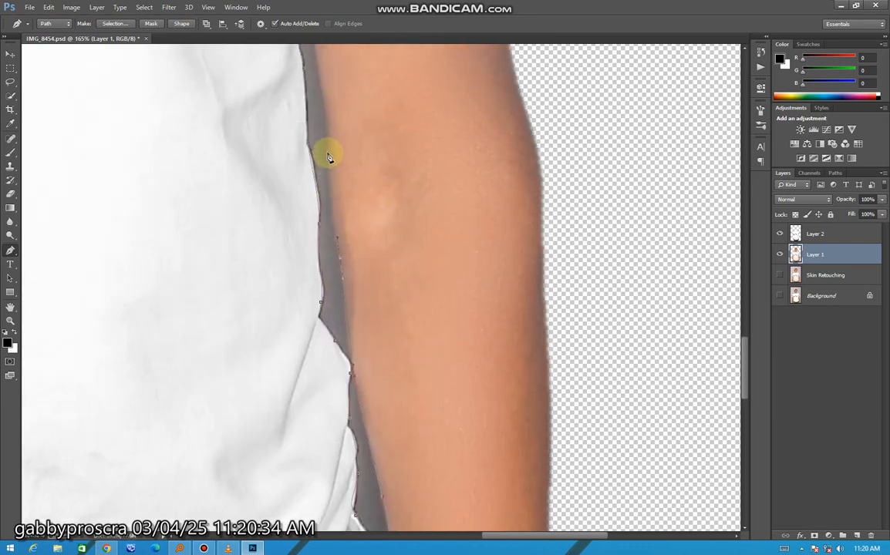
pyautogui.scroll(4, 328, 134)
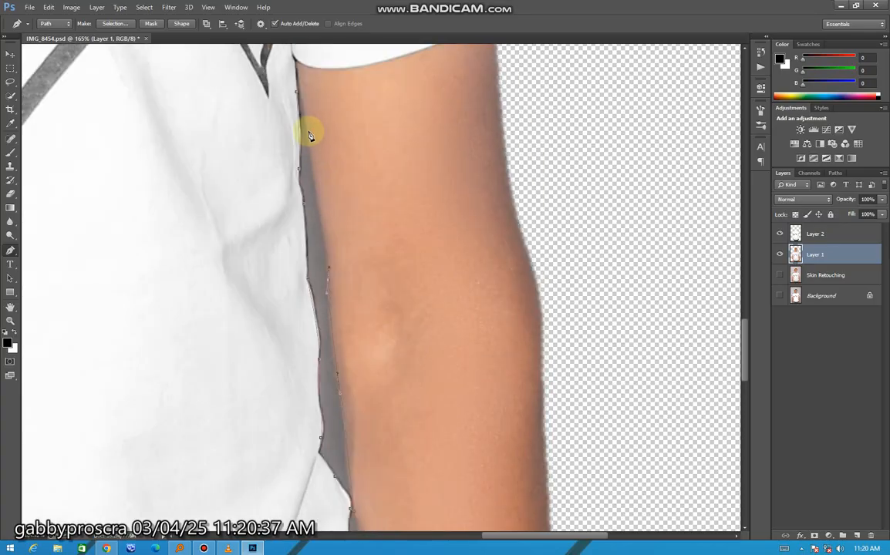
# Convert the path around the watch-arm gap into a selection.
pyautogui.rightClick(315, 114)
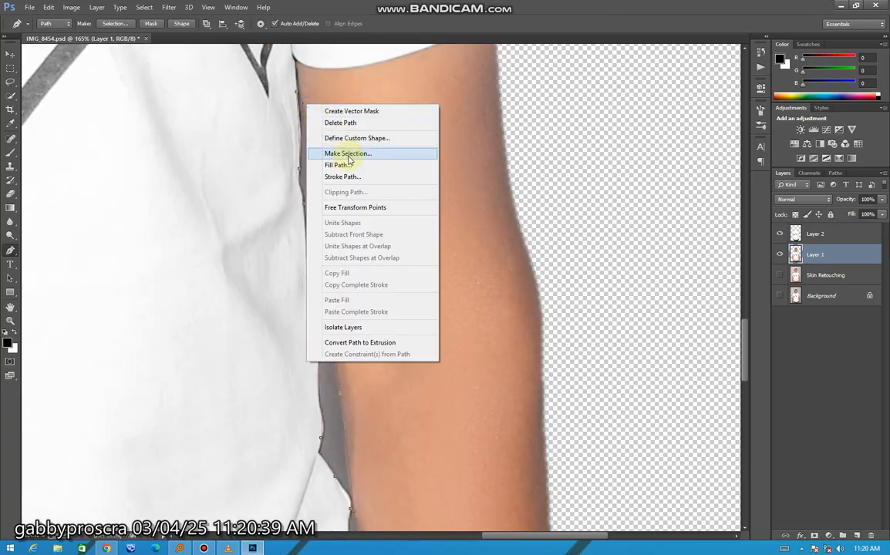
pyautogui.click(347, 152)
pyautogui.press('Return')
# Delete the selected background gap from Layer 1 and Layer 2, and clear the selection.
pyautogui.press('Delete')
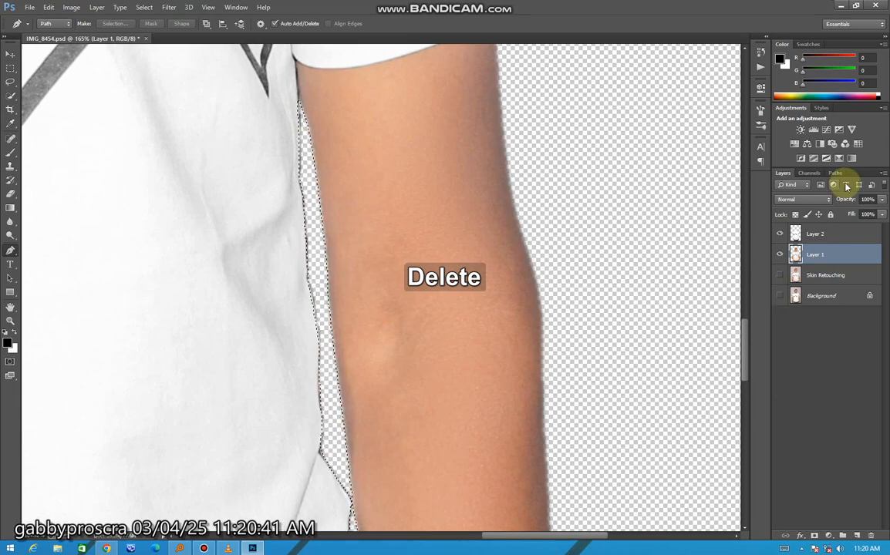
pyautogui.click(818, 234)
pyautogui.press('Delete')
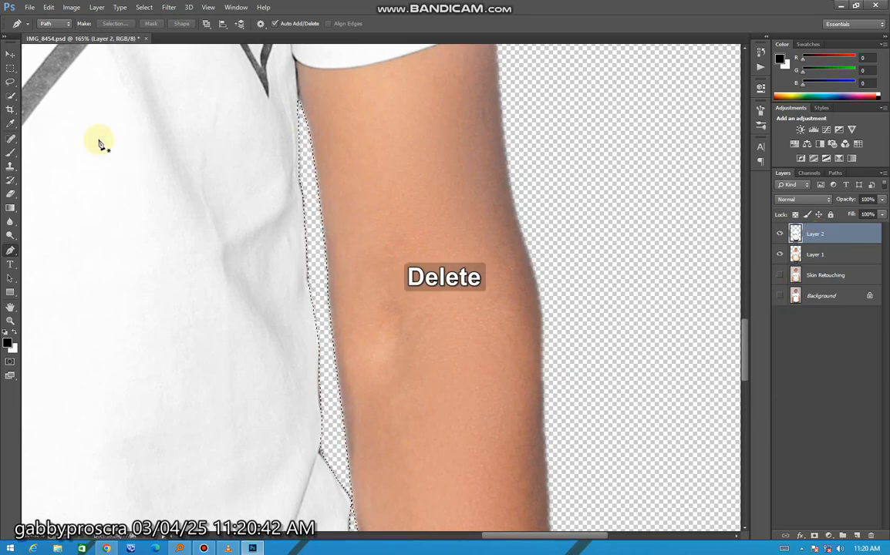
pyautogui.click(10, 81)
pyautogui.rightClick(253, 136)
pyautogui.click(309, 141)
pyautogui.scroll(-10, 368, 159)
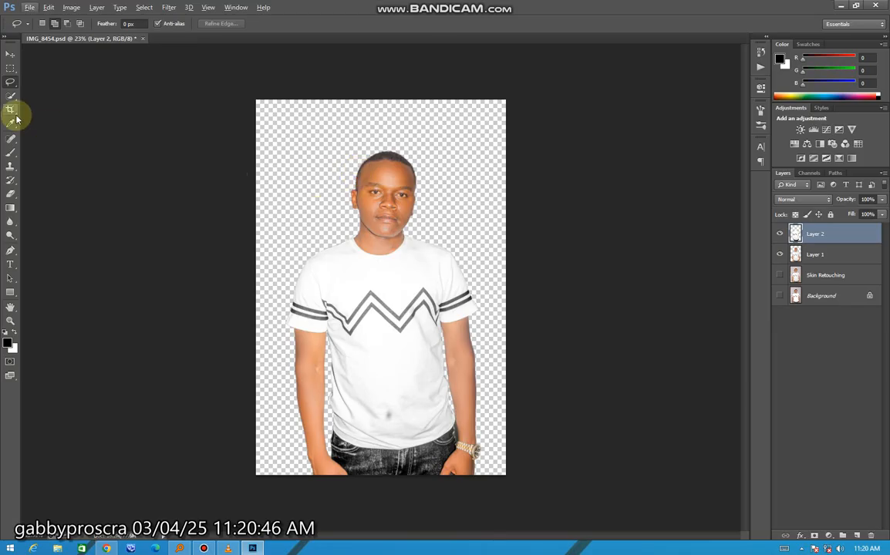
# Select Layer 1 with the Move tool and save the document.
pyautogui.click(10, 54)
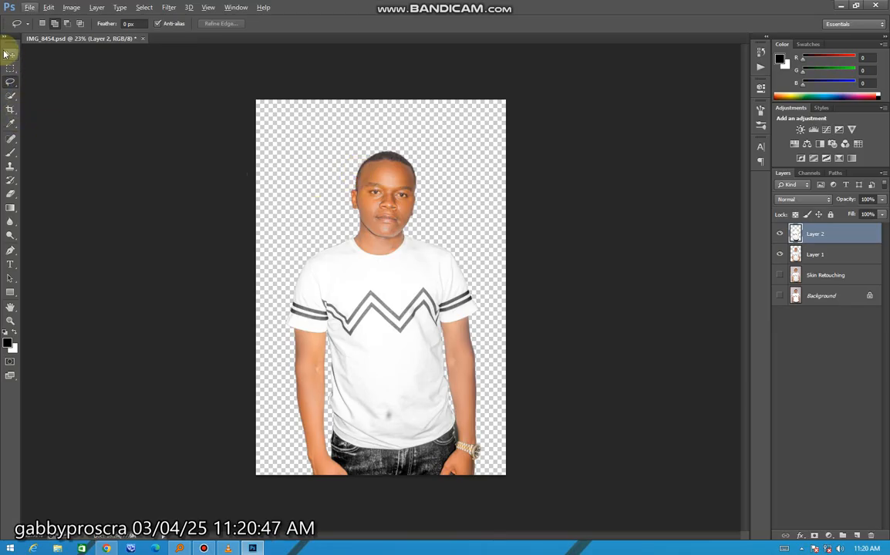
pyautogui.scroll(2, 463, 199)
pyautogui.click(395, 273)
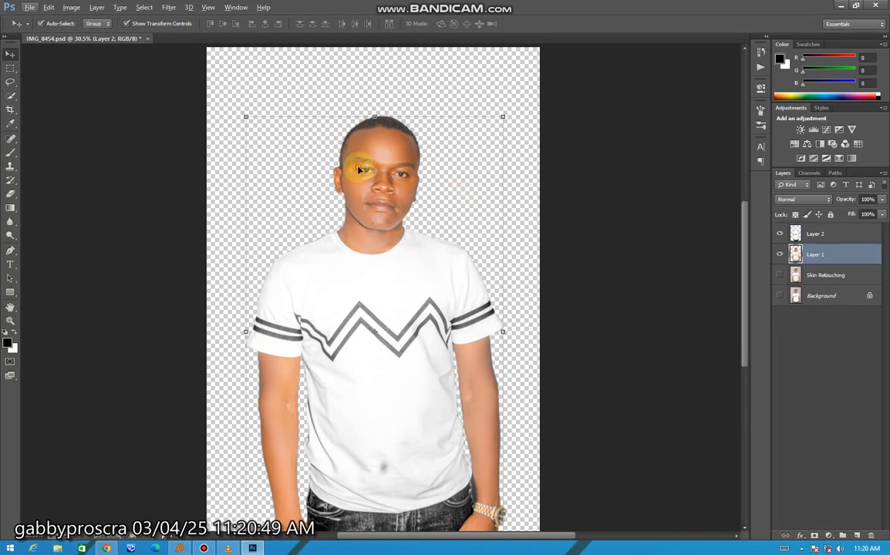
pyautogui.hotkey('ctrl', 's')
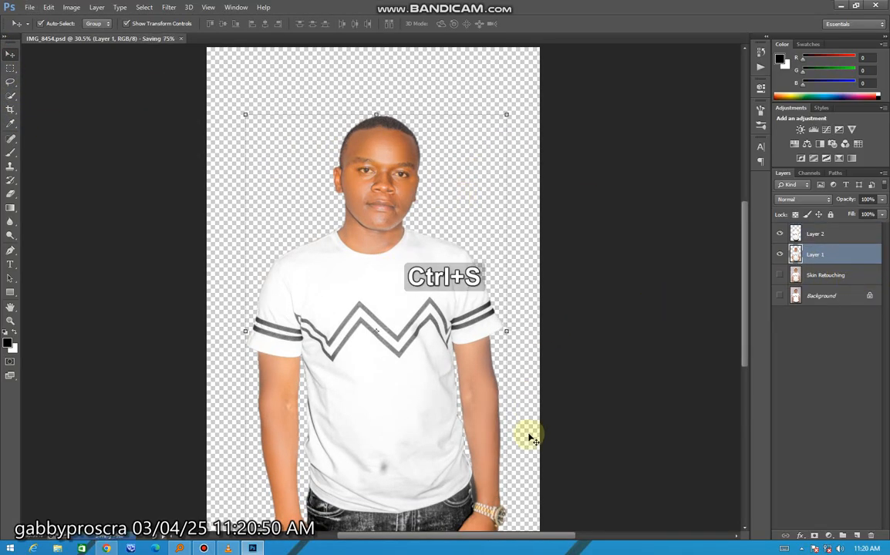
# Open the Camera Raw filter on Layer 1 and set Contrast to +21, Highlights to -100 and Whites to -16.
pyautogui.scroll(-3, 532, 438)
pyautogui.scroll(1, 514, 382)
pyautogui.scroll(-1, 513, 381)
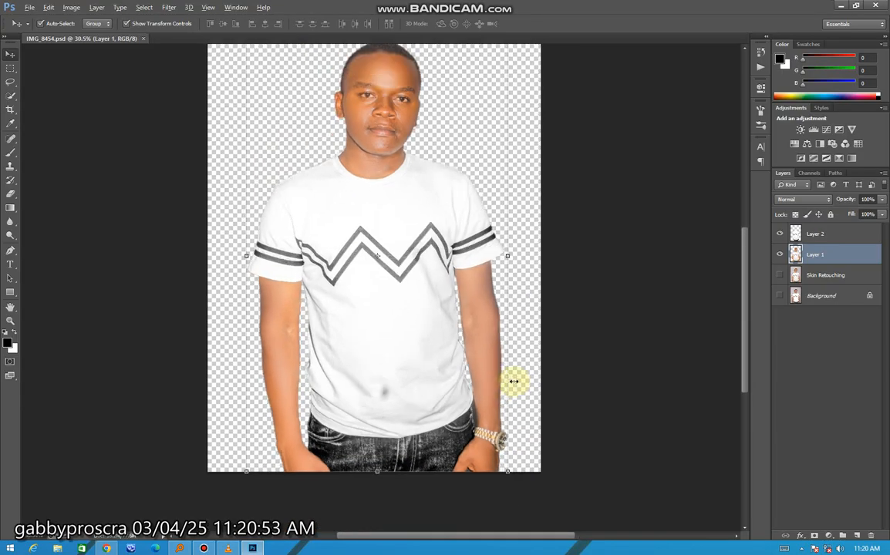
pyautogui.scroll(-2, 413, 189)
pyautogui.scroll(1, 401, 185)
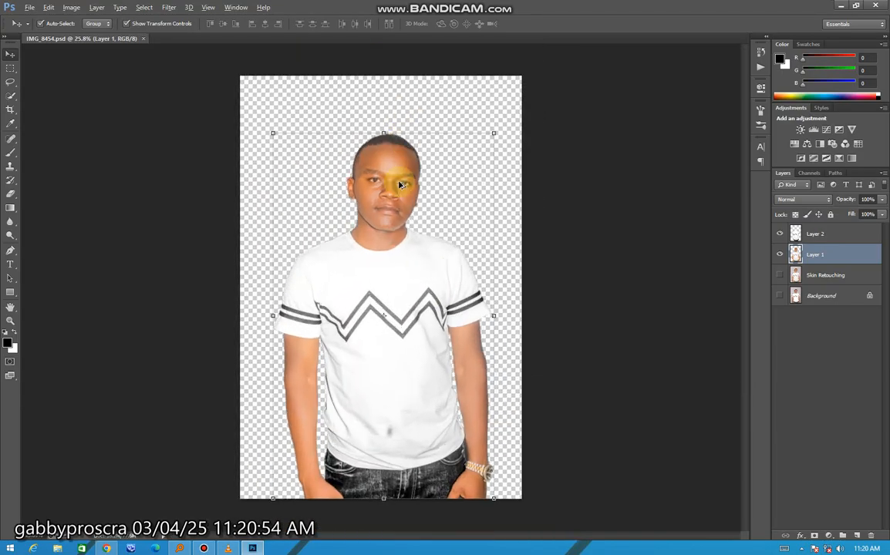
pyautogui.click(169, 7)
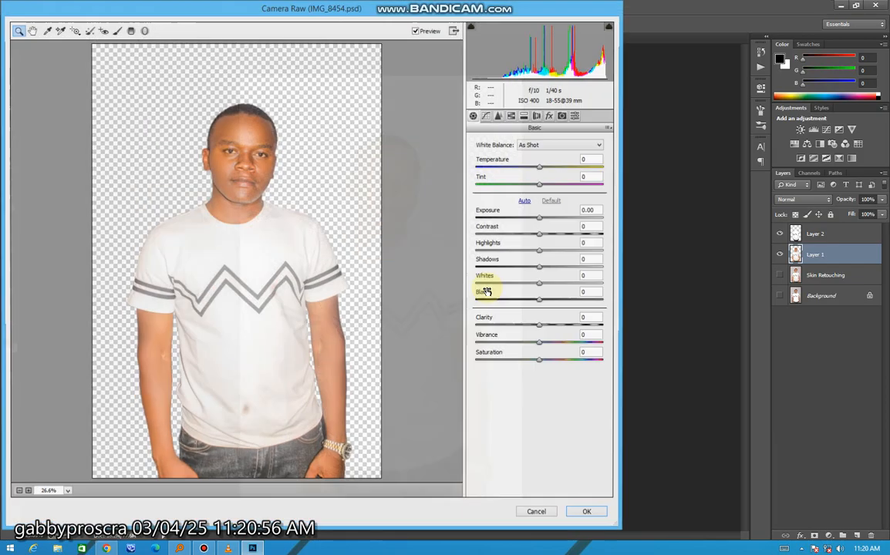
pyautogui.moveTo(558, 235)
pyautogui.mouseDown()
pyautogui.moveTo(570, 241)
pyautogui.moveTo(553, 241)
pyautogui.mouseUp()
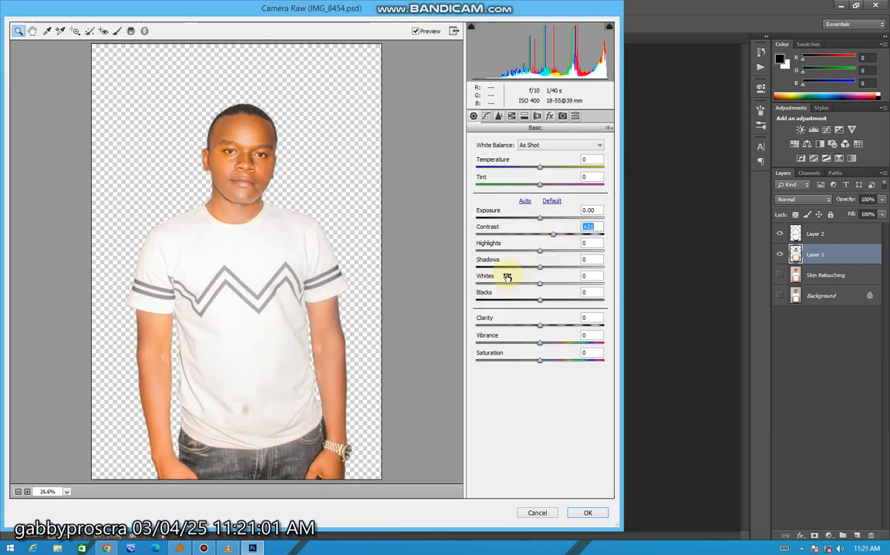
pyautogui.click(507, 251)
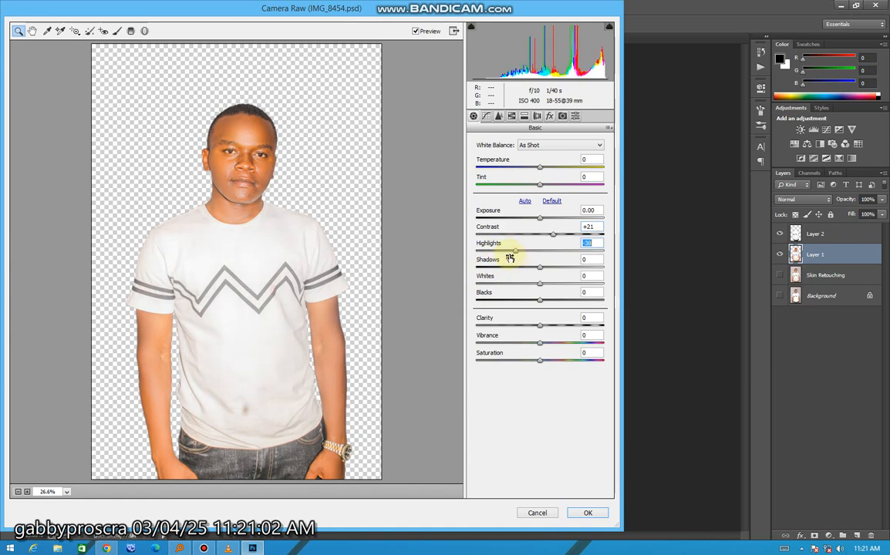
pyautogui.moveTo(510, 258); pyautogui.dragTo(530, 288)
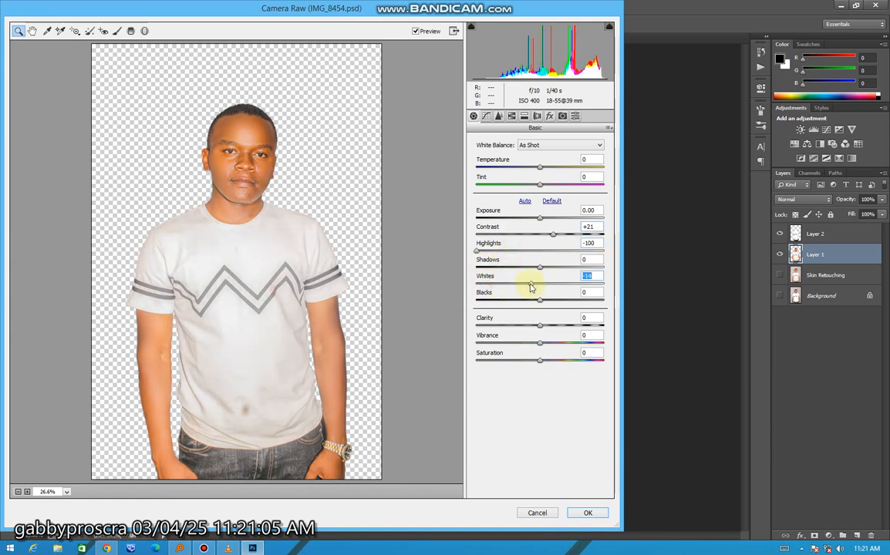
# Set Shadows to +30, Vibrance to -20, Blacks to -34 and Contrast to +17 in the Camera Raw filter.
pyautogui.click(561, 267)
pyautogui.click(528, 344)
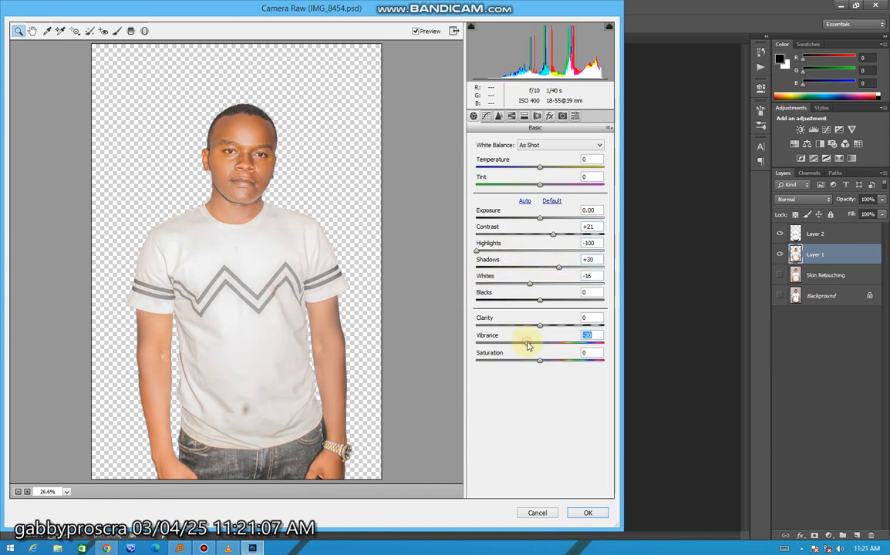
pyautogui.moveTo(531, 305); pyautogui.dragTo(520, 306)
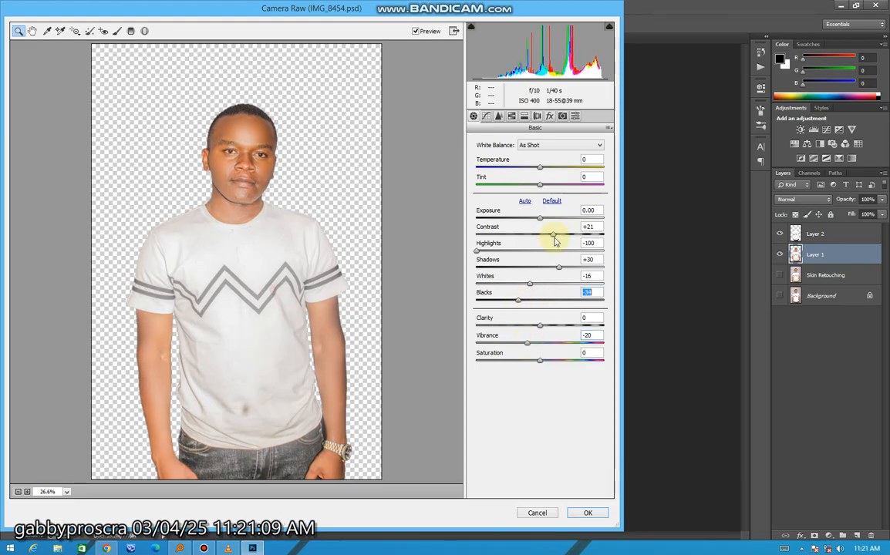
pyautogui.click(555, 236)
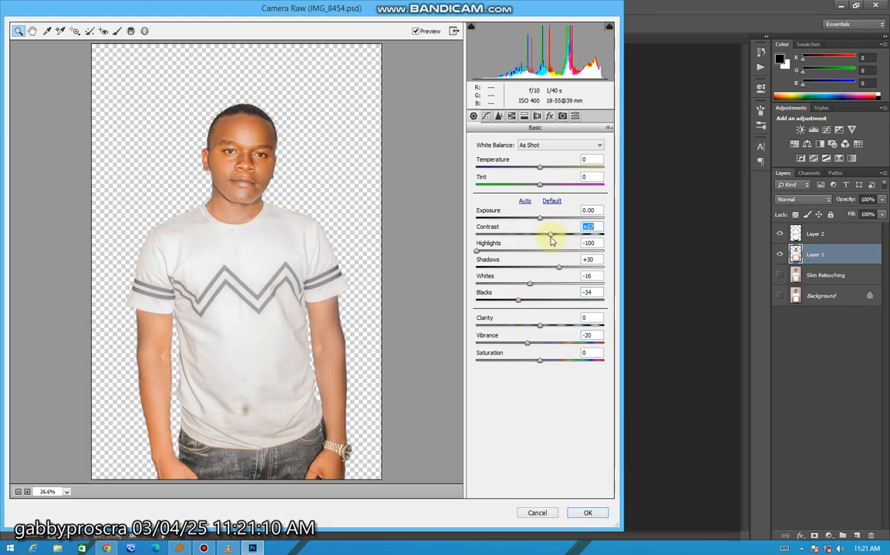
# Check the face up close and set Shadows to +76 and Whites to -60, keeping Highlights at -100.
pyautogui.click(267, 184)
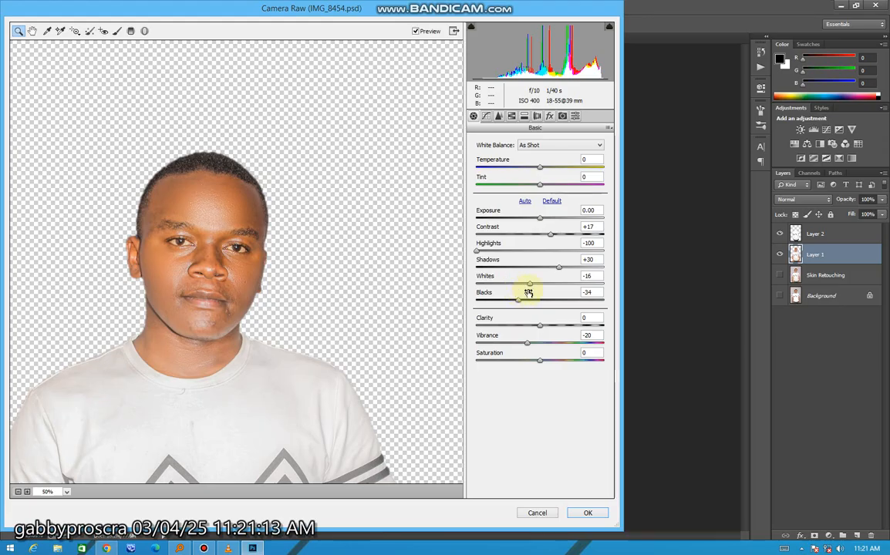
pyautogui.moveTo(502, 253); pyautogui.dragTo(474, 255)
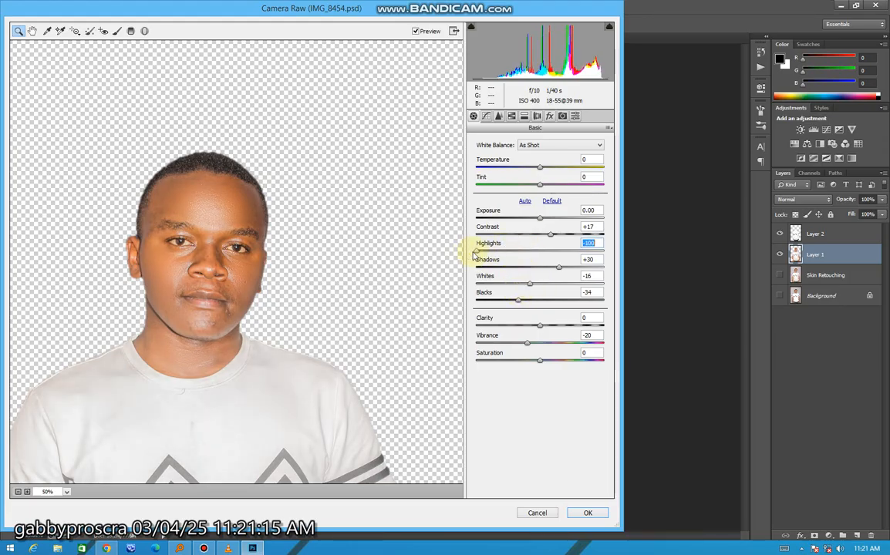
pyautogui.moveTo(529, 284); pyautogui.dragTo(589, 267)
pyautogui.moveTo(505, 292); pyautogui.dragTo(501, 284)
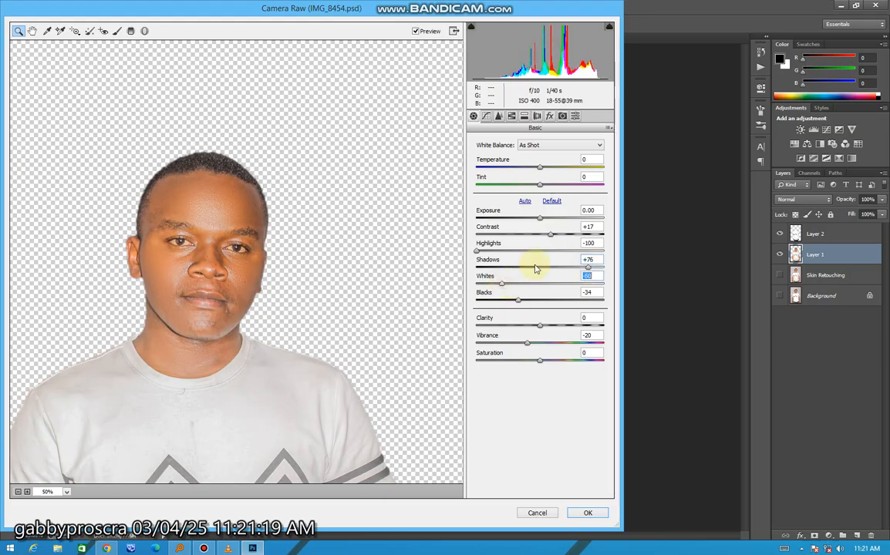
# Set Contrast to +38 and Vibrance to -23, apply the Camera Raw filter, and save the document.
pyautogui.moveTo(561, 232); pyautogui.dragTo(568, 234)
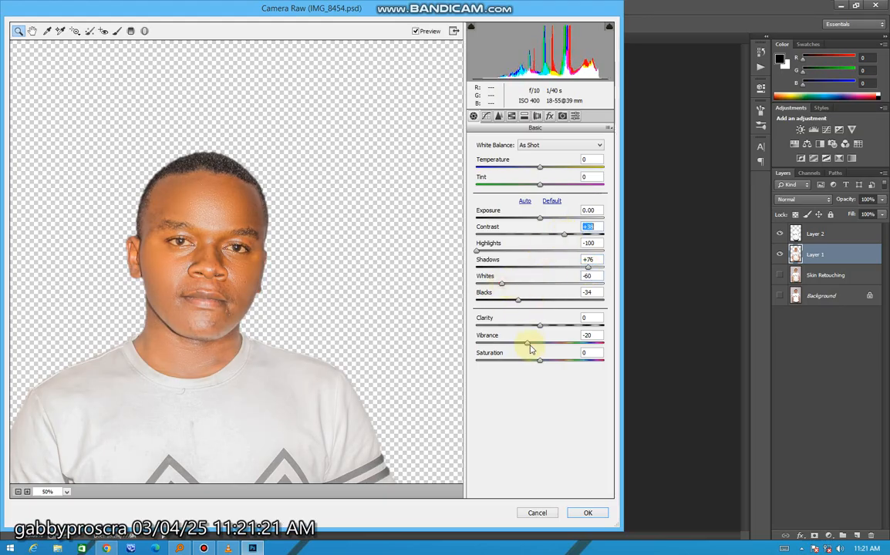
pyautogui.moveTo(531, 348); pyautogui.dragTo(528, 348)
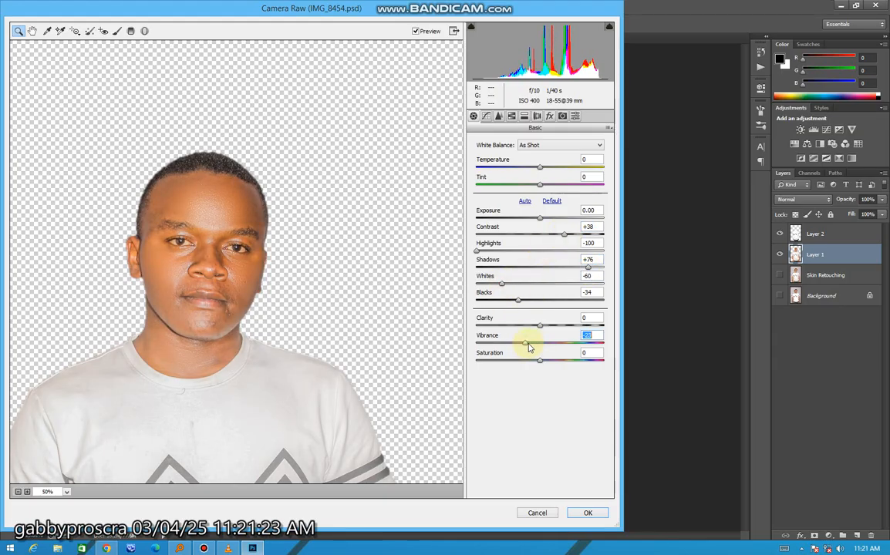
pyautogui.click(586, 513)
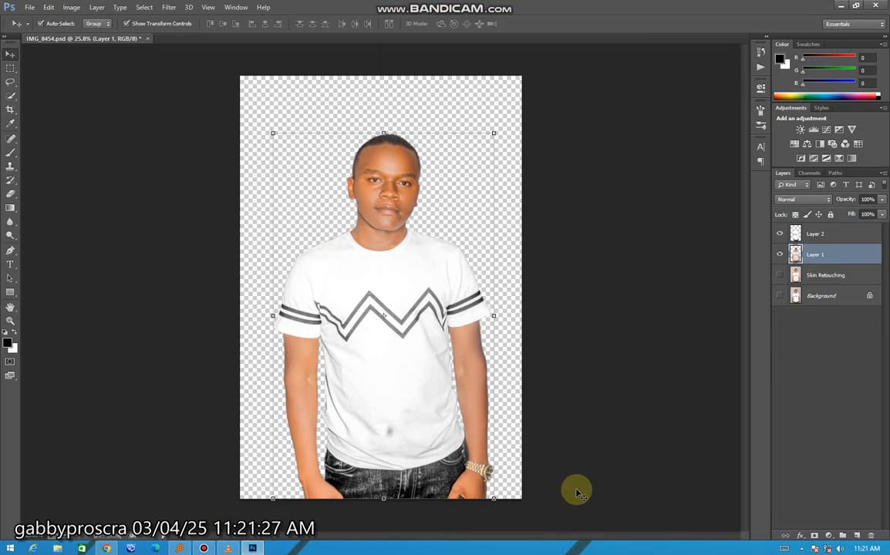
pyautogui.hotkey('ctrl', 's')
# Open the Camera Raw filter on Layer 1 and whiten the man's left eye with the Adjustment Brush, reducing the brush size to 6.
pyautogui.scroll(5, 432, 223)
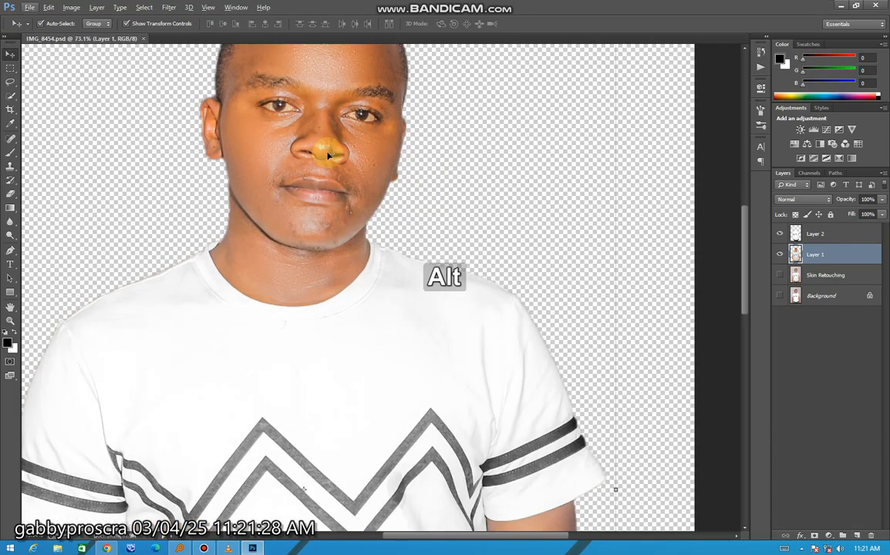
pyautogui.scroll(2, 231, 97)
pyautogui.click(170, 7)
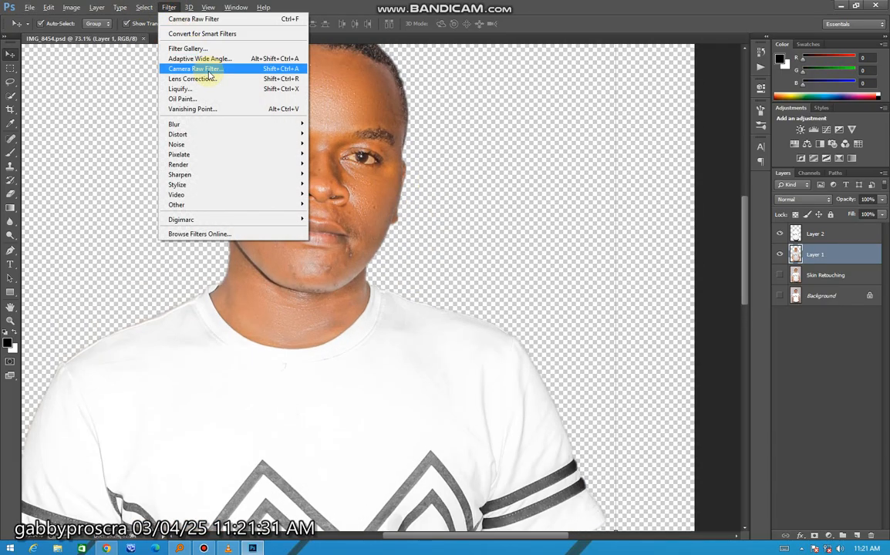
pyautogui.click(207, 70)
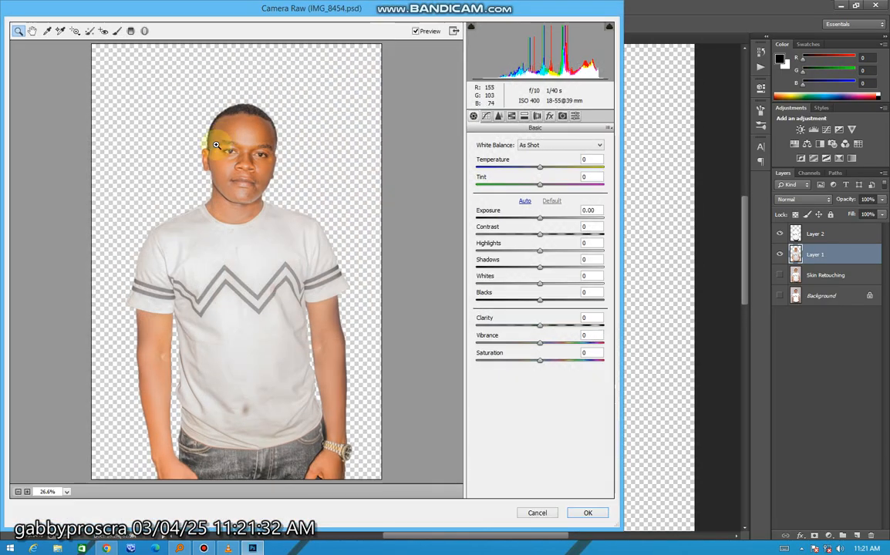
pyautogui.moveTo(258, 153); pyautogui.dragTo(241, 143)
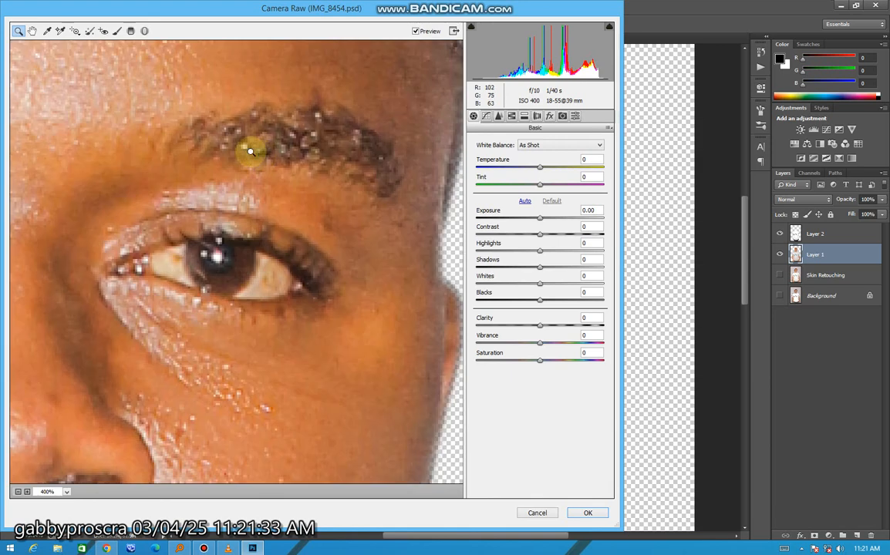
pyautogui.click(117, 30)
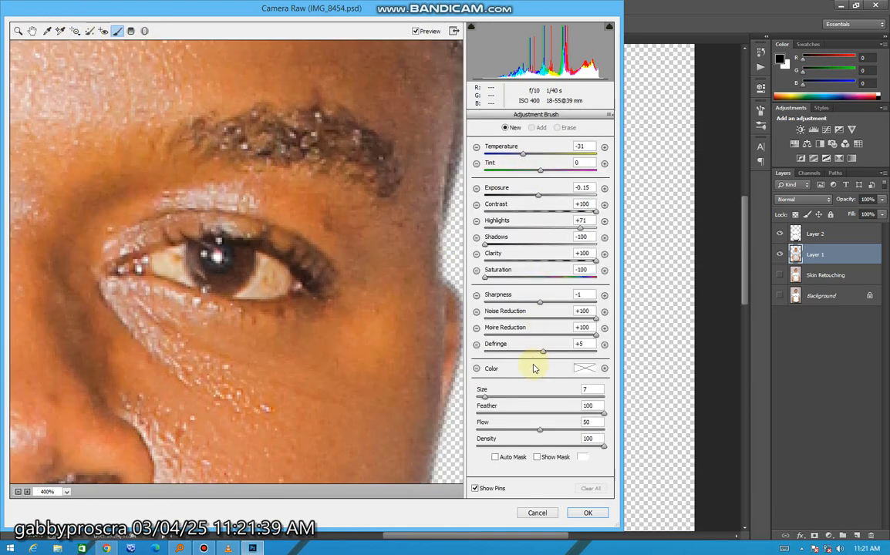
pyautogui.moveTo(169, 264)
pyautogui.mouseDown()
pyautogui.moveTo(271, 277)
pyautogui.moveTo(257, 267)
pyautogui.moveTo(191, 266)
pyautogui.moveTo(265, 284)
pyautogui.moveTo(273, 275)
pyautogui.moveTo(219, 261)
pyautogui.moveTo(280, 278)
pyautogui.mouseUp()
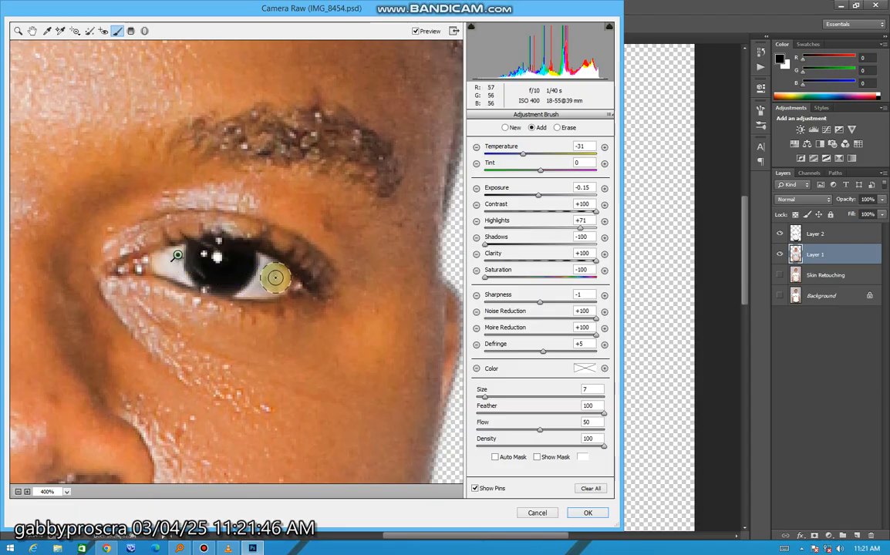
pyautogui.press('[')
pyautogui.moveTo(281, 285)
pyautogui.mouseDown()
pyautogui.moveTo(260, 282)
pyautogui.moveTo(281, 286)
pyautogui.mouseUp()
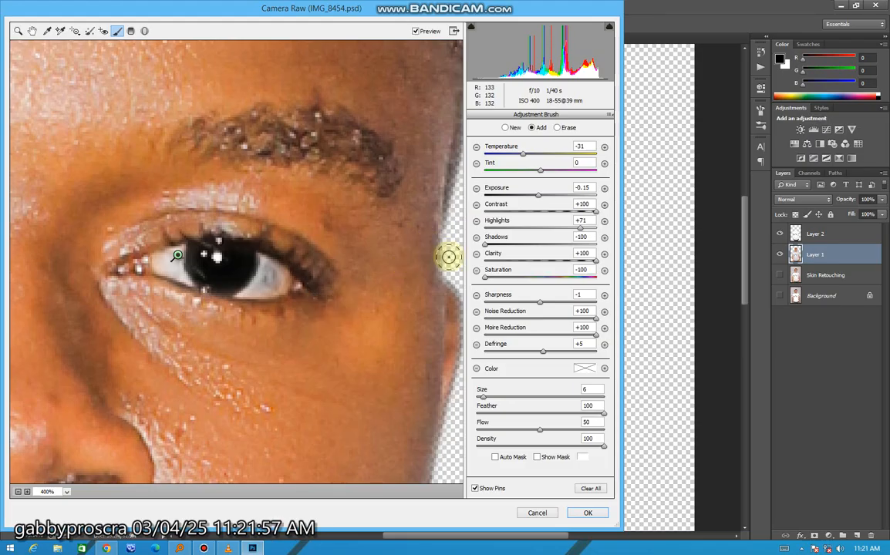
# Brush the white and iris of the man's right eye with the same Adjustment Brush settings and apply the Camera Raw filter.
pyautogui.press('shift')
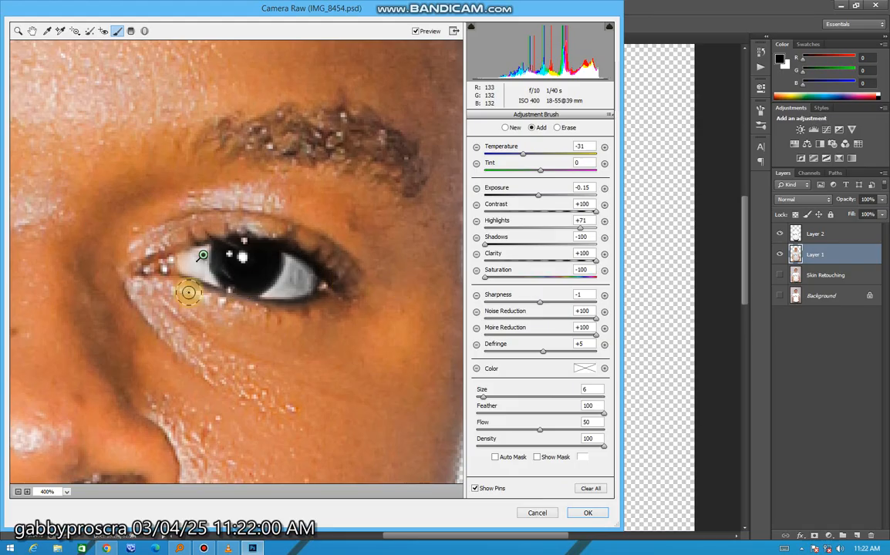
pyautogui.press('shift')
pyautogui.hscroll(-15, 296, 315)
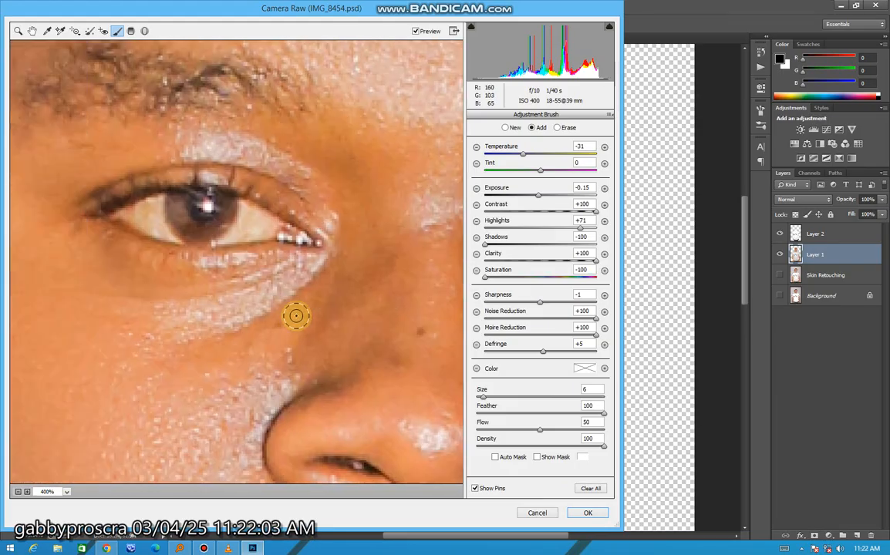
pyautogui.hscroll(4, 312, 237)
pyautogui.hscroll(10, 310, 237)
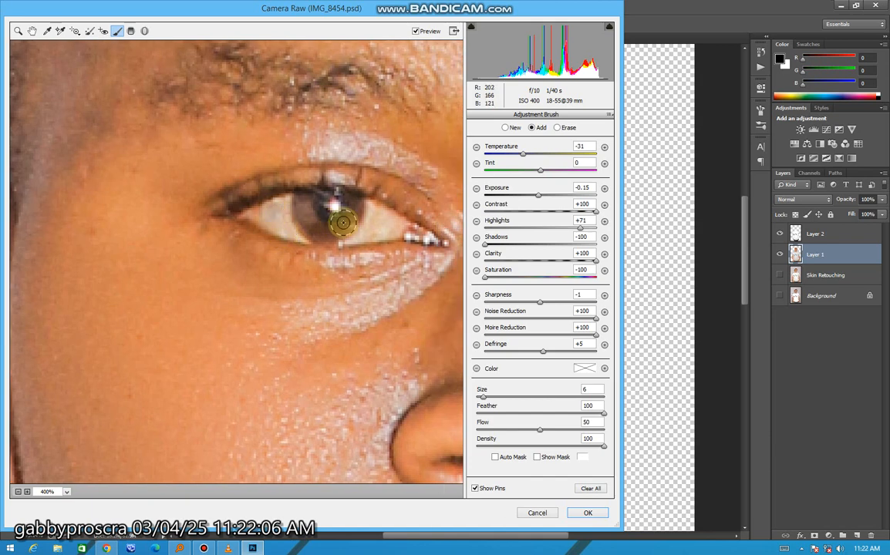
pyautogui.moveTo(331, 230)
pyautogui.mouseDown()
pyautogui.moveTo(396, 225)
pyautogui.moveTo(288, 207)
pyautogui.moveTo(313, 222)
pyautogui.mouseUp()
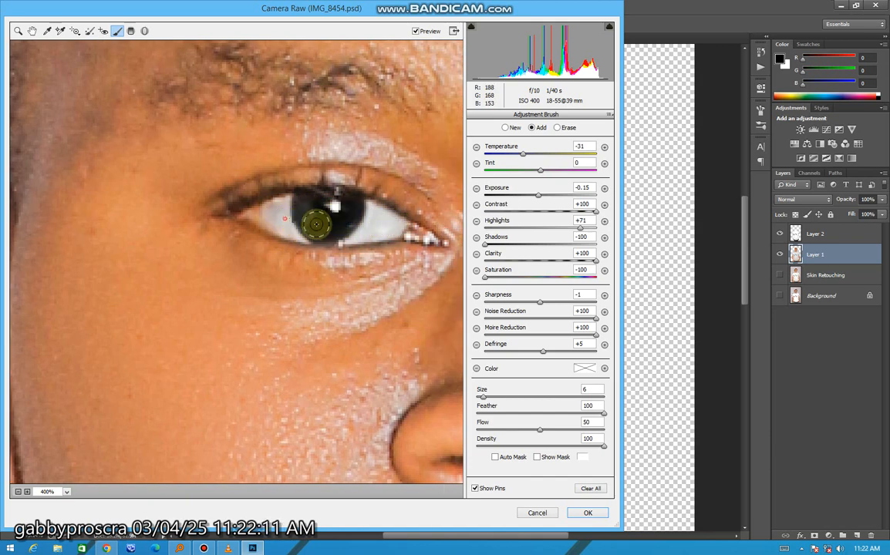
pyautogui.click(588, 515)
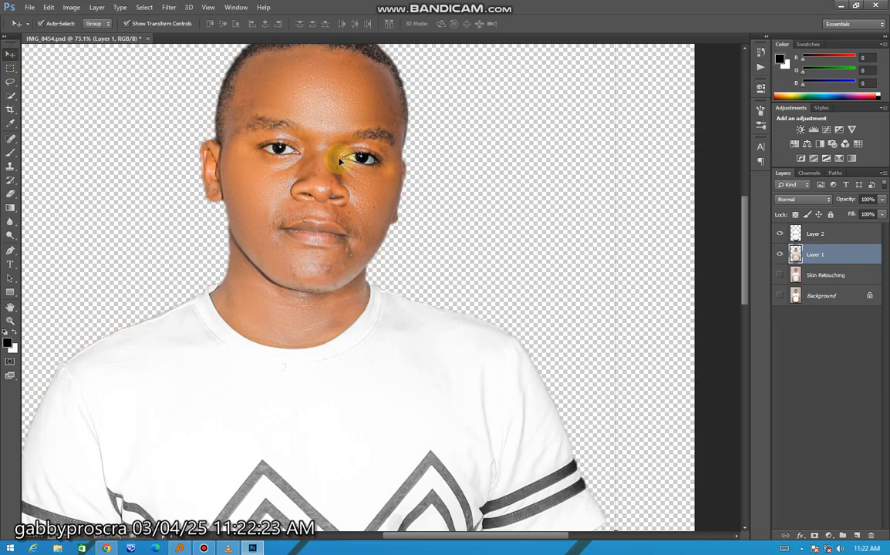
# Check the brightened eyes at full-figure view, deselect the layer and save the document.
pyautogui.scroll(-7, 418, 216)
pyautogui.scroll(1, 560, 241)
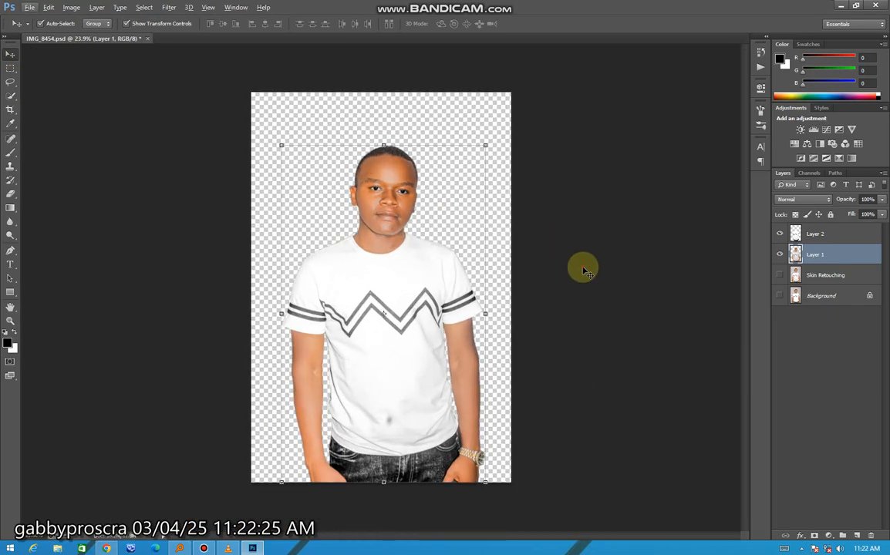
pyautogui.click(577, 269)
pyautogui.hotkey('ctrl', 's')
pyautogui.scroll(5, 407, 169)
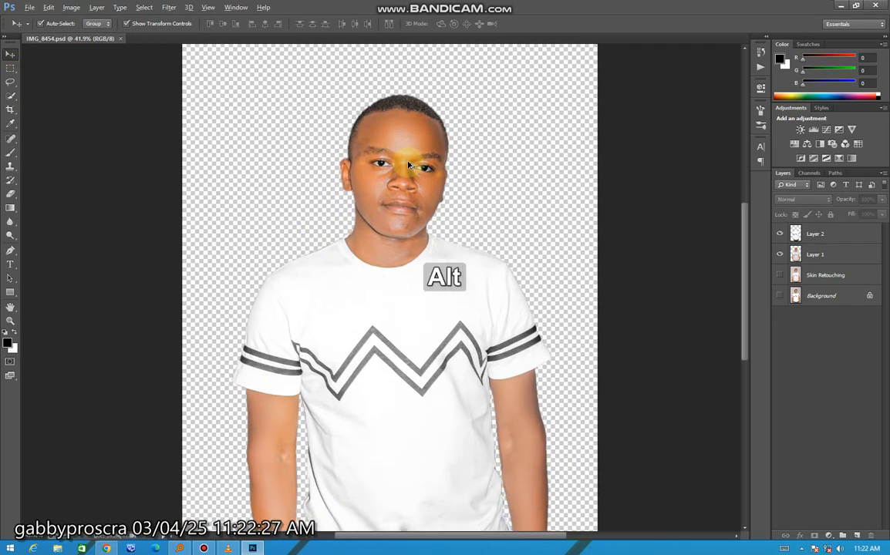
pyautogui.scroll(-2, 409, 165)
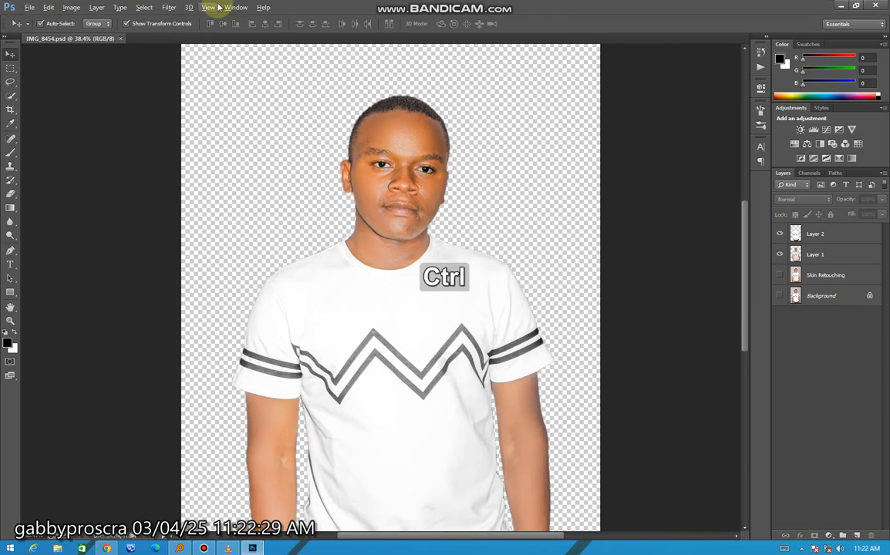
# Open the yellow bedroom image with the white double door from the Pix Studio\bgs folder on Local Disk (H:).
pyautogui.hotkey('ctrl', 'o')
pyautogui.click(69, 85)
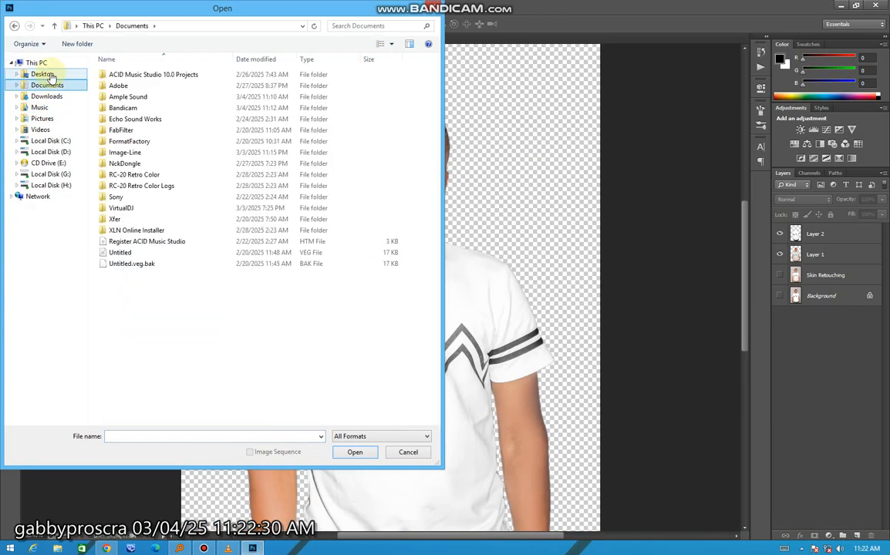
pyautogui.click(40, 73)
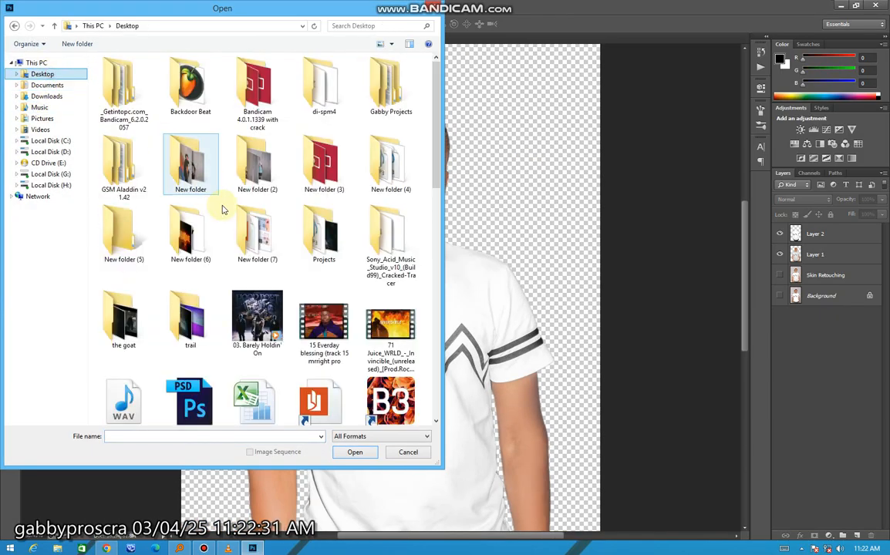
pyautogui.click(51, 186)
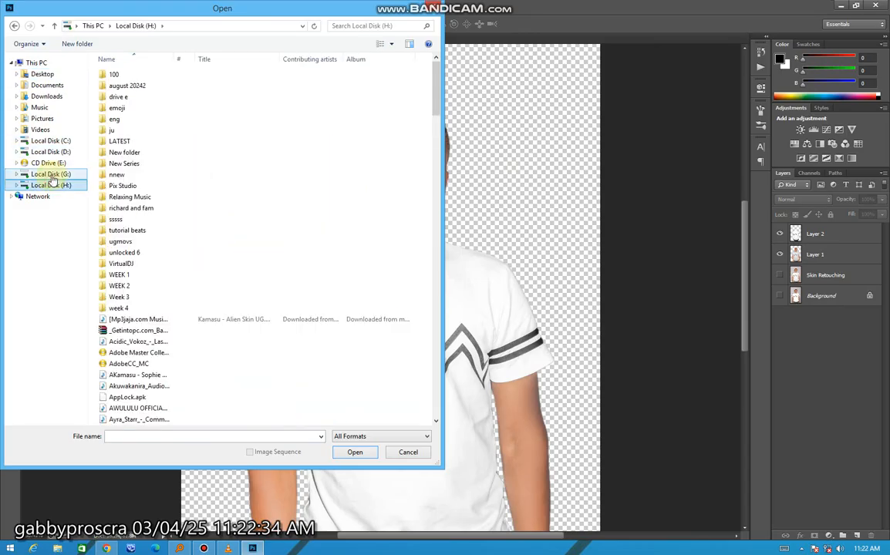
pyautogui.doubleClick(121, 187)
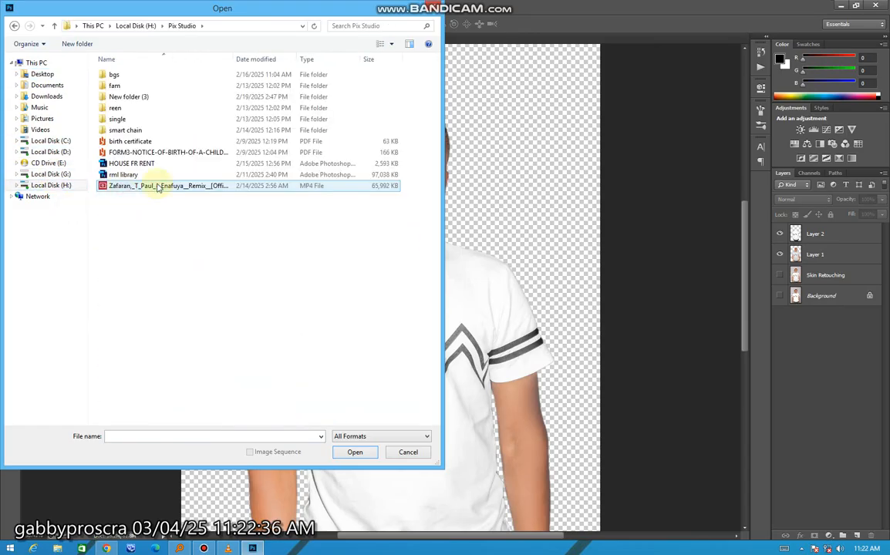
pyautogui.doubleClick(115, 75)
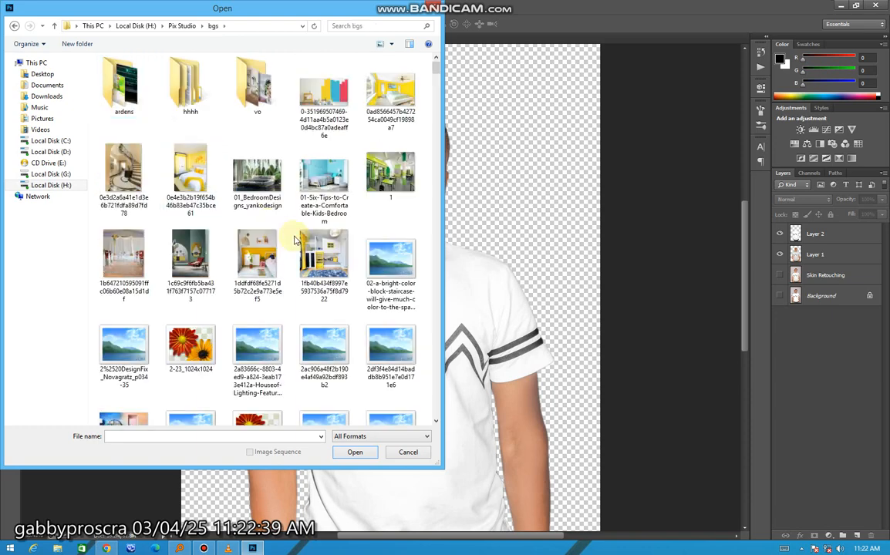
pyautogui.doubleClick(187, 182)
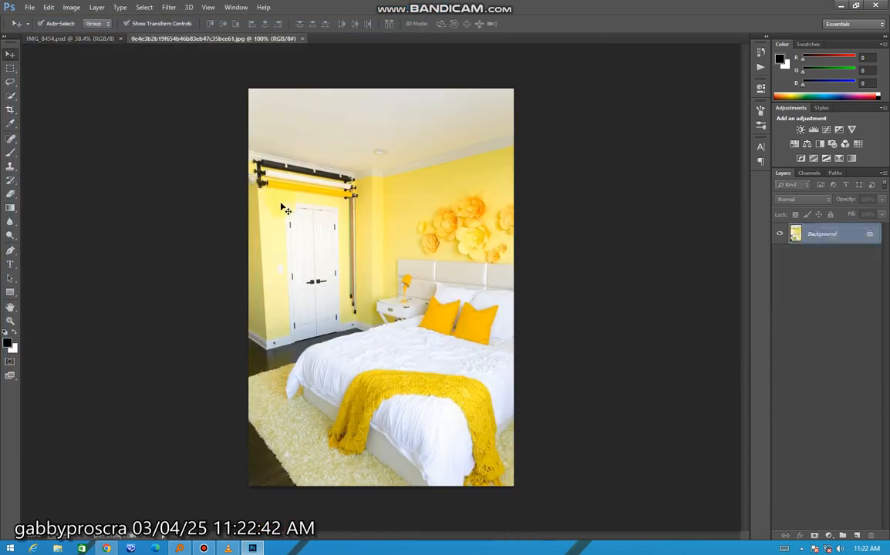
# Cut the whole bedroom image and paste it into IMG_8454.psd as a new layer.
pyautogui.hotkey('ctrl', 'a')
pyautogui.hotkey('ctrl', 'x')
pyautogui.click(78, 39)
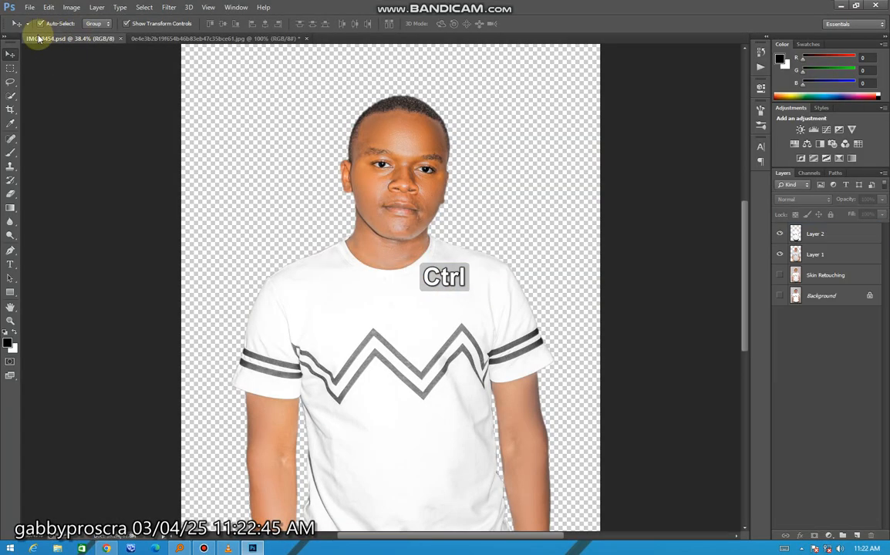
pyautogui.hotkey('ctrl', 'v')
pyautogui.scroll(-3, 314, 208)
pyautogui.moveTo(399, 307); pyautogui.dragTo(690, 544)
pyautogui.moveTo(425, 382); pyautogui.dragTo(317, 242)
pyautogui.hotkey('ctrl', 'z')
pyautogui.hotkey('ctrl', 'z')
pyautogui.hotkey('ctrl', 'z')
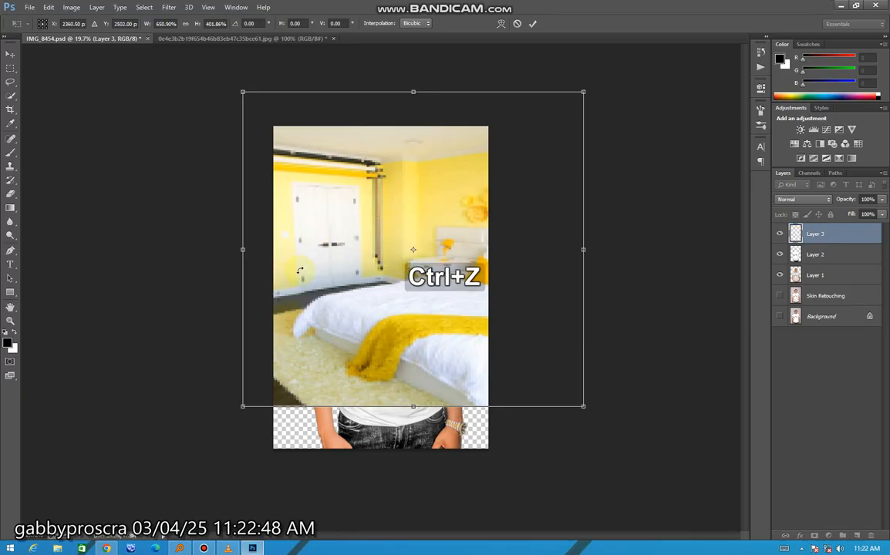
# Enlarge the pasted bedroom image proportionally and position it so that it covers the whole canvas.
pyautogui.scroll(-2, 486, 351)
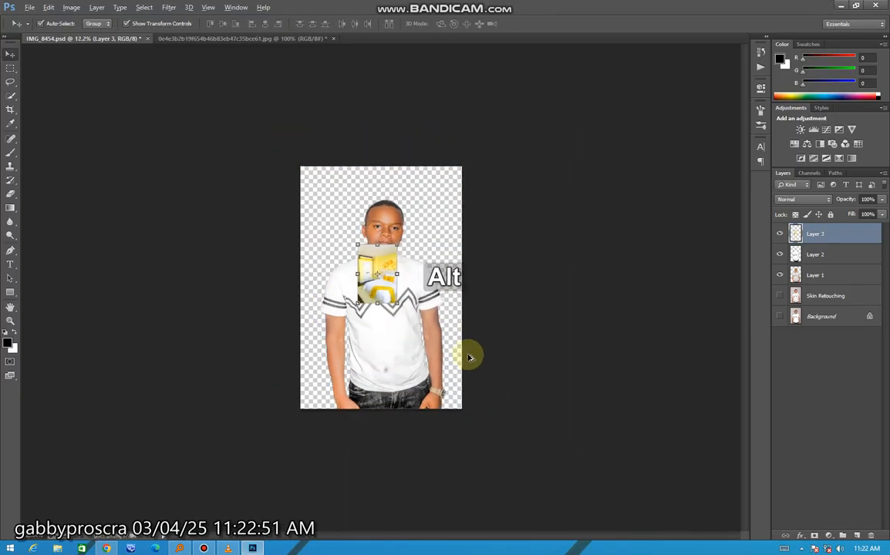
pyautogui.moveTo(393, 300); pyautogui.dragTo(568, 441)
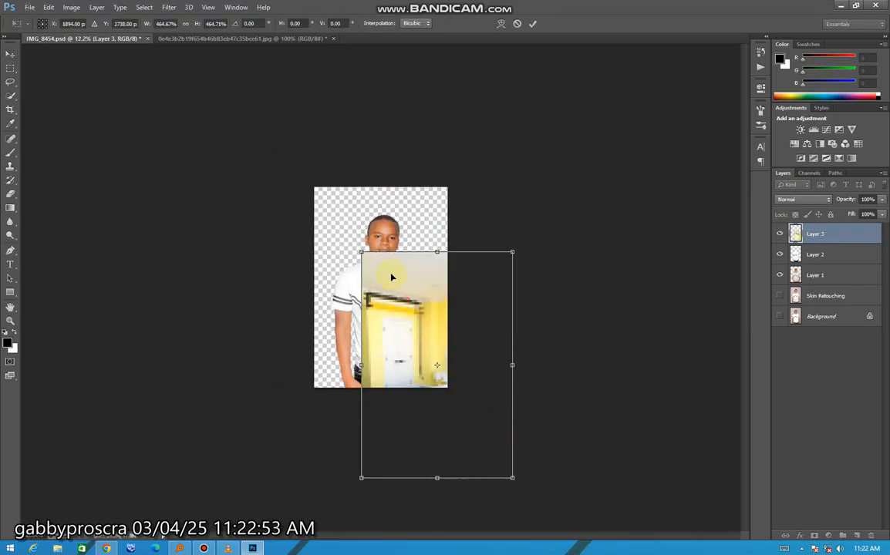
pyautogui.moveTo(391, 279); pyautogui.dragTo(328, 193)
pyautogui.moveTo(447, 393); pyautogui.dragTo(491, 441)
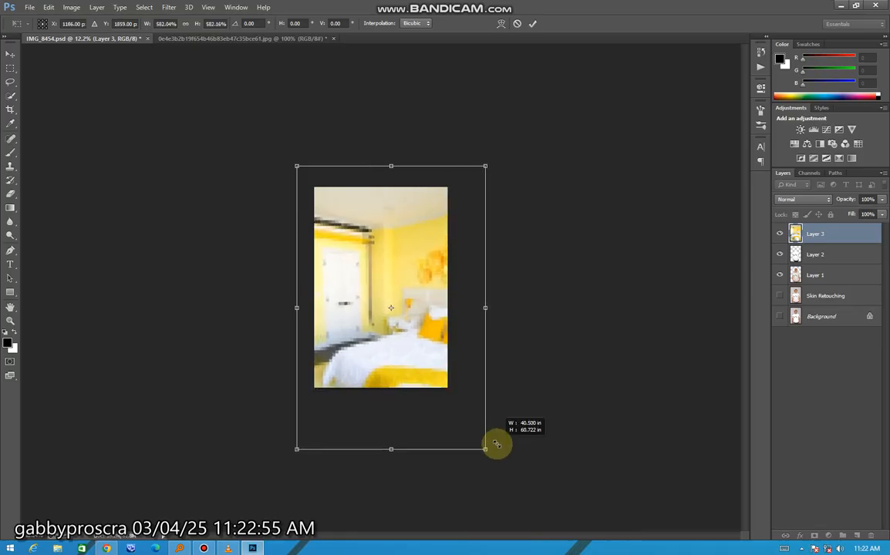
pyautogui.press('Return')
# Move Layer 3 below Layer 1 and shift the bedroom picture so it fills the canvas behind the man.
pyautogui.scroll(3, 525, 275)
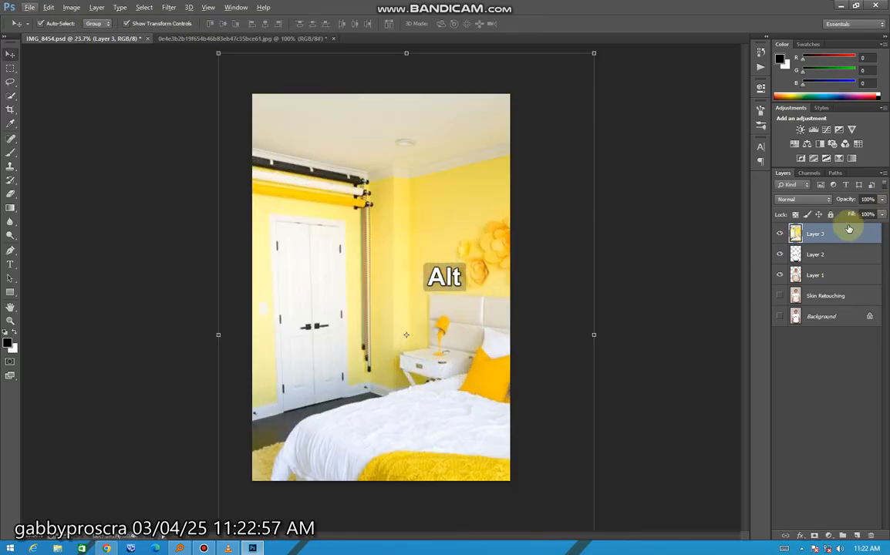
pyautogui.moveTo(850, 232); pyautogui.dragTo(786, 284)
pyautogui.click(712, 386)
pyautogui.moveTo(458, 205); pyautogui.dragTo(363, 144)
pyautogui.scroll(-1, 391, 171)
pyautogui.scroll(-3, 391, 175)
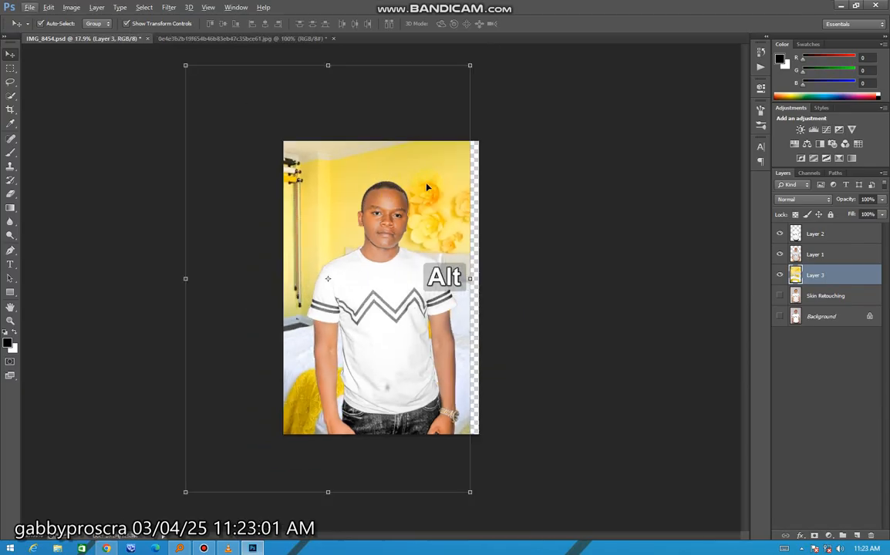
pyautogui.moveTo(434, 186); pyautogui.dragTo(463, 185)
# Scale Layer 3 down to about 97.6% and move it so the door and the bed flank the man.
pyautogui.scroll(-2, 438, 212)
pyautogui.click(492, 485)
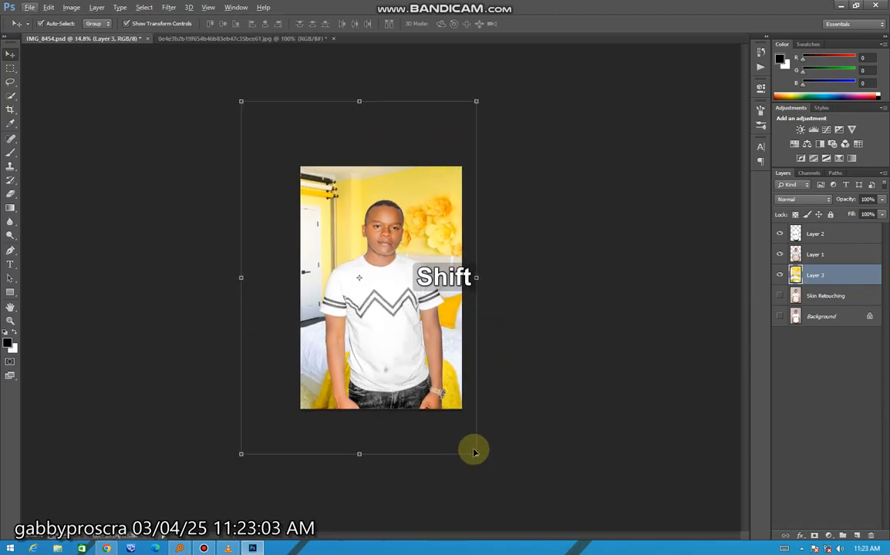
pyautogui.moveTo(475, 453); pyautogui.dragTo(455, 433)
pyautogui.moveTo(483, 246); pyautogui.dragTo(506, 248)
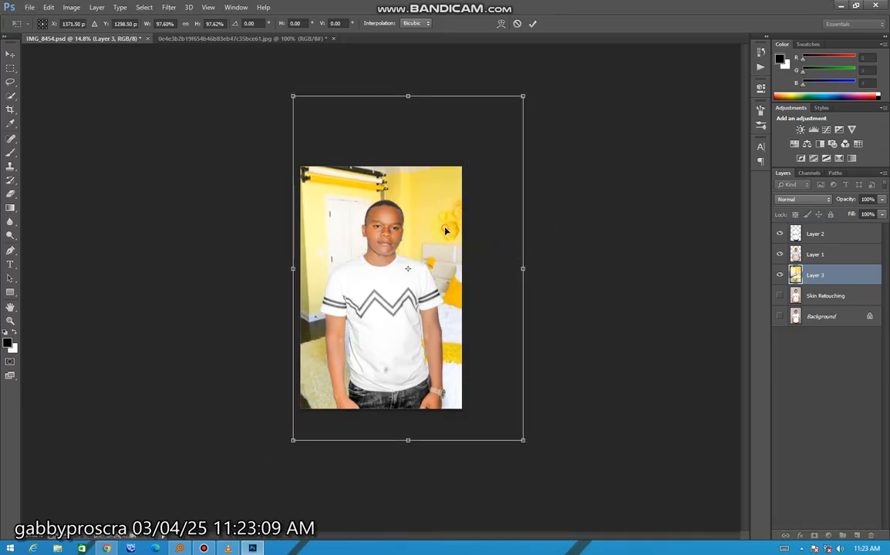
pyautogui.press('Return')
# Move the bedroom background slightly upward behind the man and deselect the layer.
pyautogui.scroll(3, 381, 206)
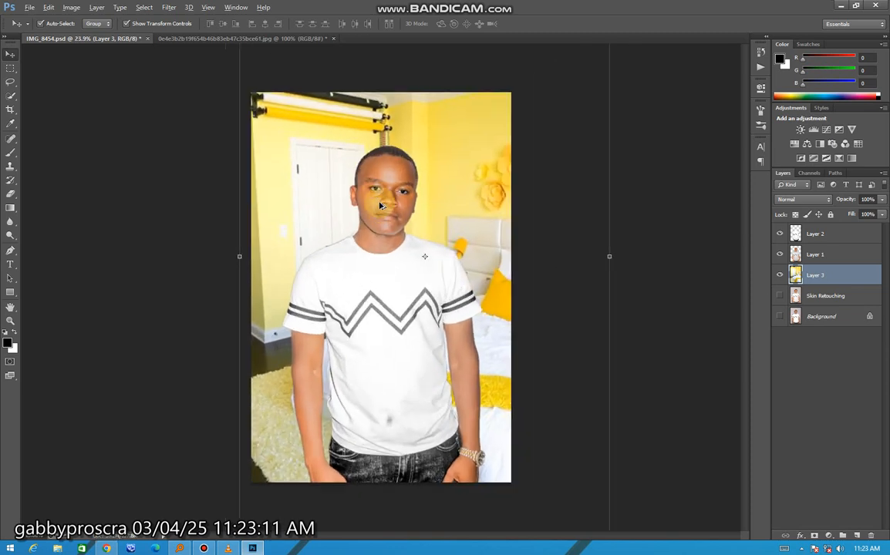
pyautogui.scroll(-1, 380, 205)
pyautogui.moveTo(454, 195)
pyautogui.mouseDown()
pyautogui.moveTo(459, 170)
pyautogui.moveTo(445, 174)
pyautogui.moveTo(449, 183)
pyautogui.mouseUp()
pyautogui.click(514, 284)
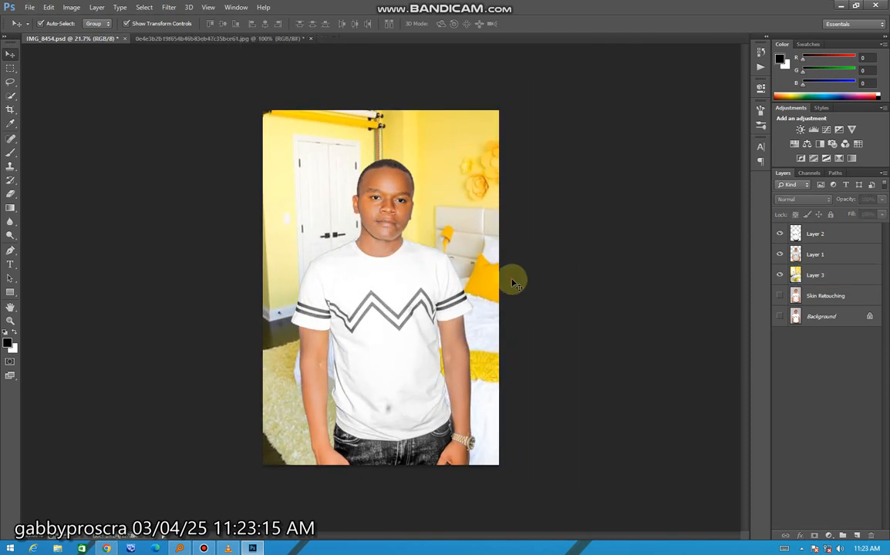
# Open the Camera Raw filter on Layer 3 and set Contrast to +53.
pyautogui.click(428, 232)
pyautogui.scroll(1, 428, 233)
pyautogui.click(188, 7)
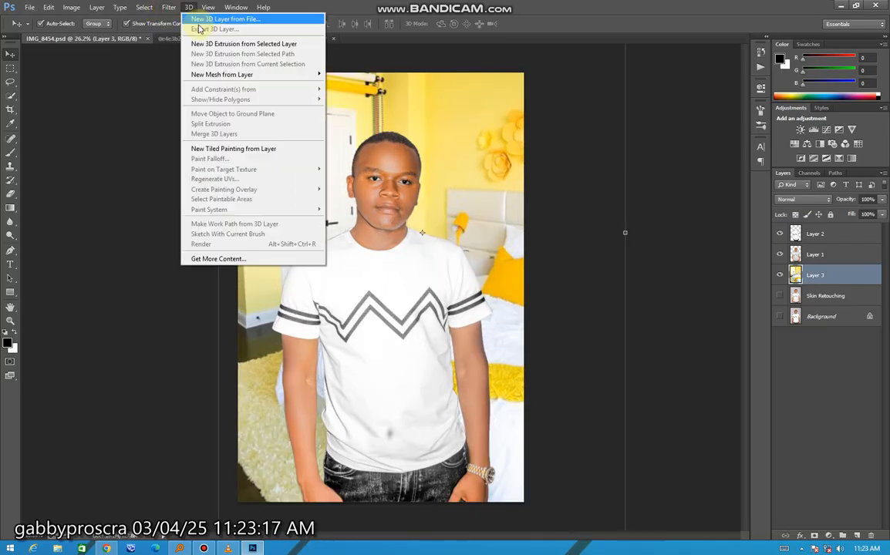
pyautogui.click(330, 116)
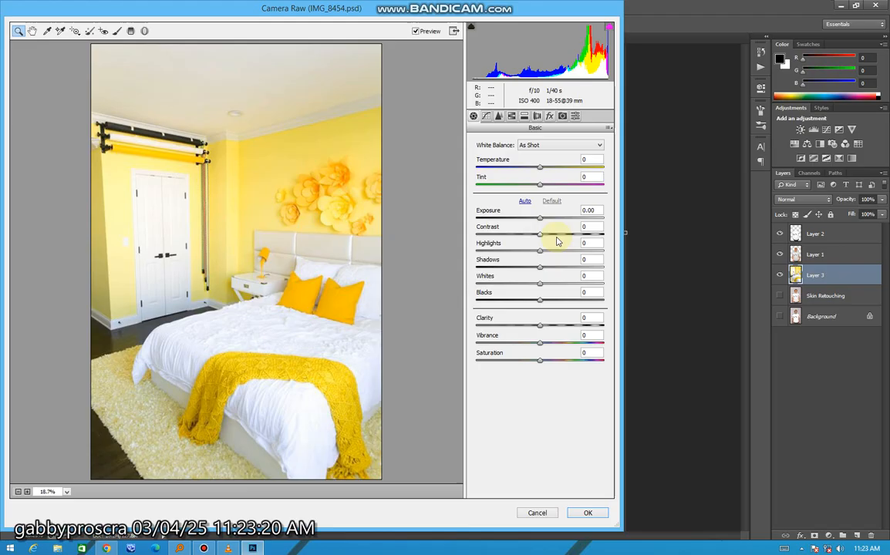
pyautogui.moveTo(558, 234); pyautogui.dragTo(574, 234)
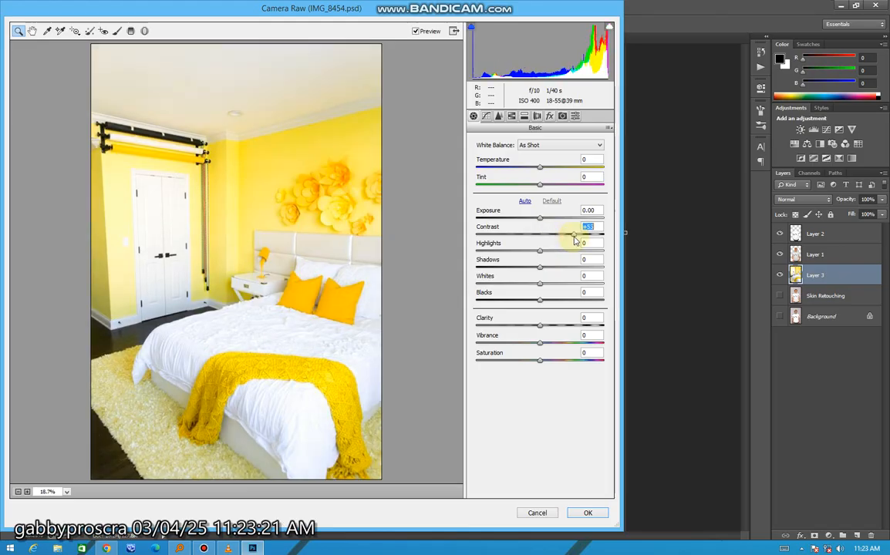
# Set Layer 3's Highlights to -90, Whites to -64 and Shadows to +54, lower the Blacks, and apply the Camera Raw adjustments.
pyautogui.moveTo(484, 253); pyautogui.dragTo(482, 252)
pyautogui.moveTo(540, 283); pyautogui.dragTo(494, 286)
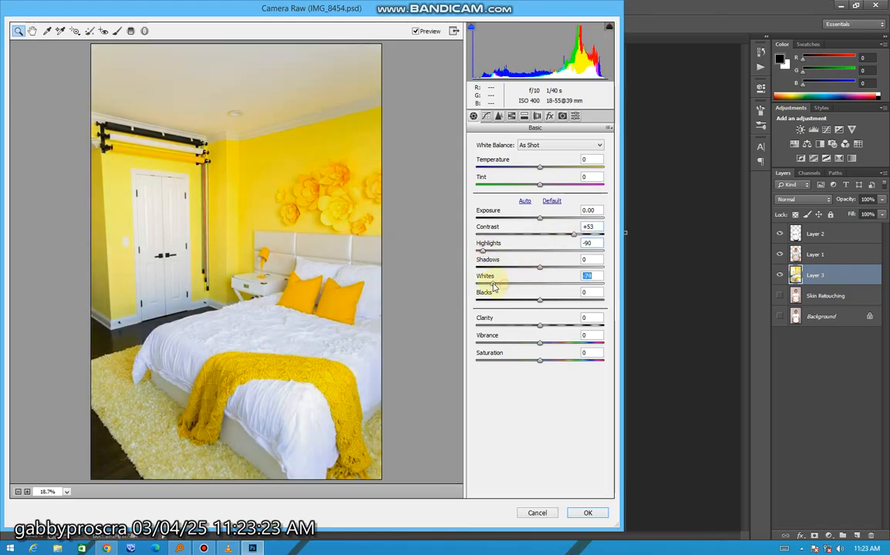
pyautogui.moveTo(563, 268); pyautogui.dragTo(575, 267)
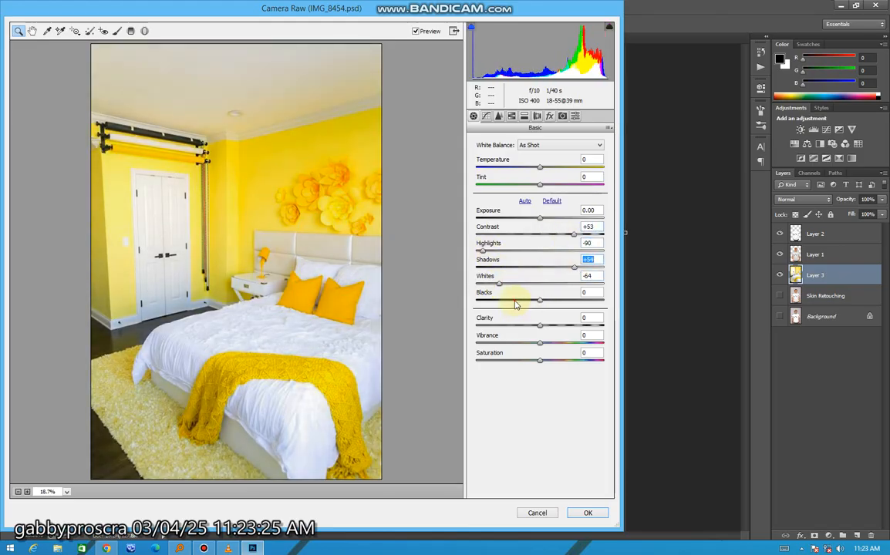
pyautogui.moveTo(517, 304); pyautogui.dragTo(514, 302)
pyautogui.click(587, 515)
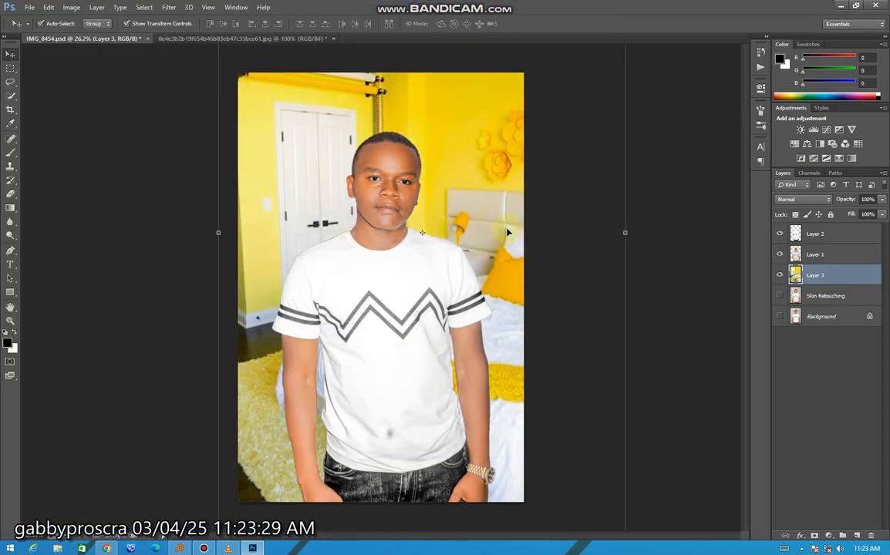
# Apply a 25 px Iris Blur to the bedroom background, enlarging the focus ellipse to span nearly the whole canvas around the man.
pyautogui.click(174, 7)
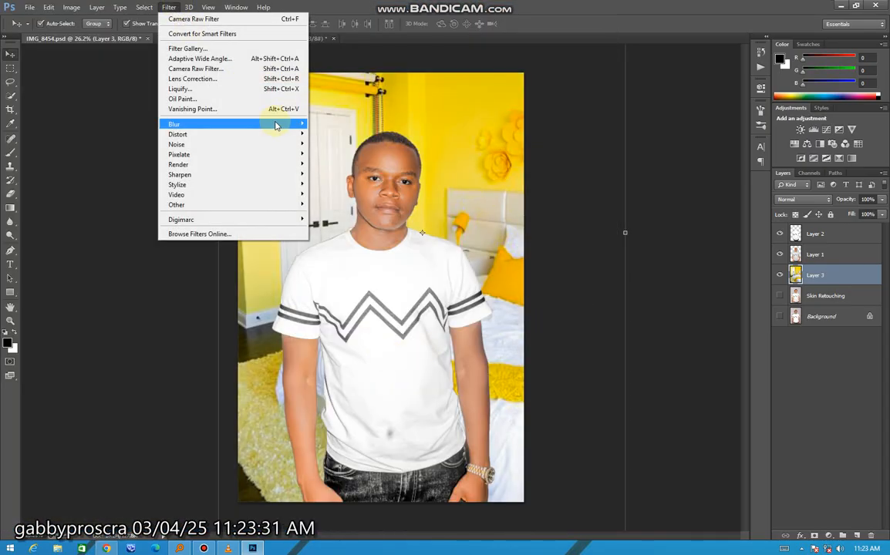
pyautogui.moveTo(278, 124)
pyautogui.click(328, 135)
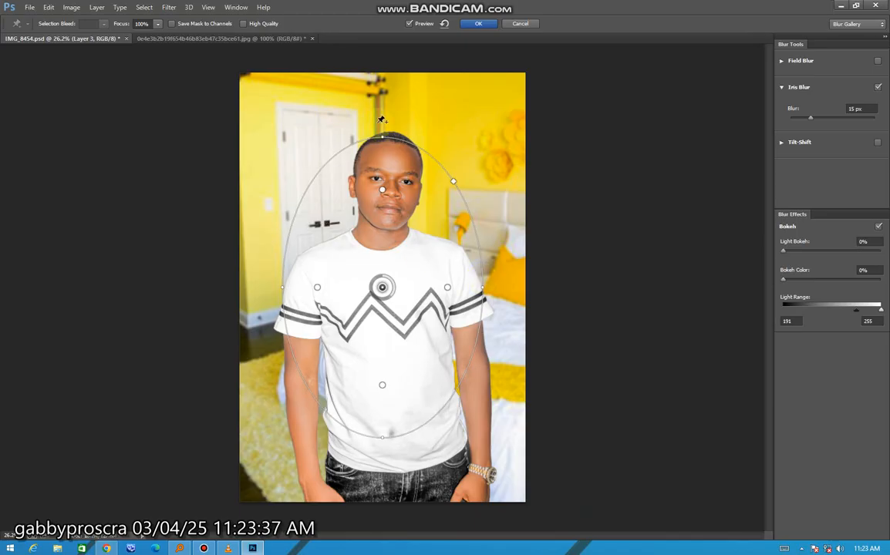
pyautogui.moveTo(380, 138); pyautogui.dragTo(382, 107)
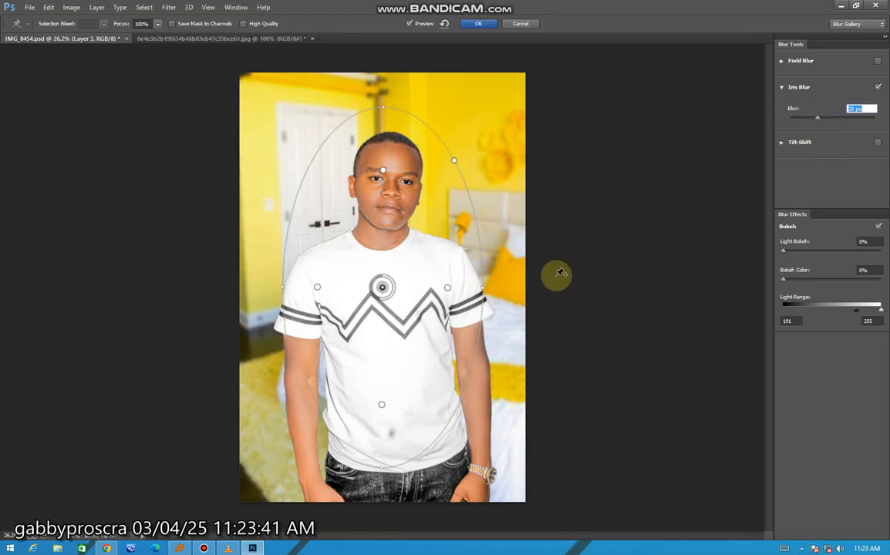
pyautogui.moveTo(386, 108); pyautogui.dragTo(386, 83)
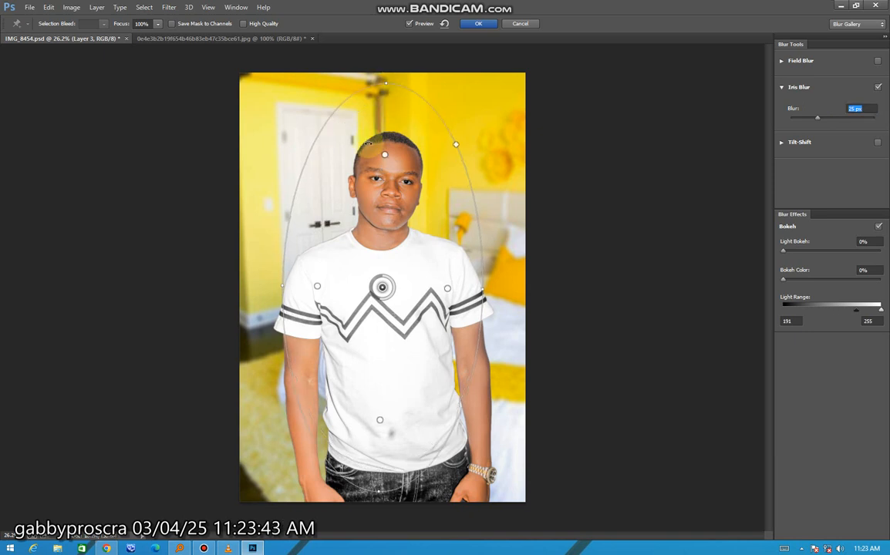
pyautogui.moveTo(279, 286); pyautogui.dragTo(251, 284)
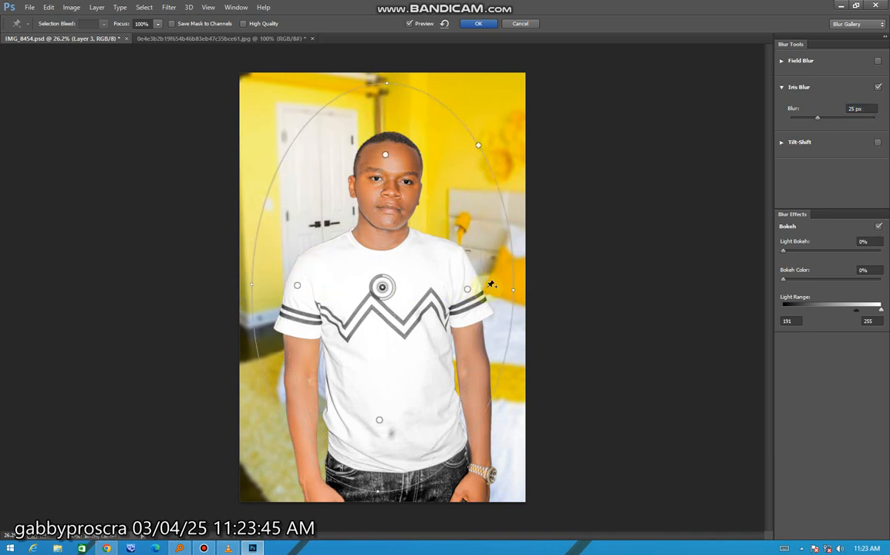
pyautogui.moveTo(377, 493); pyautogui.dragTo(377, 507)
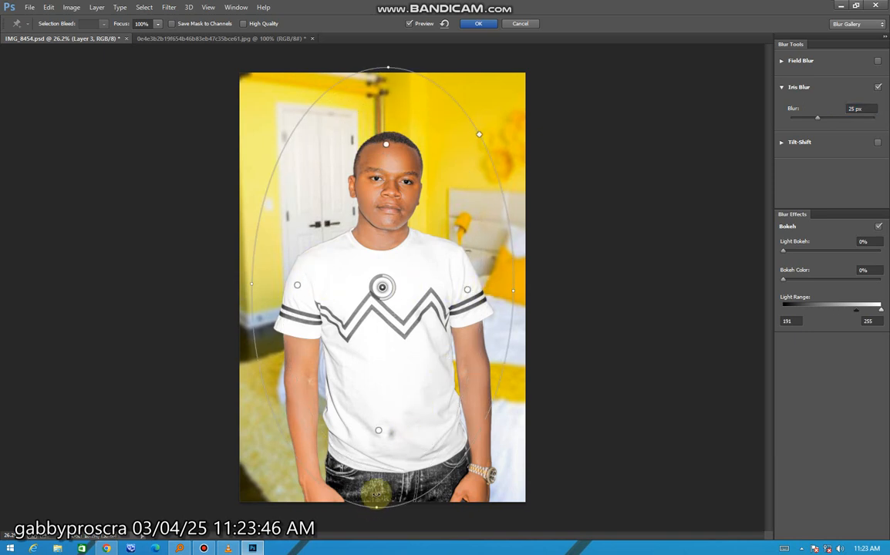
pyautogui.click(480, 24)
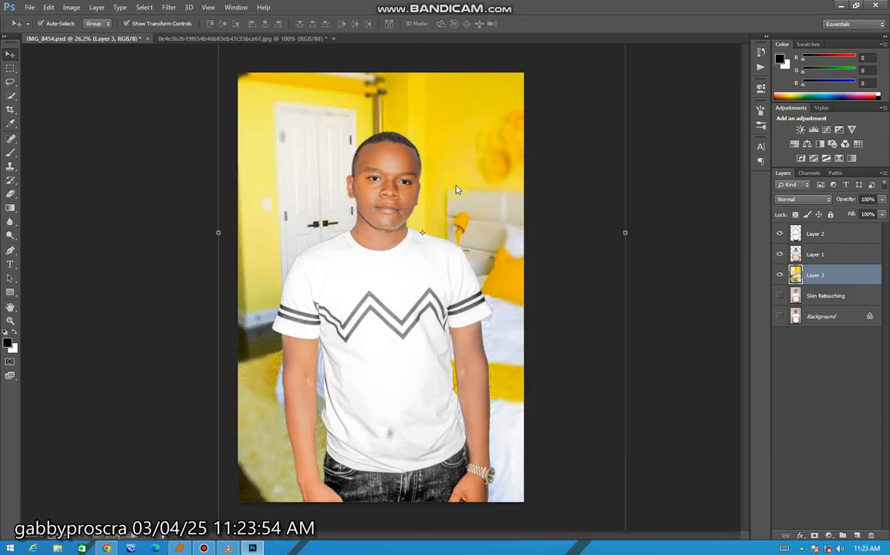
# On Layer 1, draw a freehand Lasso selection around the man's right arm from the sleeve hem down to the hand.
pyautogui.click(575, 322)
pyautogui.scroll(3, 491, 417)
pyautogui.scroll(-1, 491, 418)
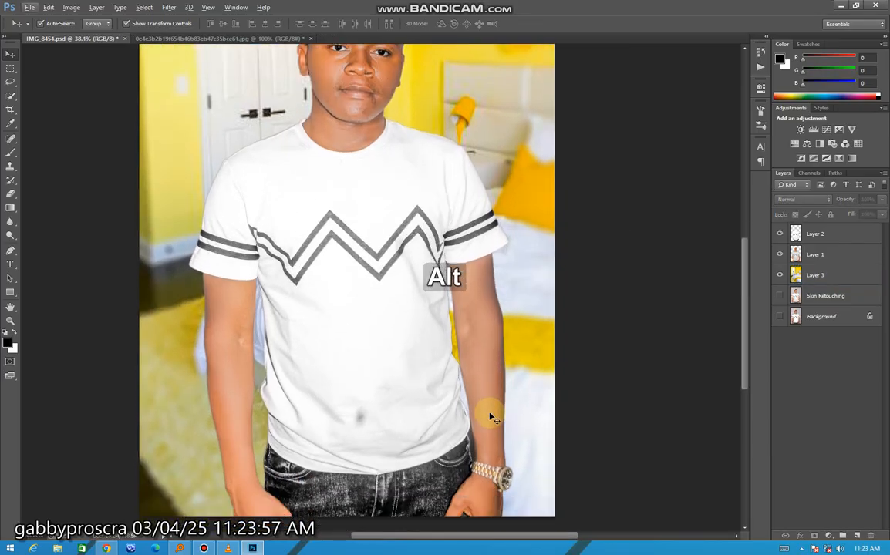
pyautogui.click(487, 390)
pyautogui.scroll(-1, 483, 378)
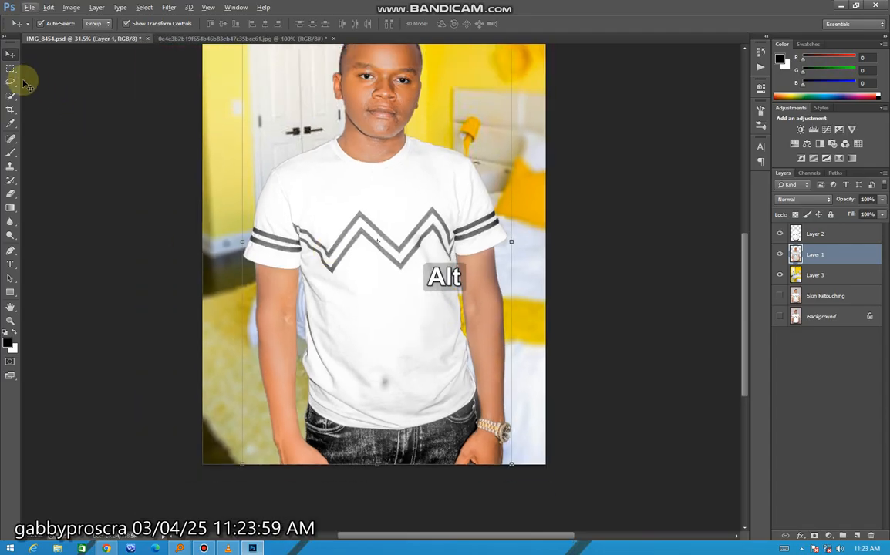
pyautogui.click(10, 82)
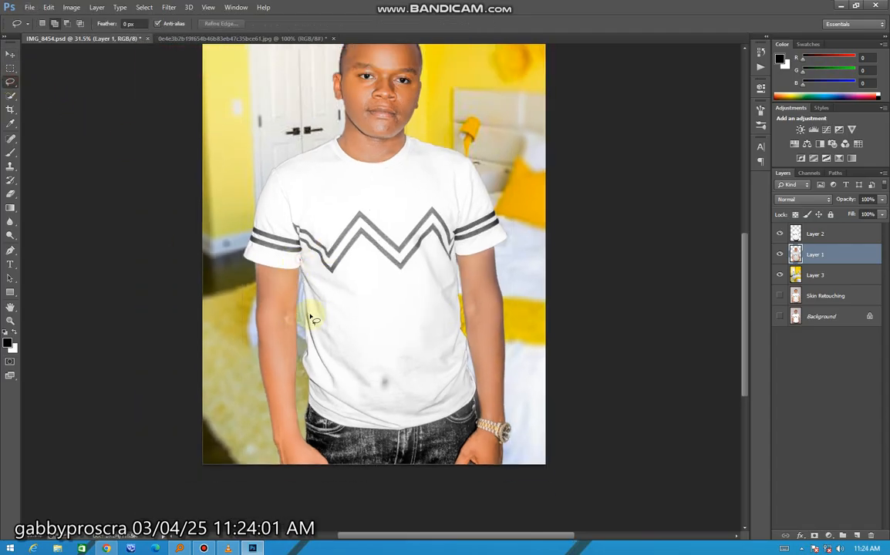
pyautogui.moveTo(312, 318)
pyautogui.mouseDown()
pyautogui.moveTo(346, 498)
pyautogui.moveTo(283, 501)
pyautogui.moveTo(232, 423)
pyautogui.moveTo(262, 276)
pyautogui.mouseUp()
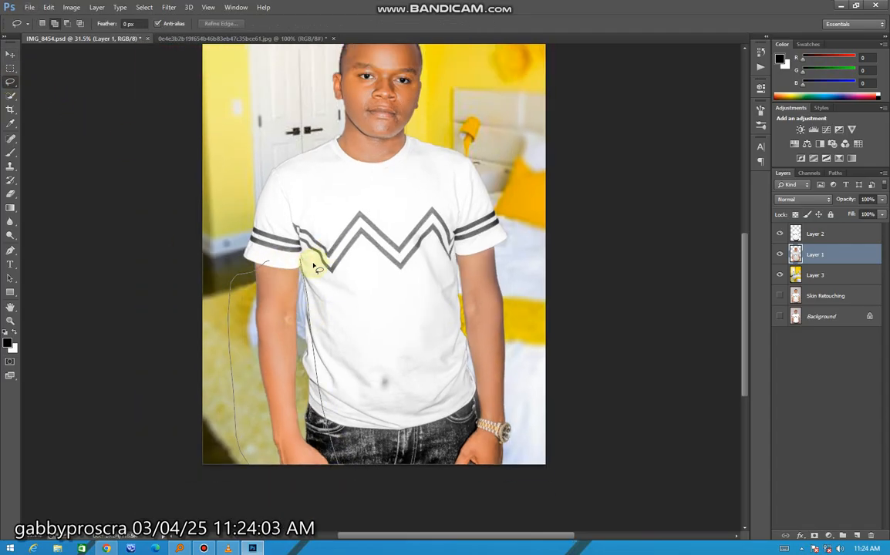
pyautogui.moveTo(315, 267); pyautogui.dragTo(321, 266)
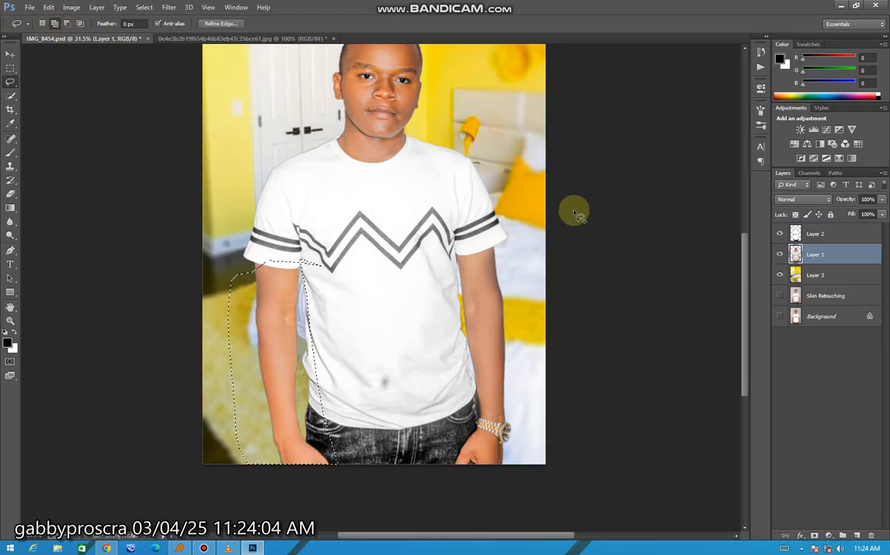